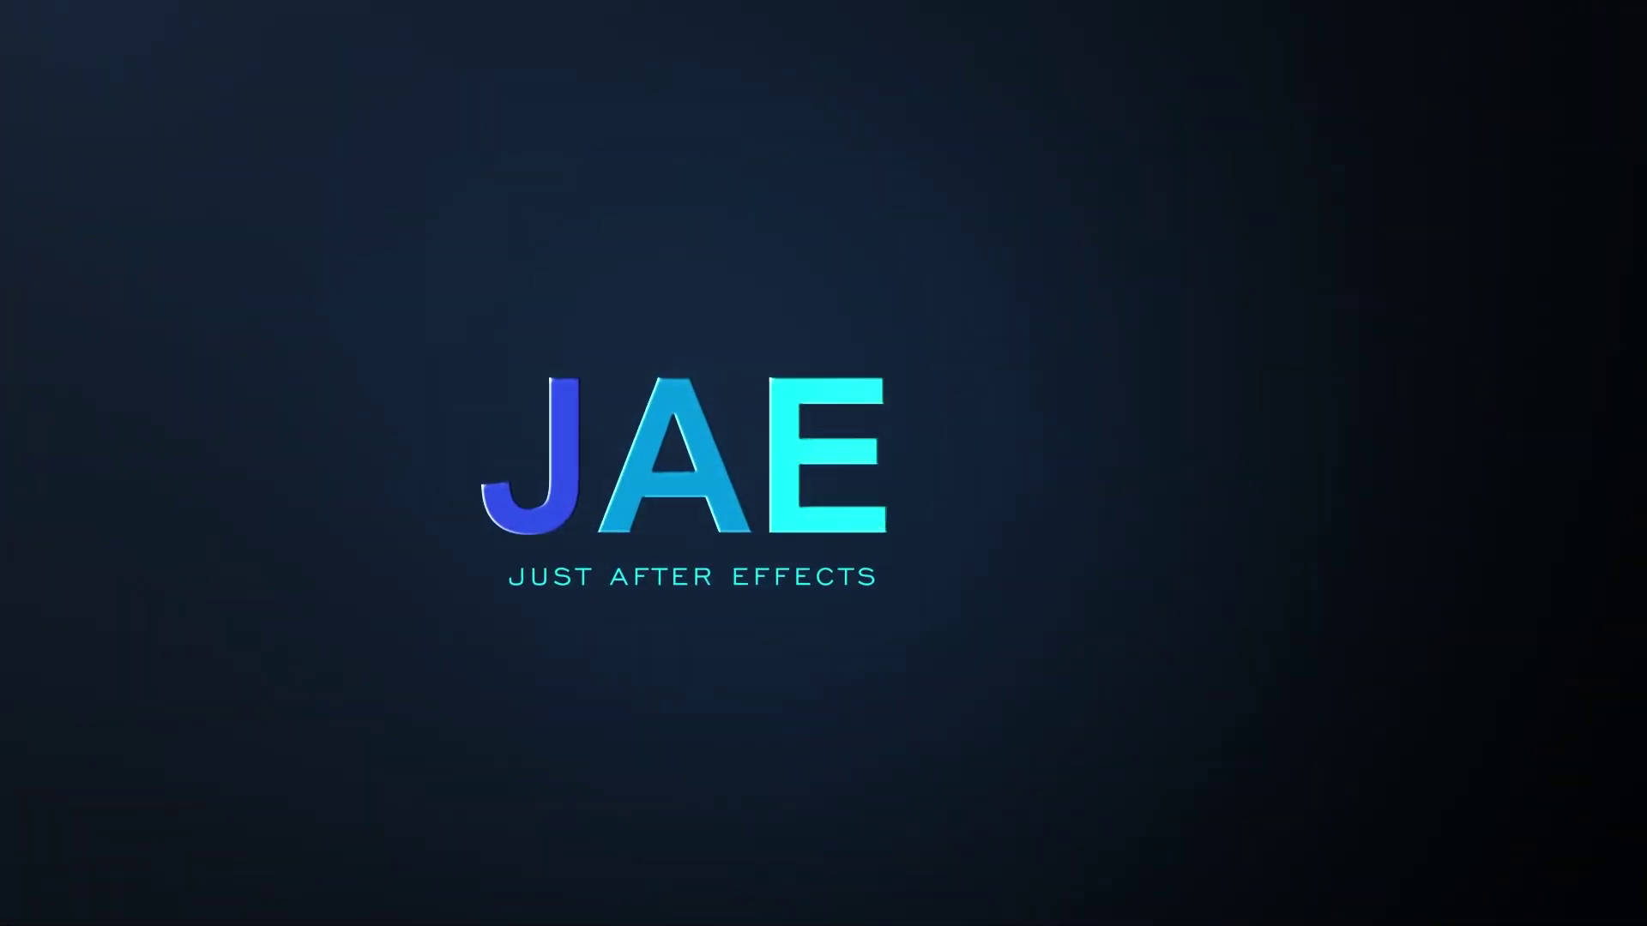
Step: Create a 1280 × 720, 29.97 fps composition named Final with a 10-second duration
key(super)
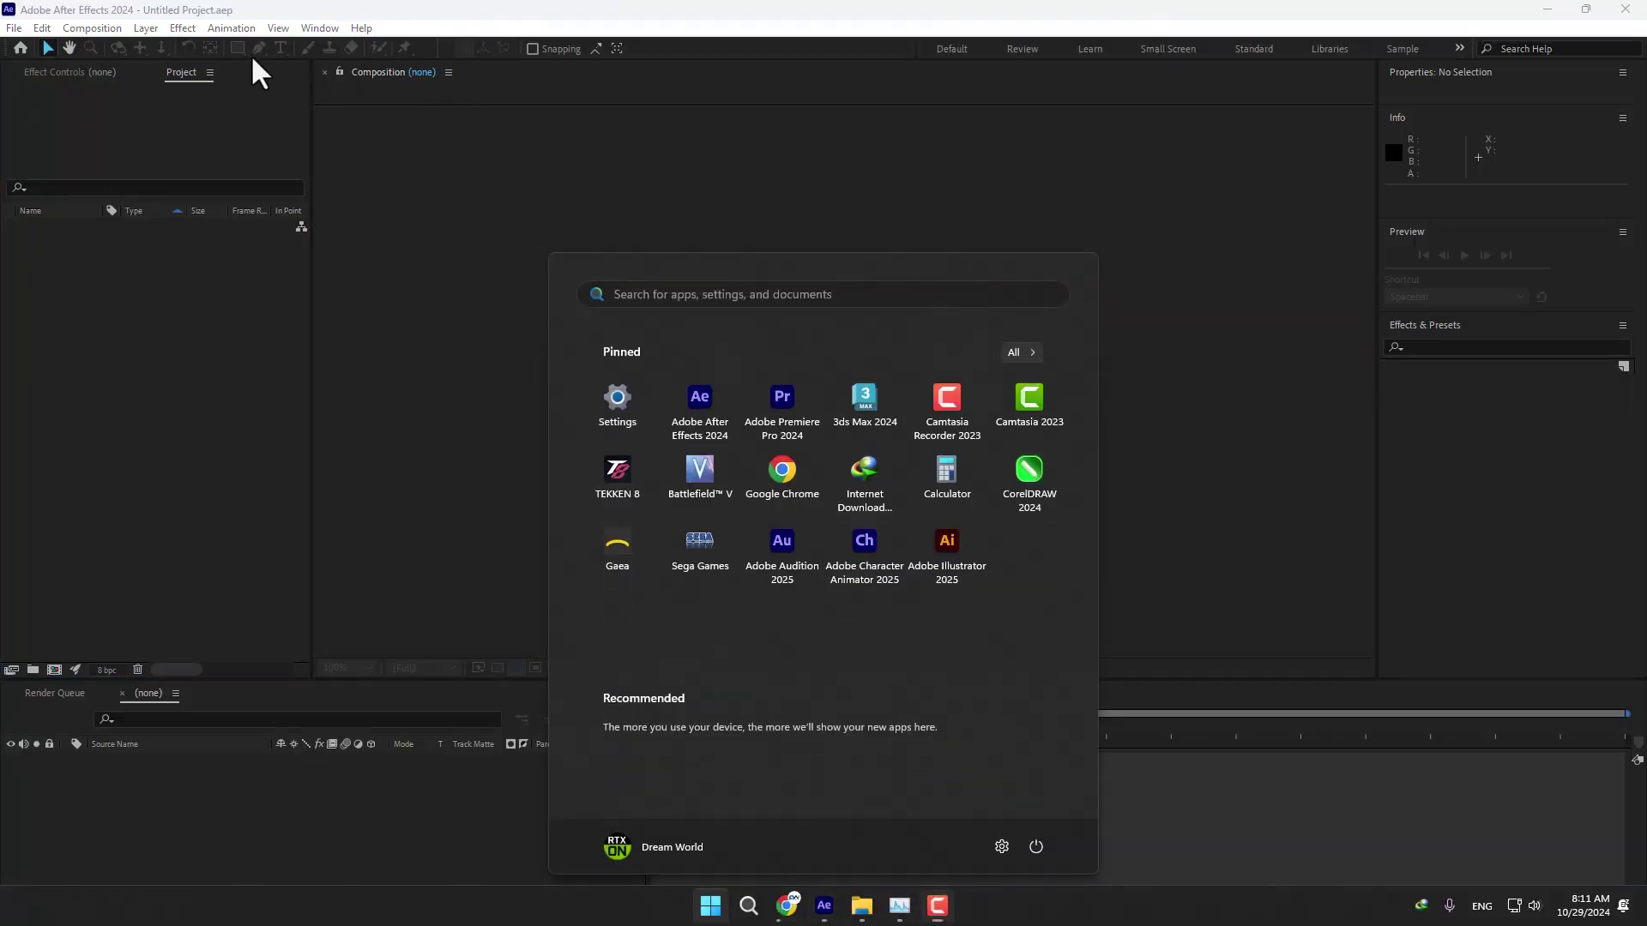
click(412, 243)
click(717, 343)
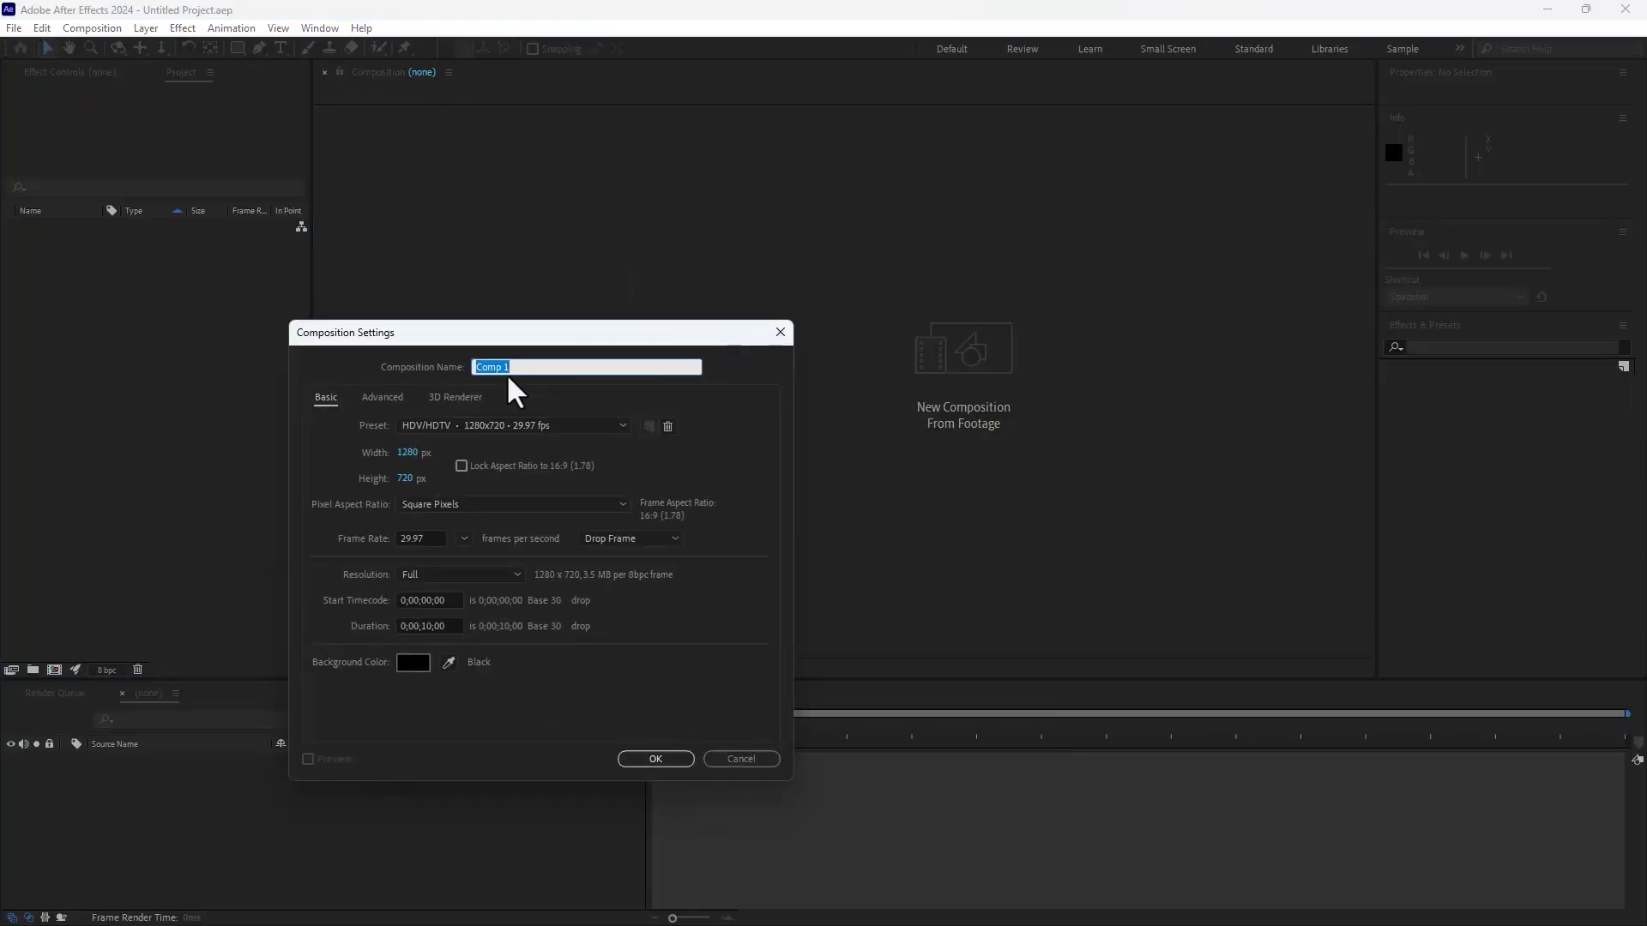
text(F)
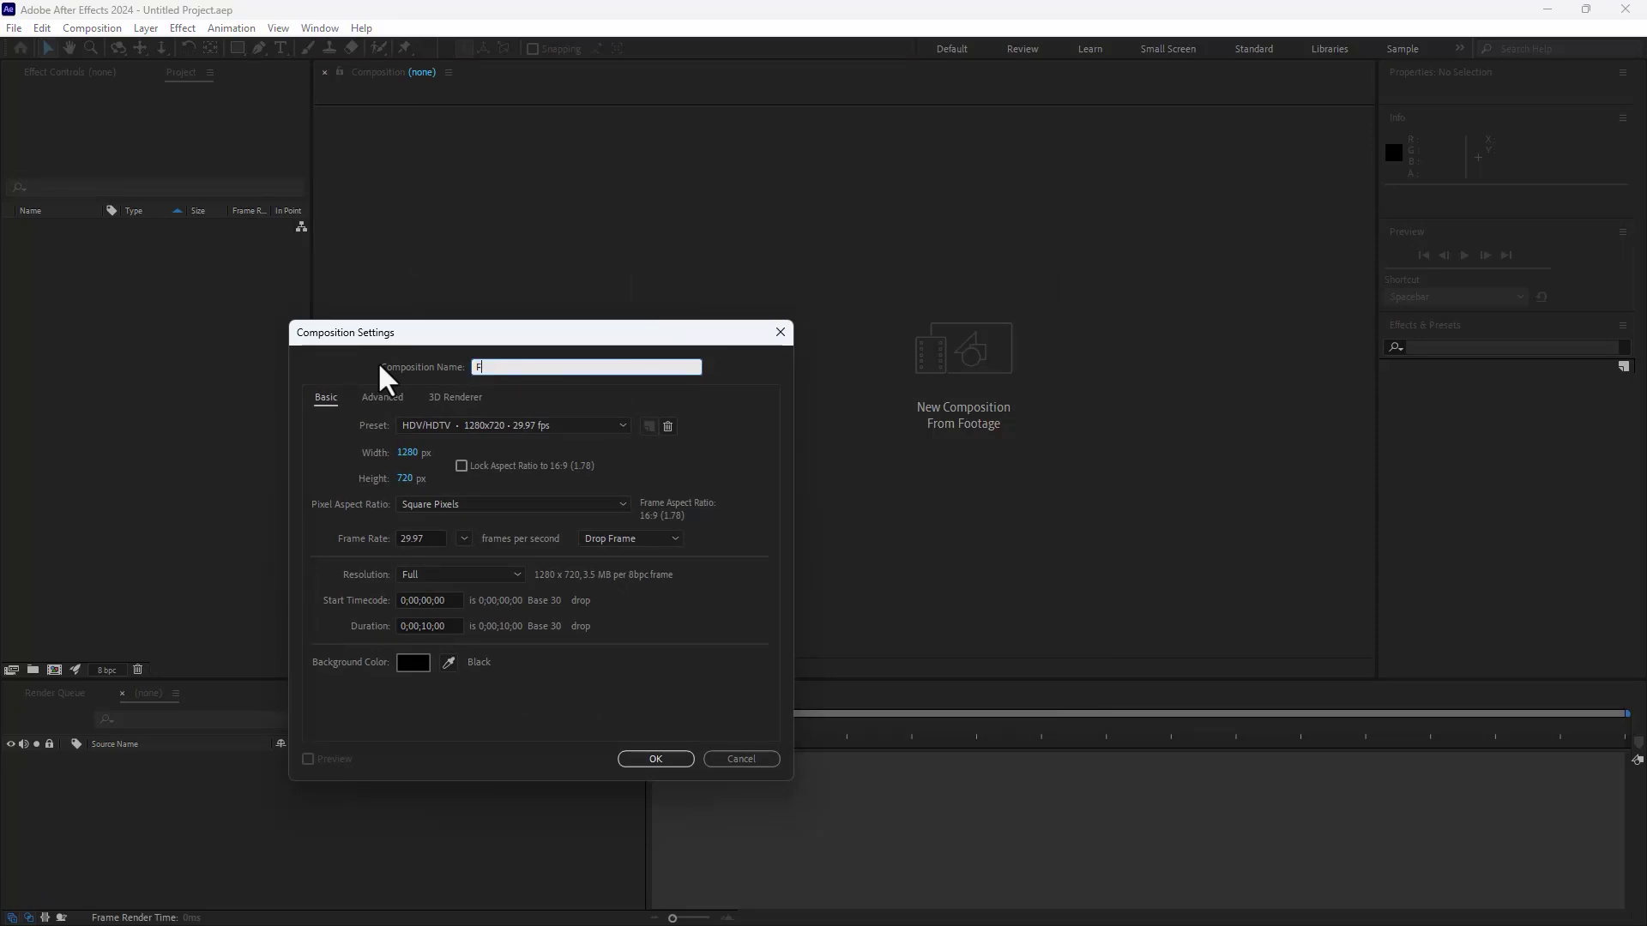
text(inal)
click(655, 760)
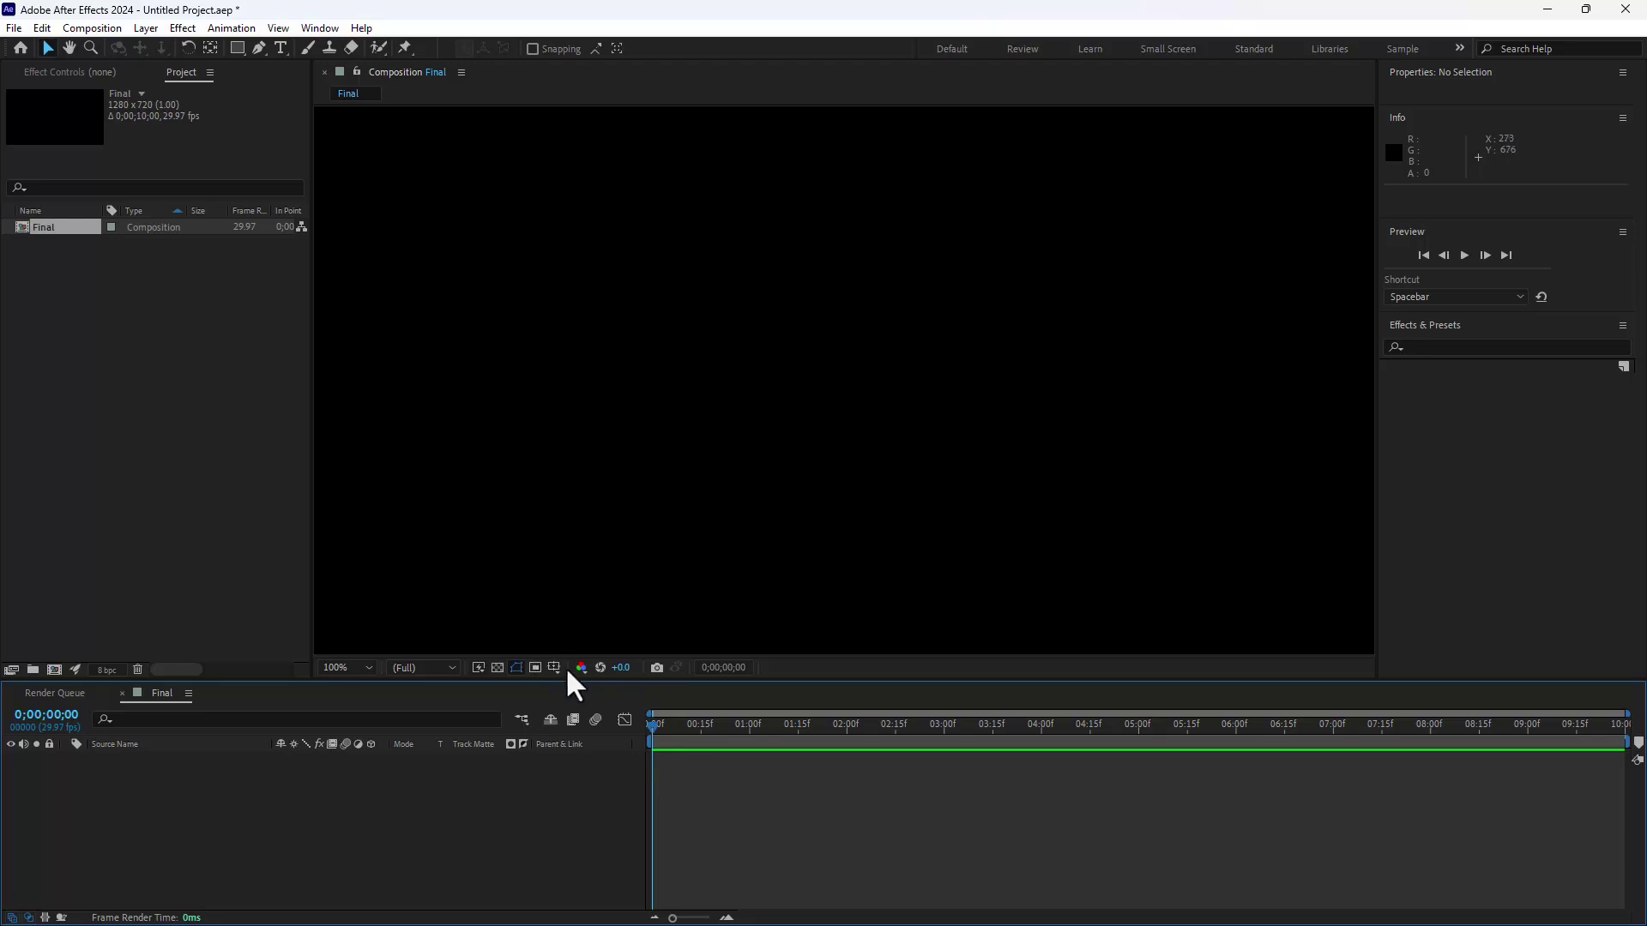
Step: Display the title/action safe guides and the rulers in the composition viewer
click(555, 668)
click(573, 686)
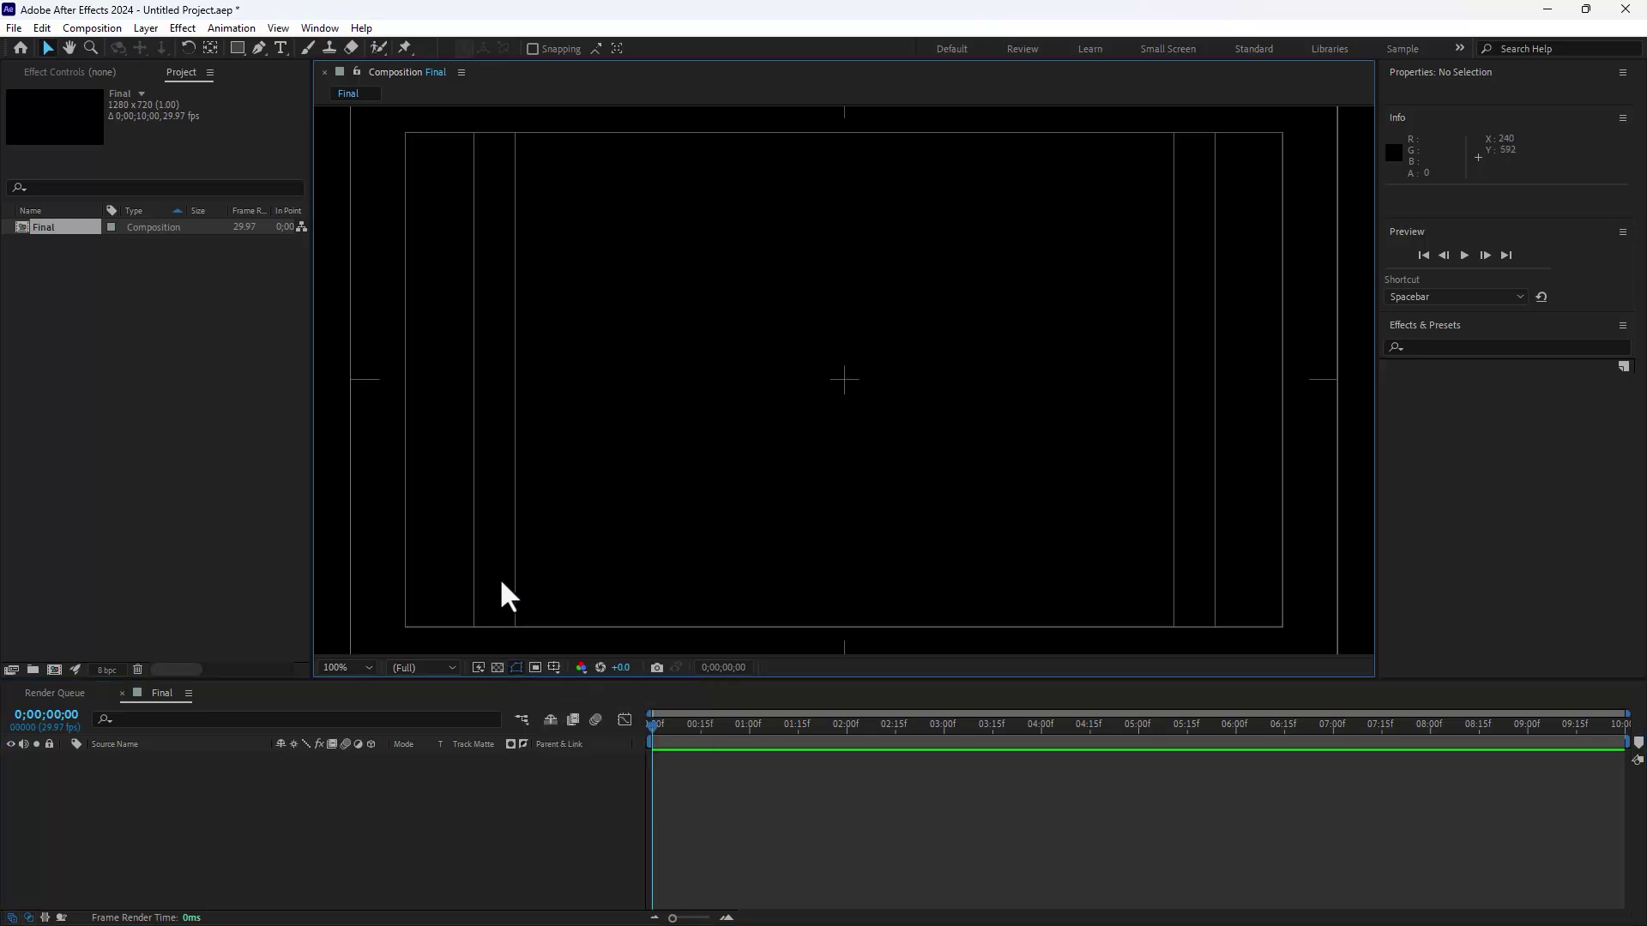
key(ctrl+r)
click(355, 669)
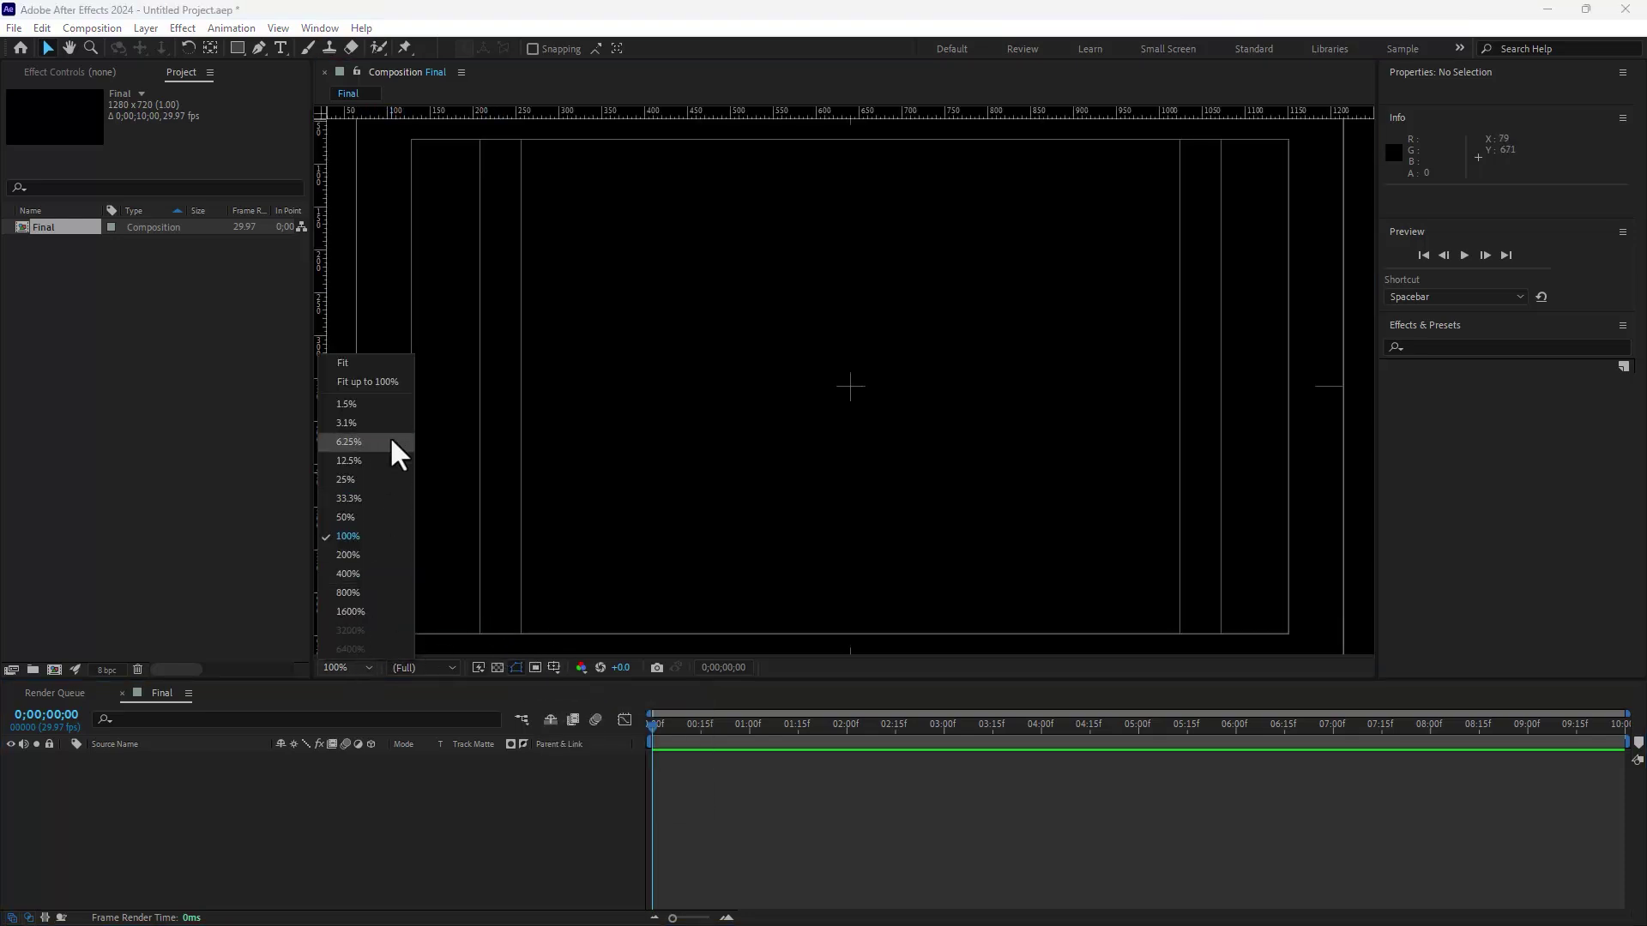
click(395, 381)
Step: Download the orange-splash fruit PNG from the Chrome image results and import Fruit-Free-Download-PNG.png from Downloads into the After Effects project
key(ctrl+i)
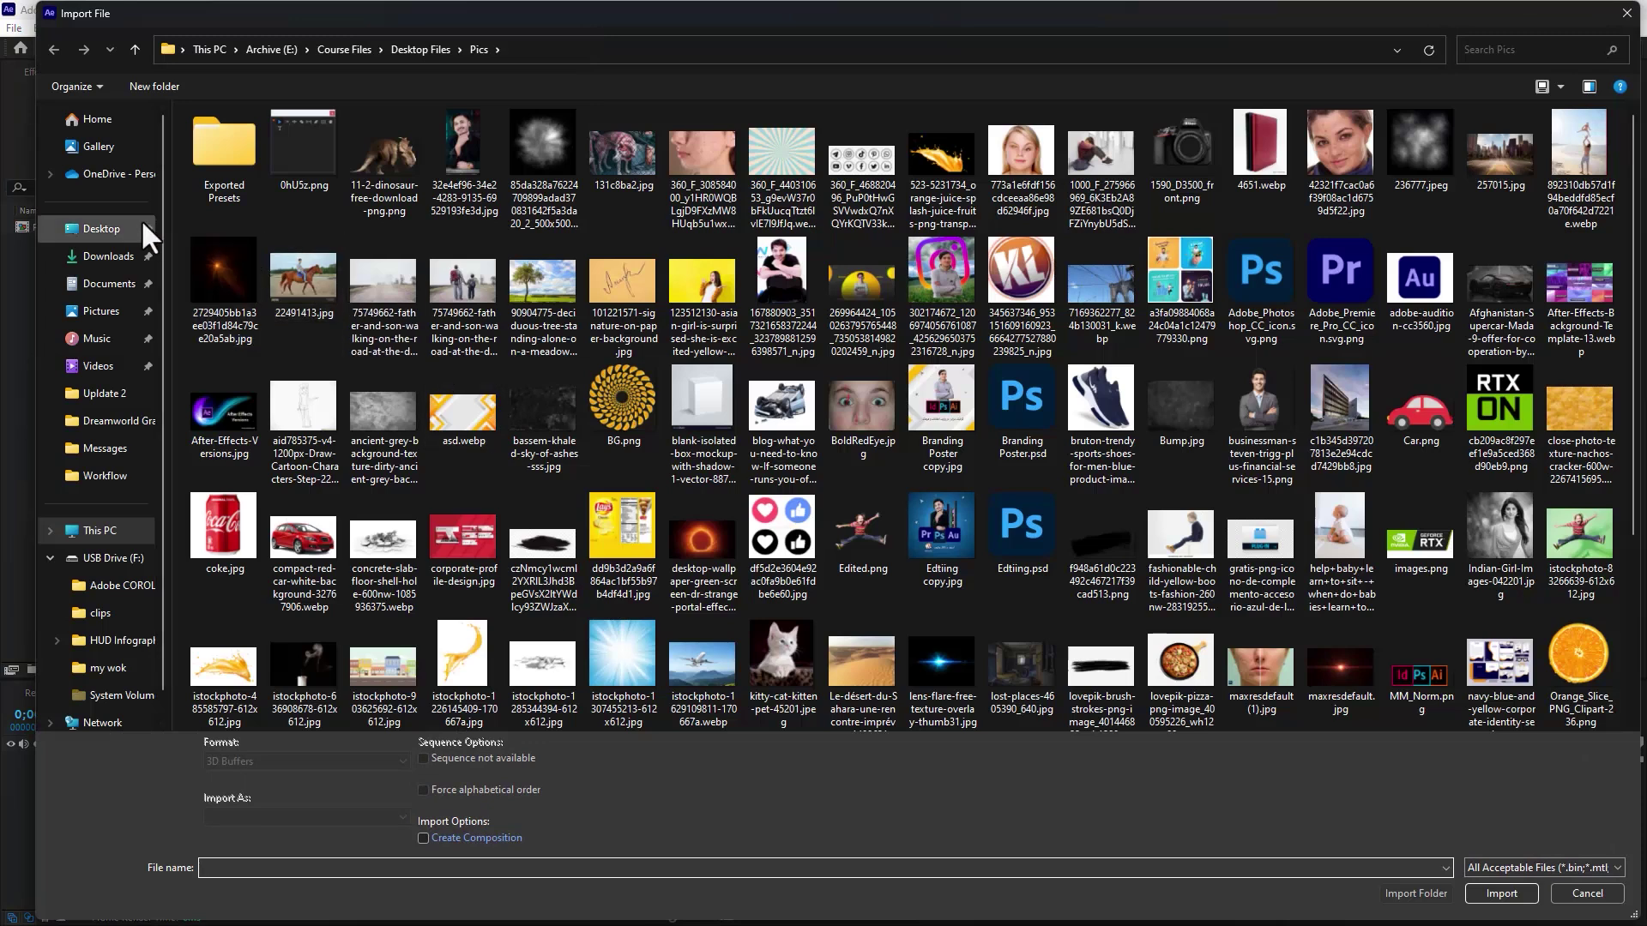
click(107, 229)
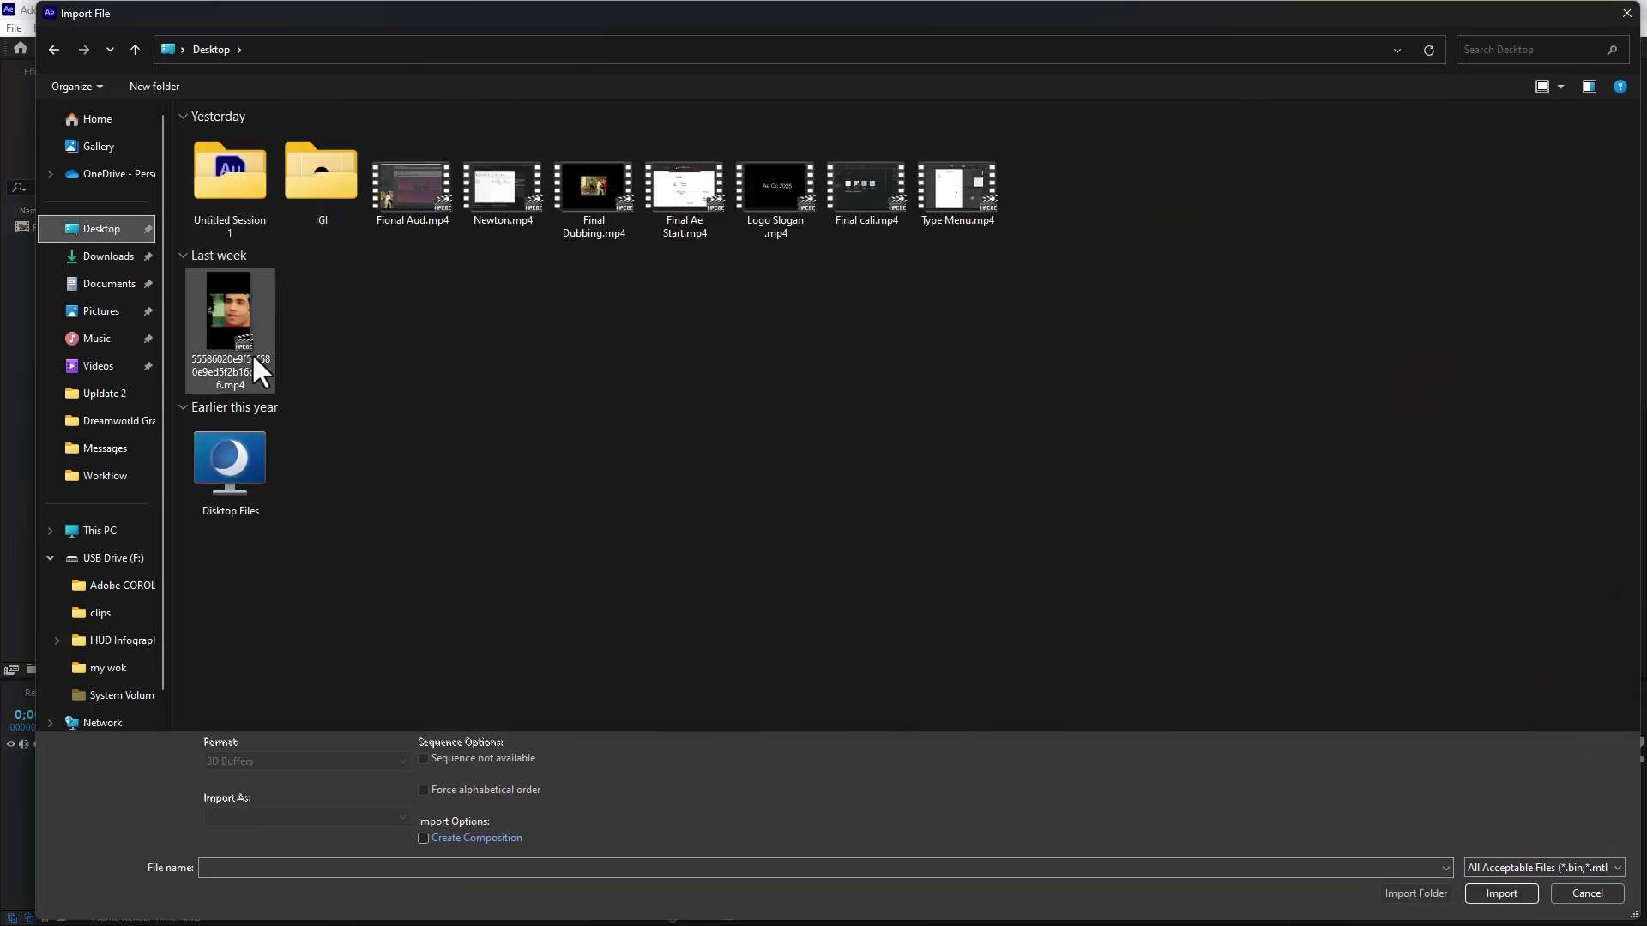
click(107, 256)
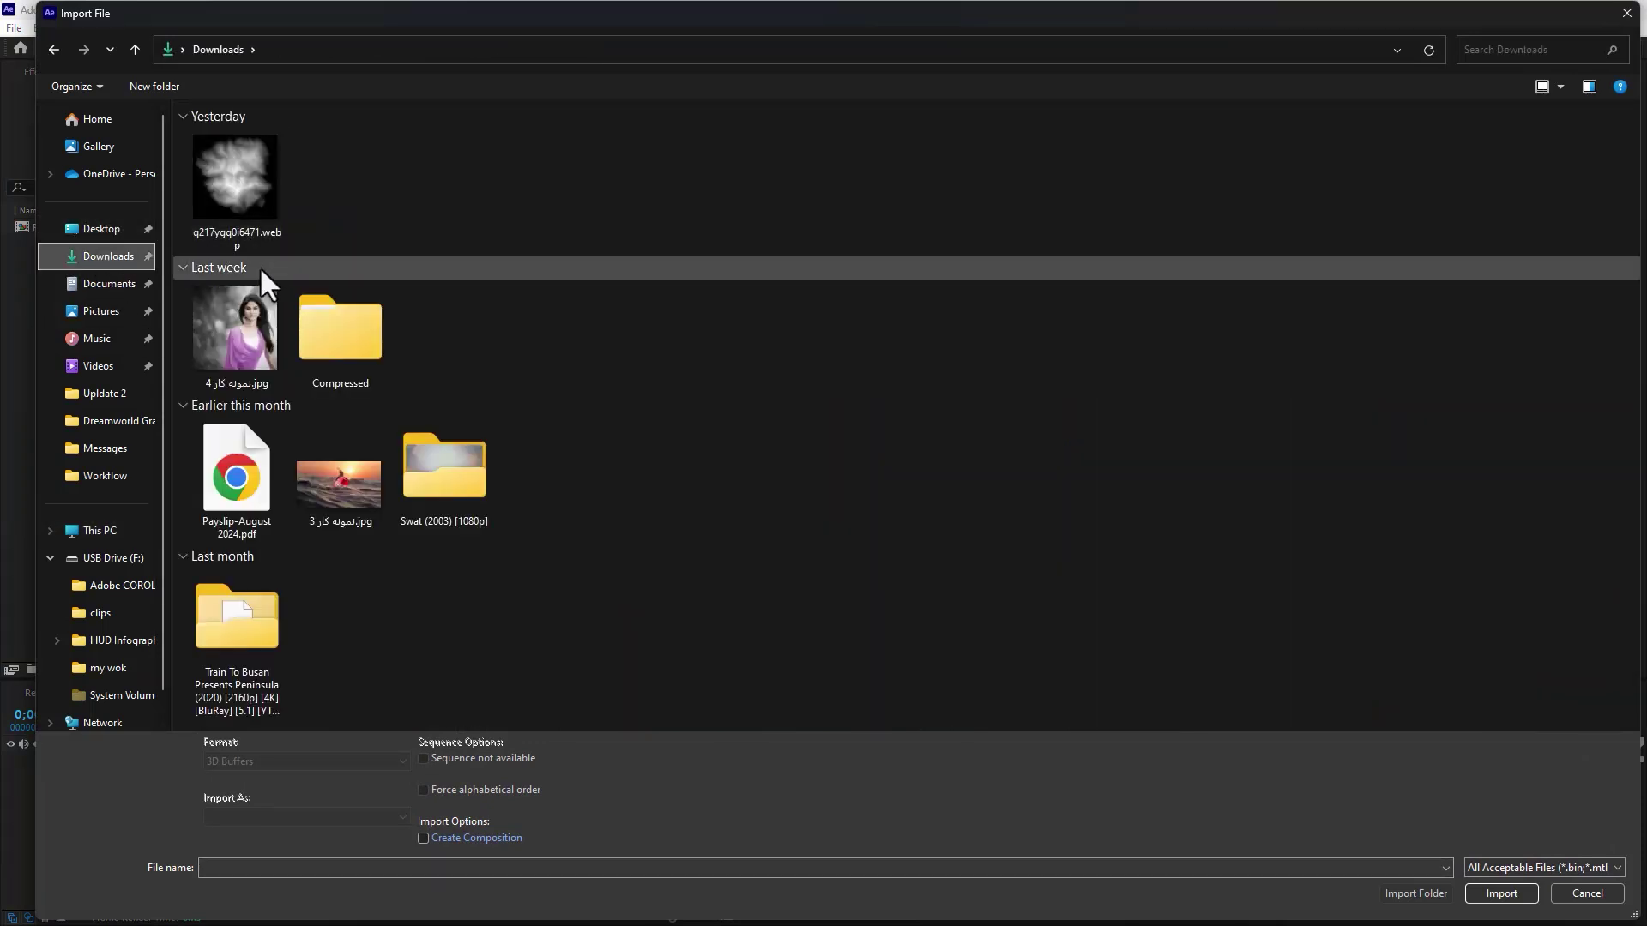
click(107, 229)
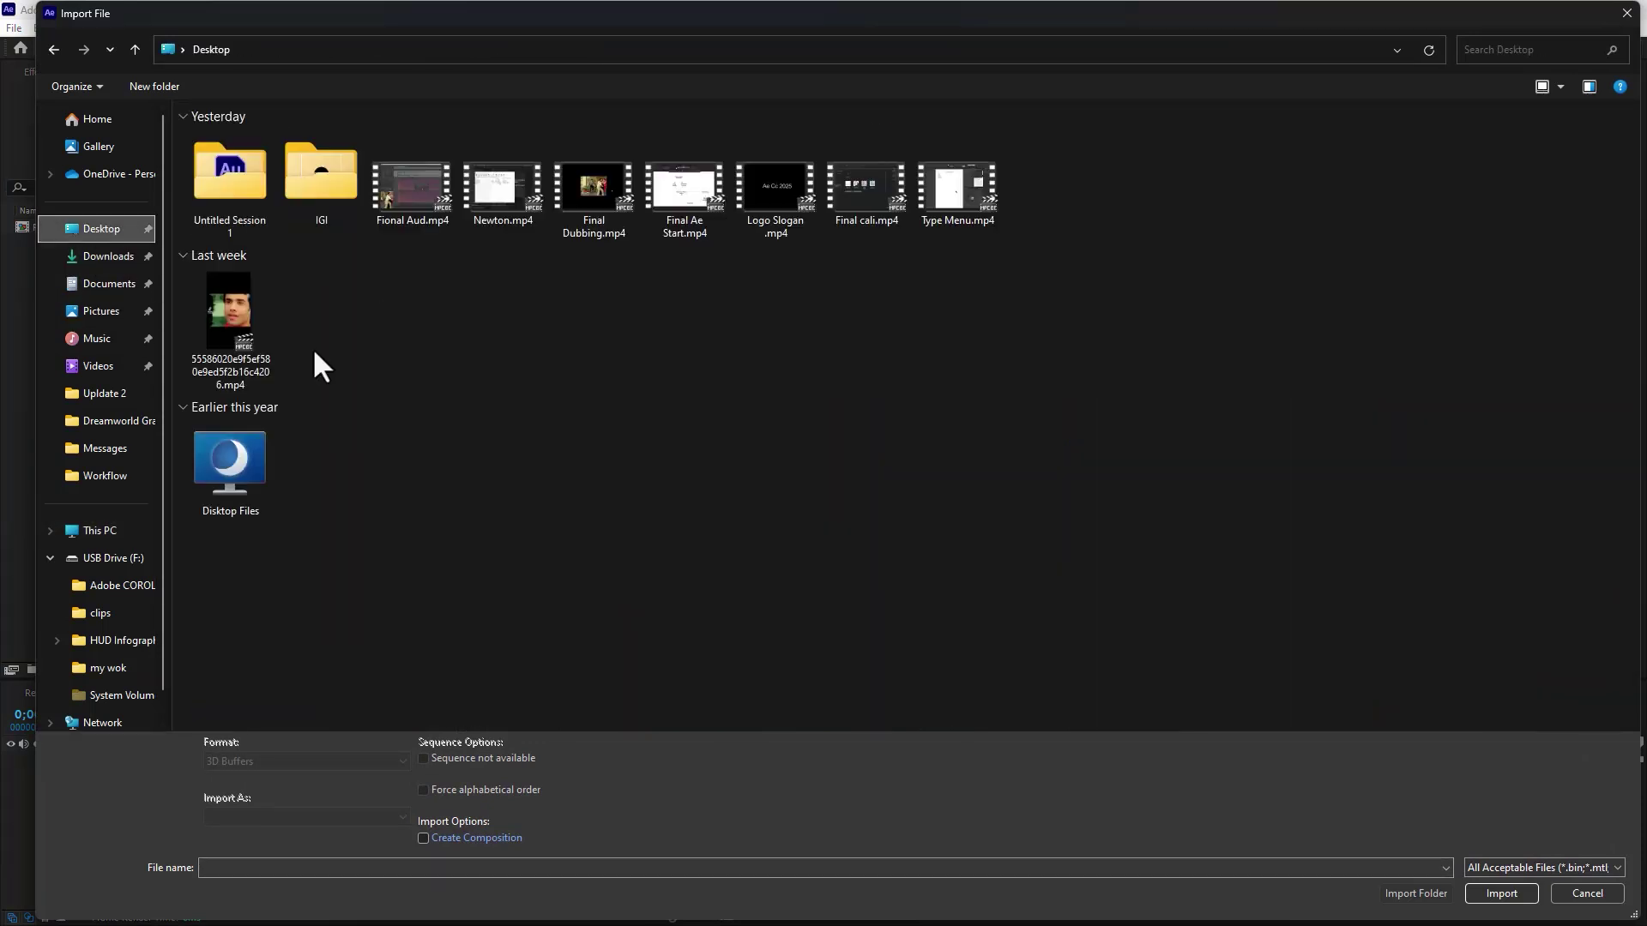
click(746, 909)
click(789, 905)
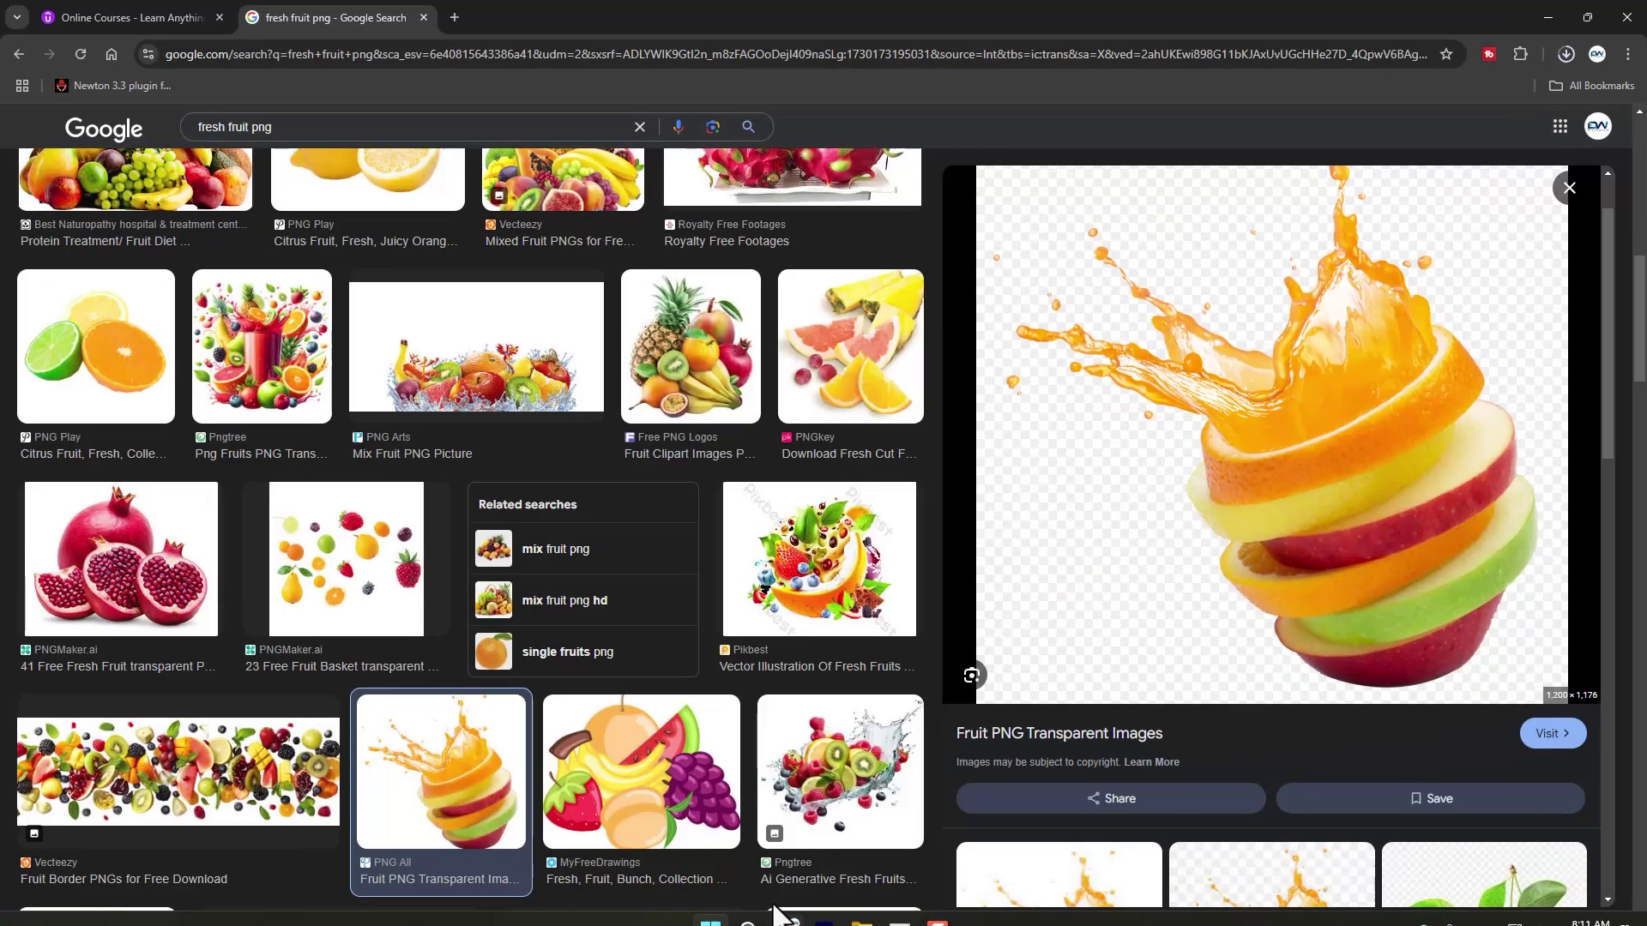
click(1559, 54)
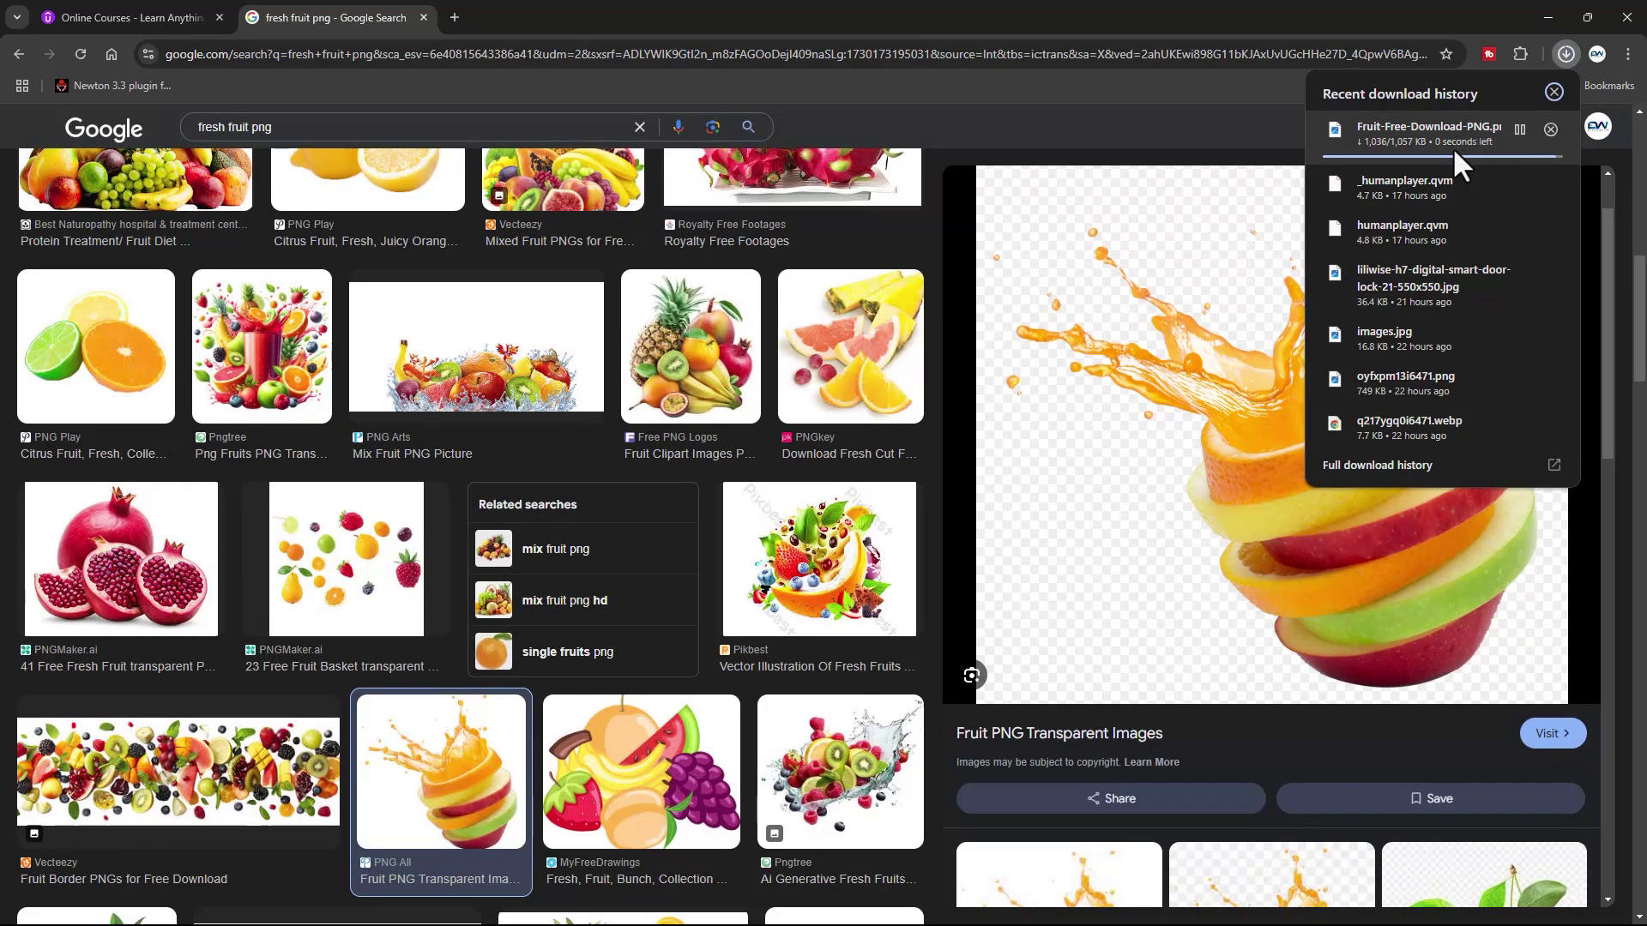
click(1546, 16)
double_click(221, 230)
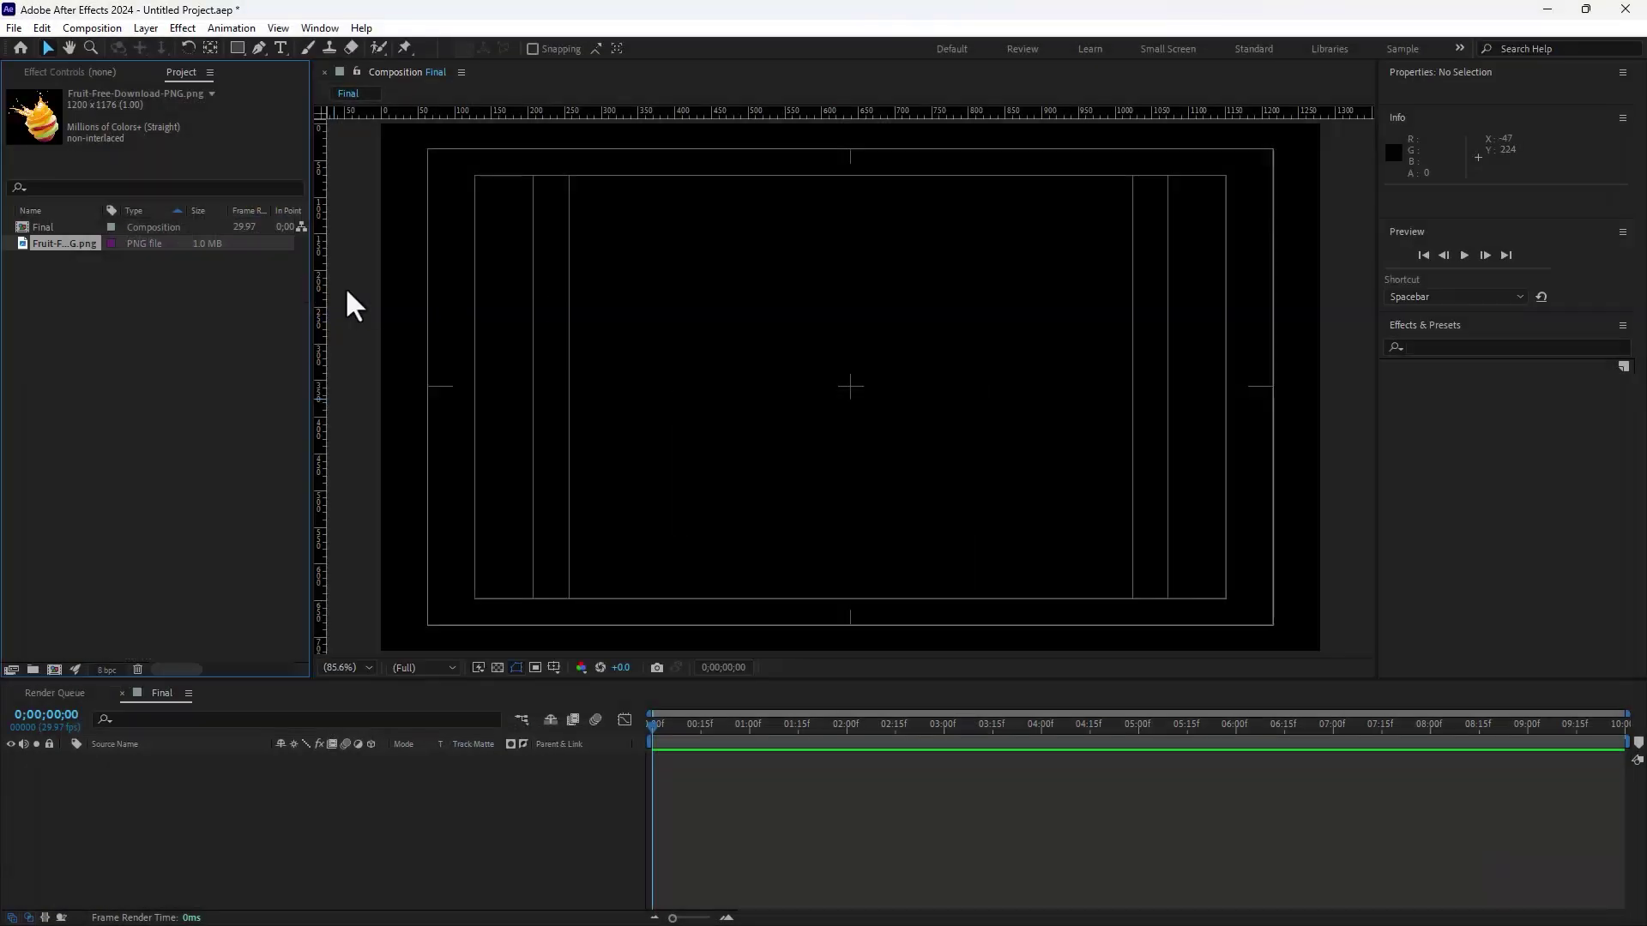
Step: Place the fruit image in the Final composition, scaled to about 46.4% and positioned at about 611.9, 288.7
drag(76, 245, 838, 382)
key(s)
drag(327, 775, 297, 776)
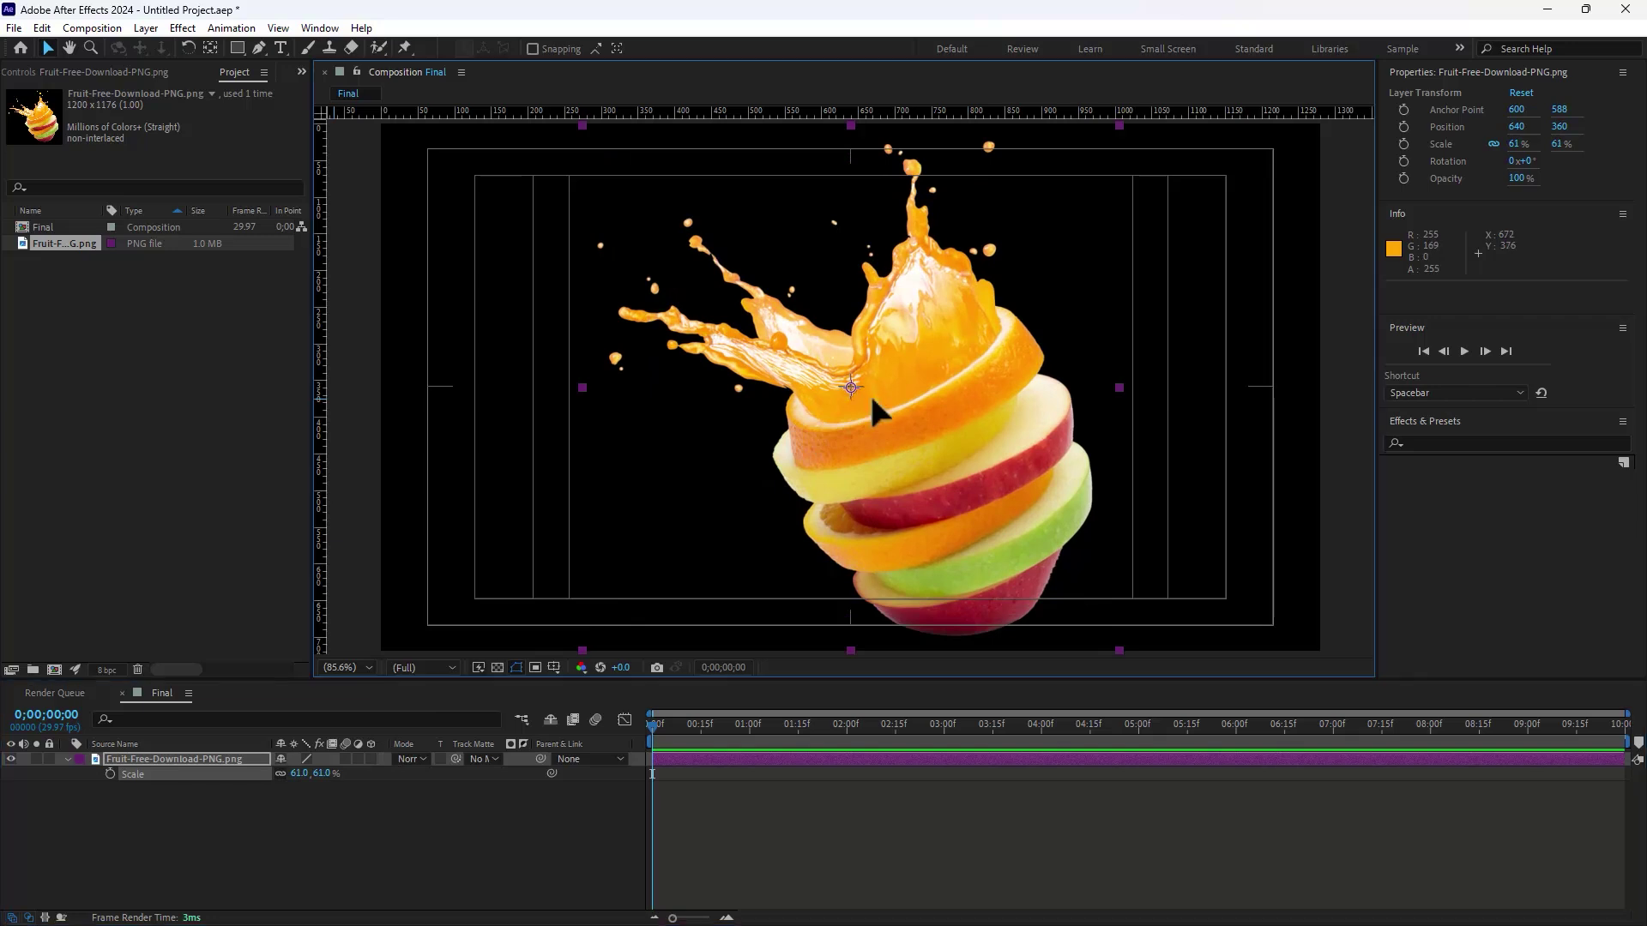
drag(868, 392, 855, 374)
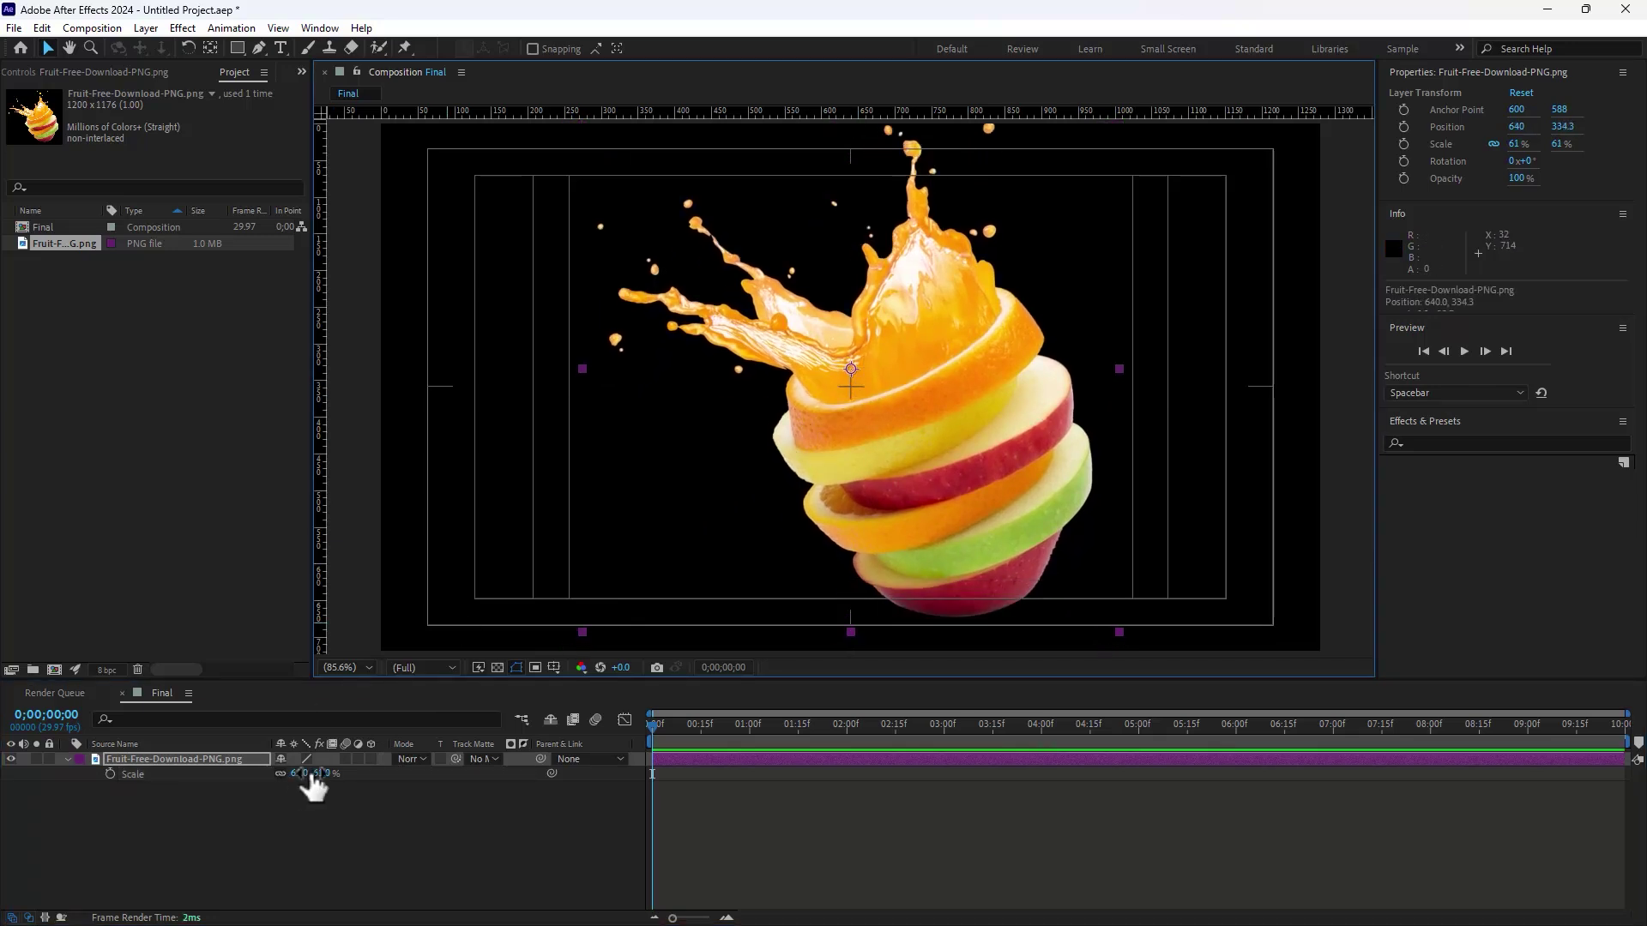
drag(307, 774, 214, 801)
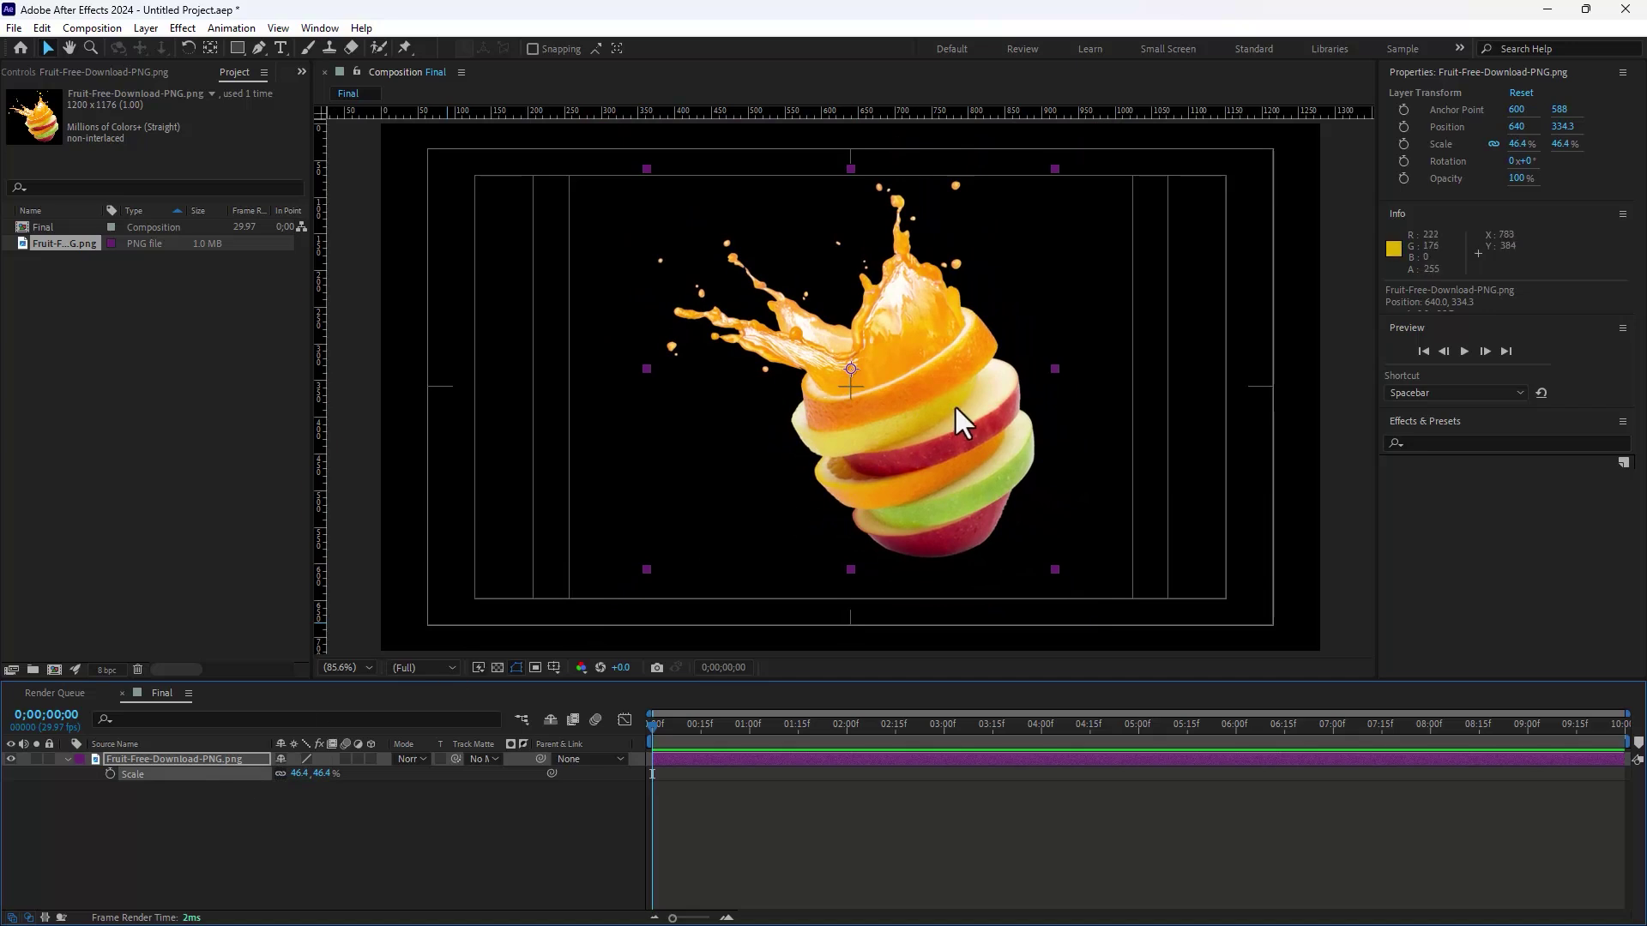
drag(955, 405, 934, 367)
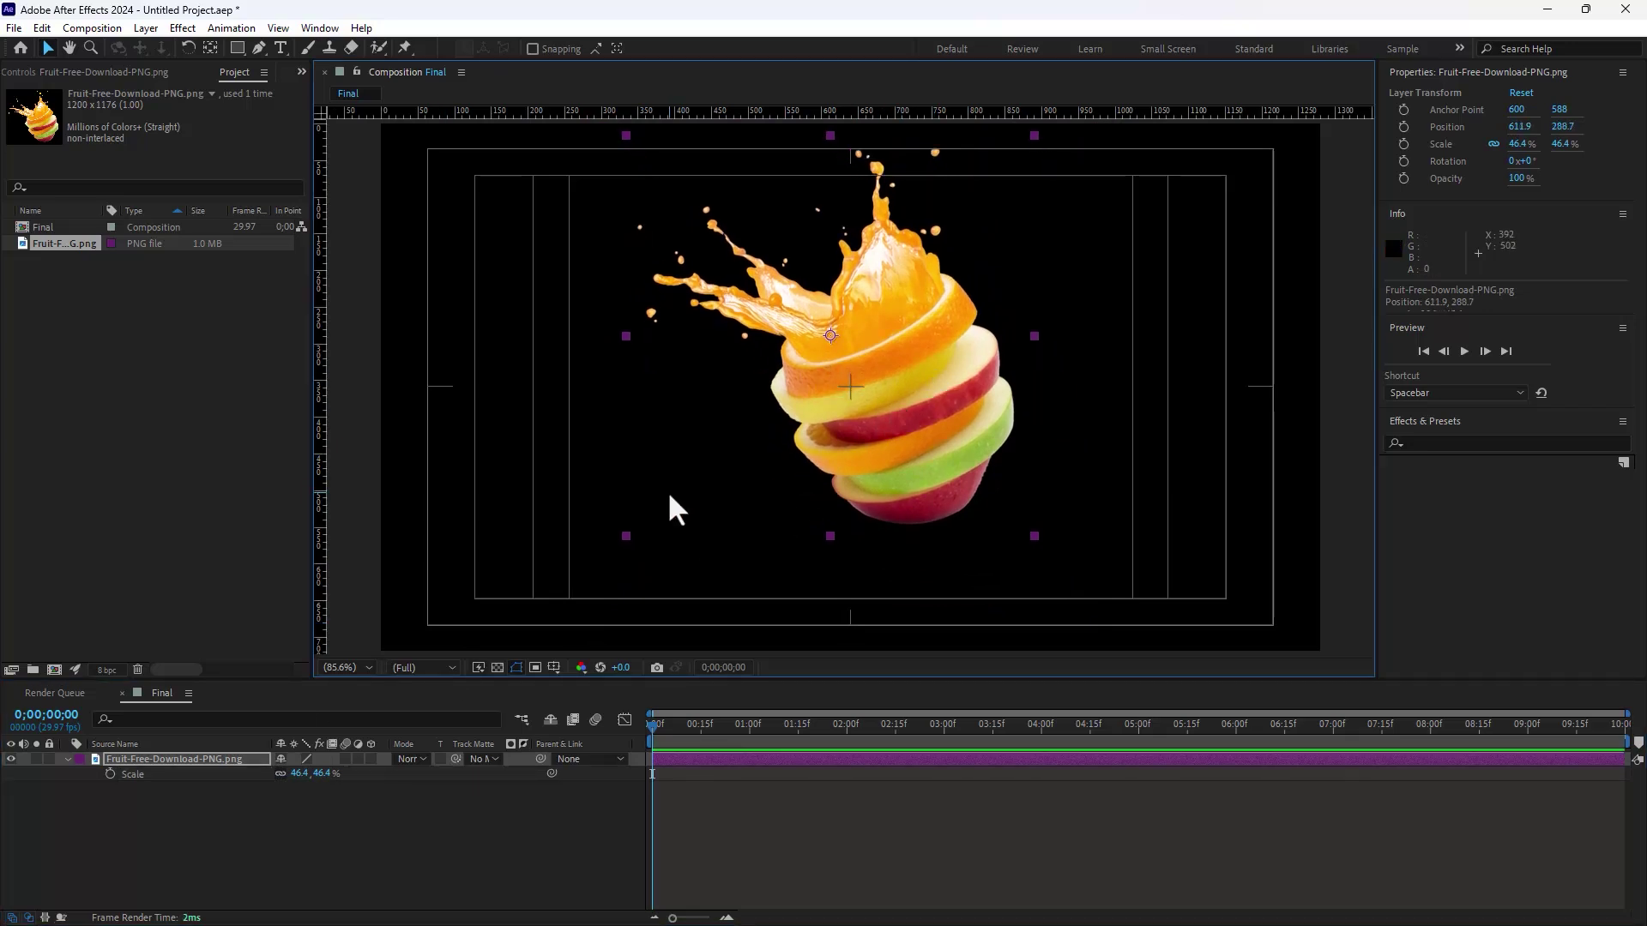
Step: Pre-compose the fruit image layer as Fruite, moving all attributes into the new composition
right_click(162, 751)
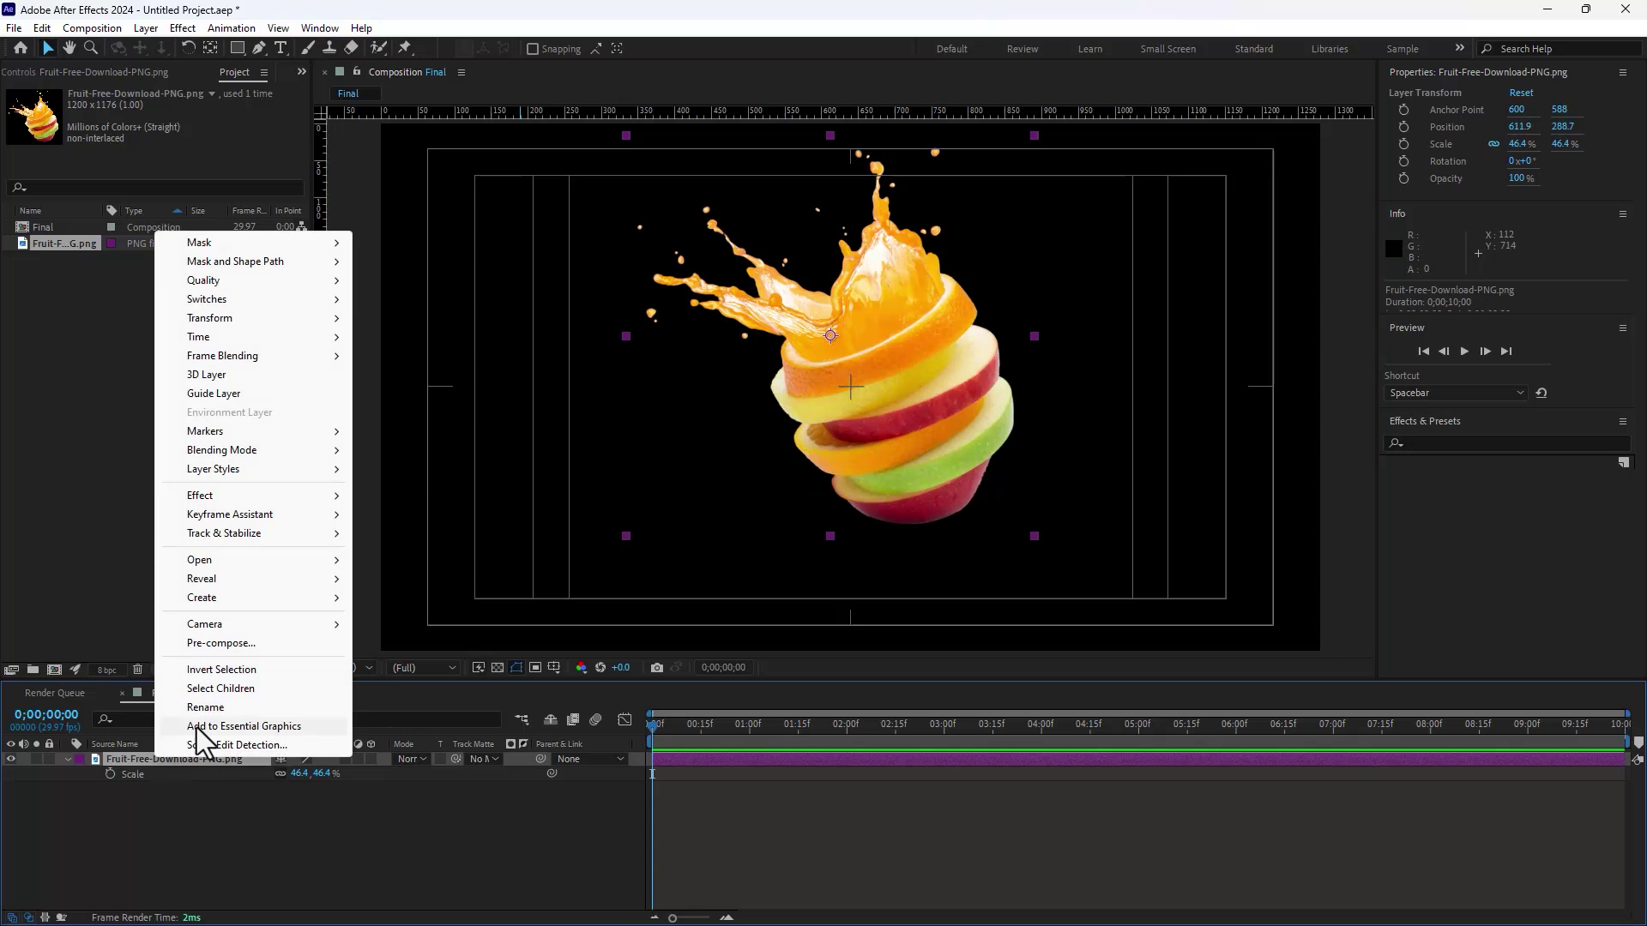
click(259, 650)
click(659, 341)
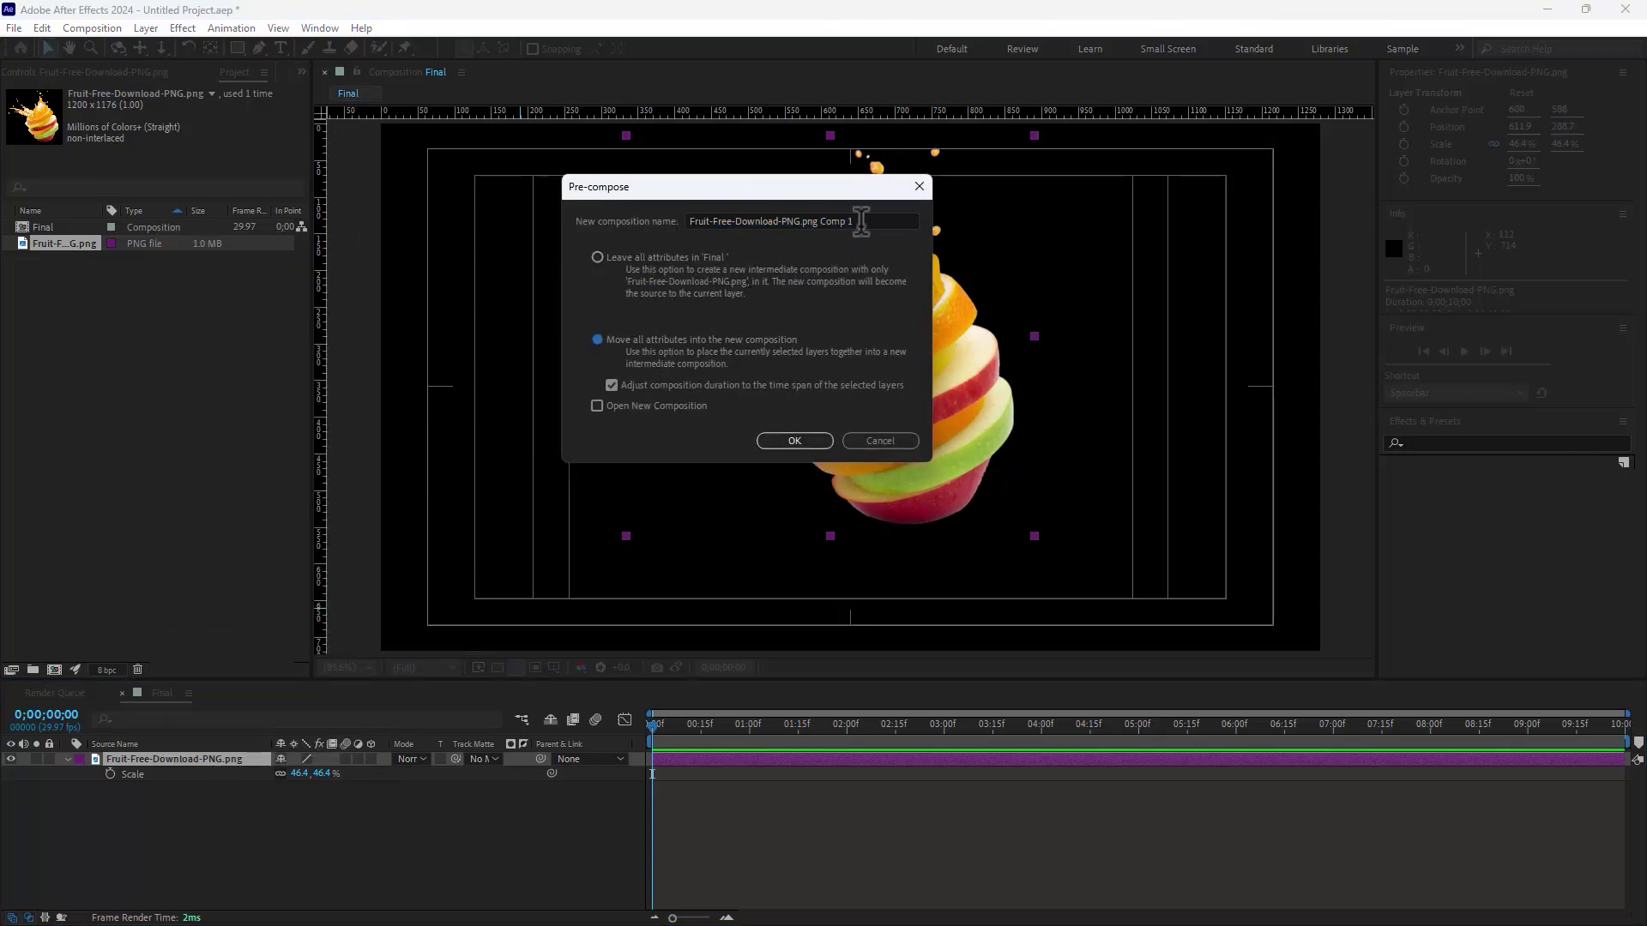
text(Fruite)
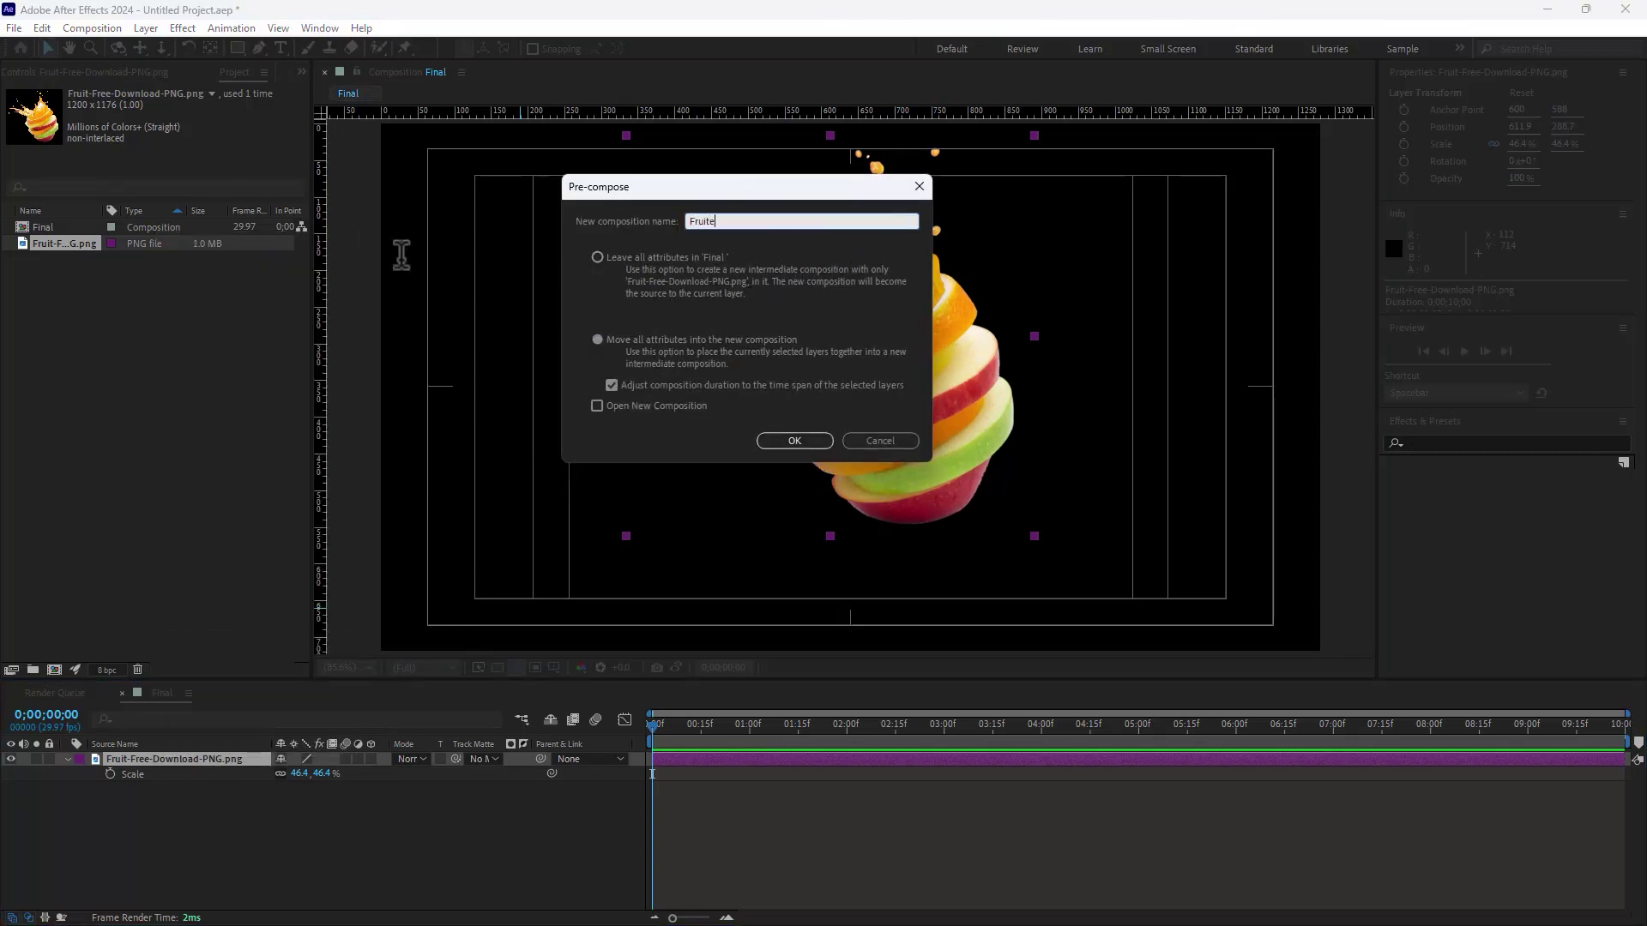
key(Return)
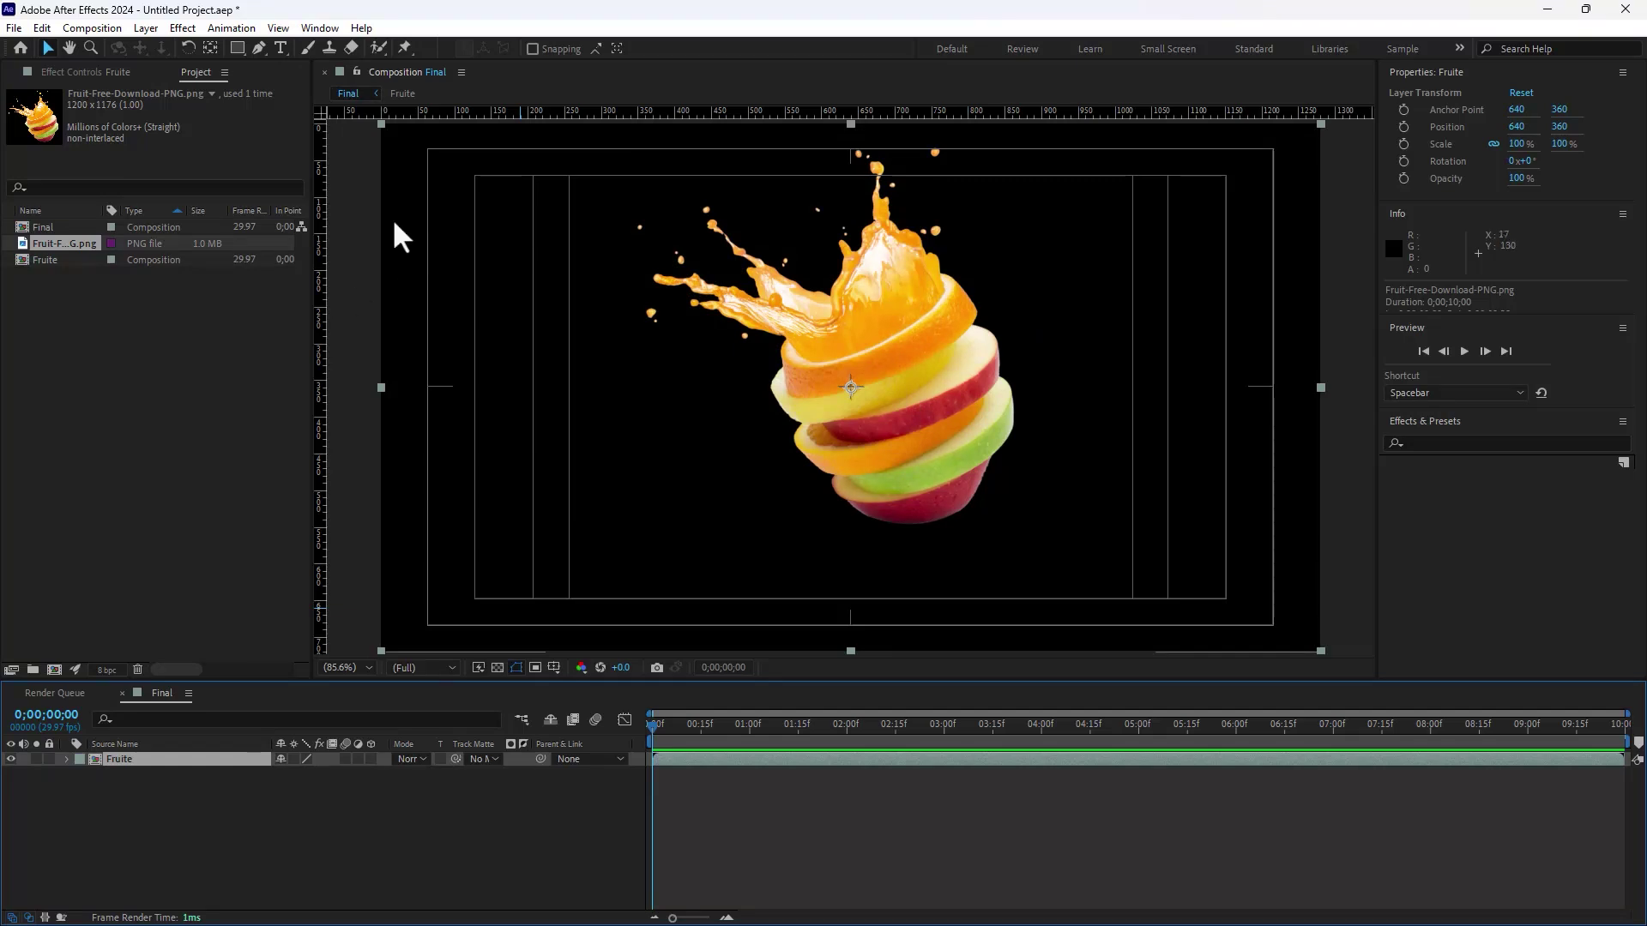
Step: Pre-compose the Fruite layer into a new composition named Fruite Wip, moving all attributes into it
right_click(116, 768)
click(227, 645)
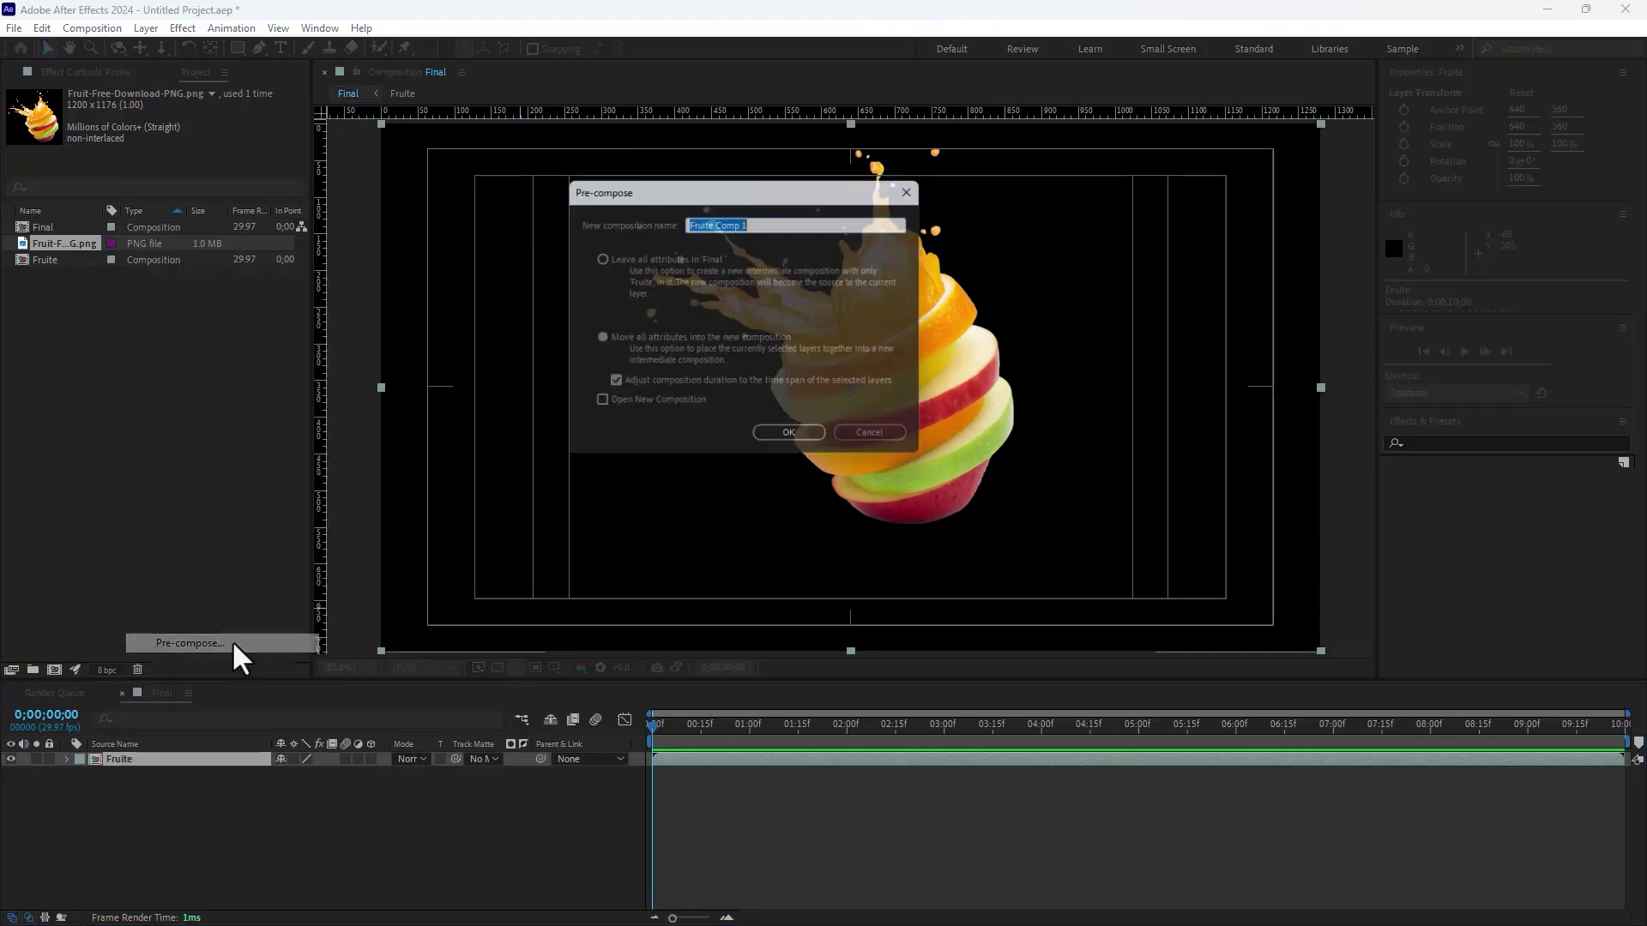
key(End)
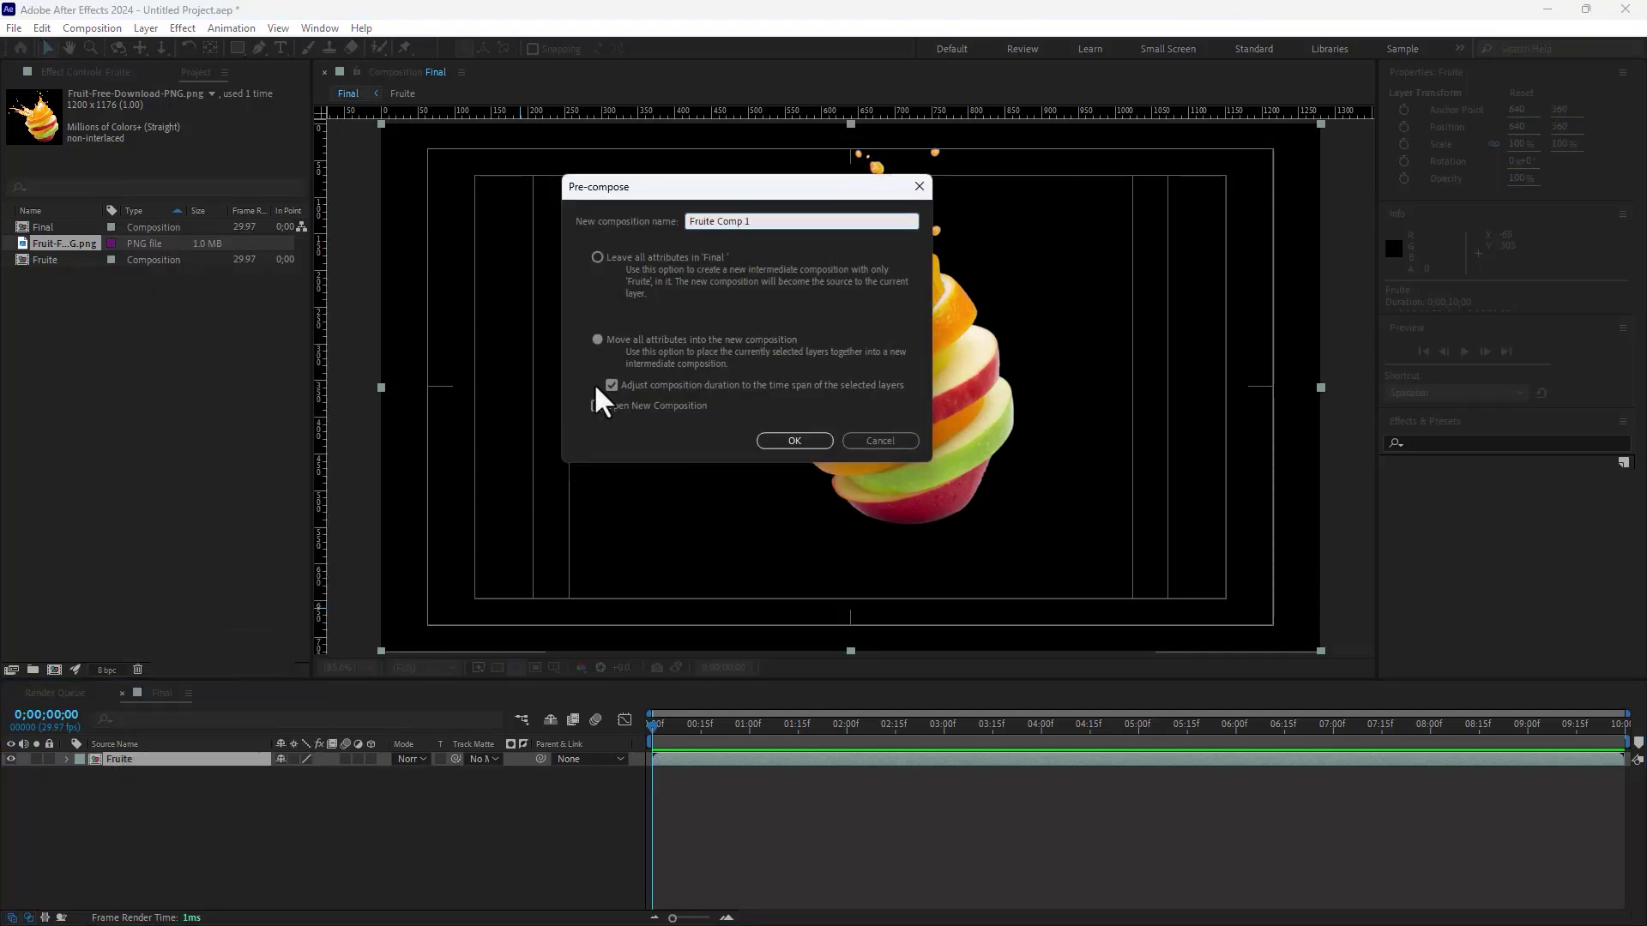
key(BackSpace)
key(BackSpace)
key(BackSpace)
key(BackSpace)
key(BackSpace)
key(BackSpace)
text(Wip)
key(Return)
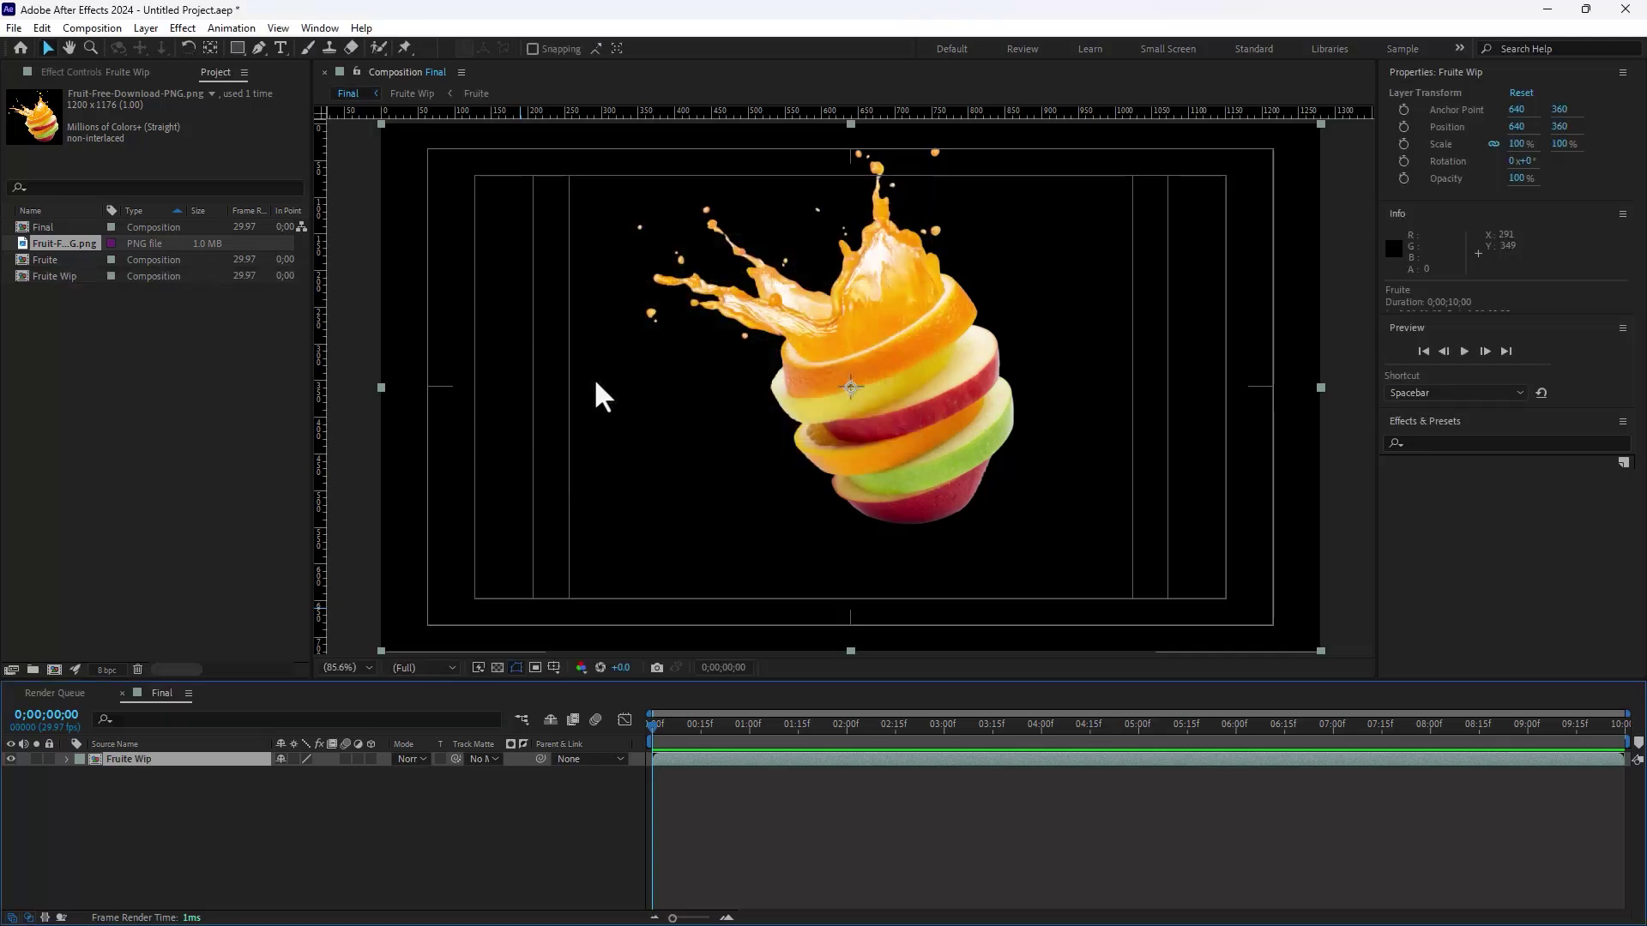
Step: Duplicate the Fruite Wip composition in the project and rename the copy Fruite linear Wip
click(59, 275)
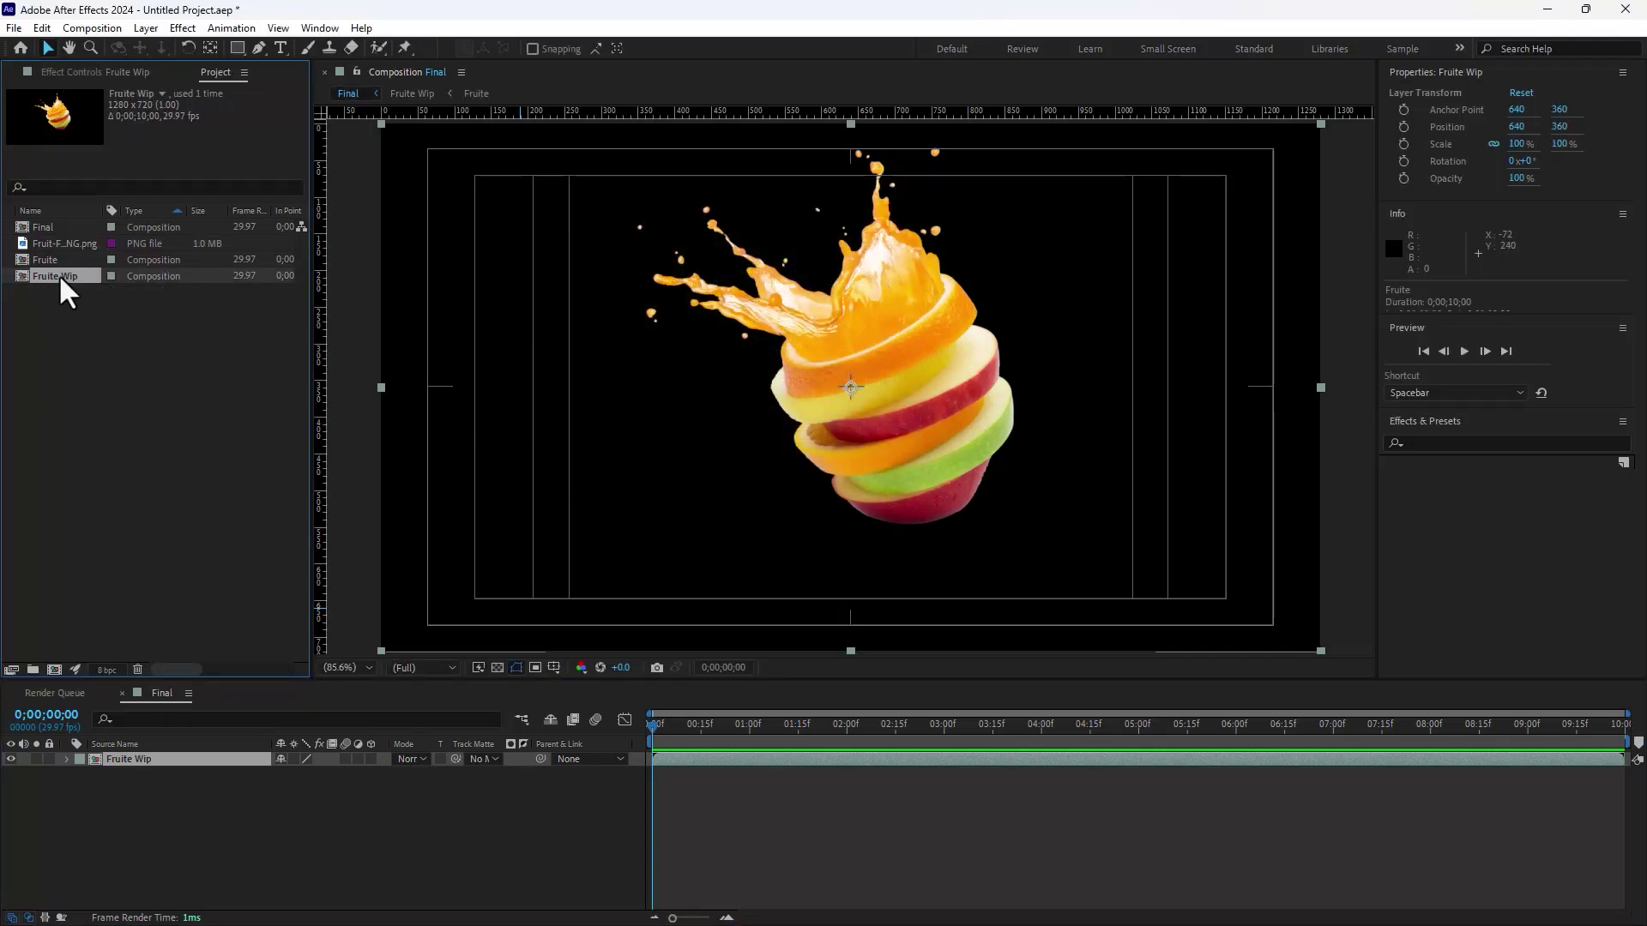
key(ctrl+d)
double_click(68, 297)
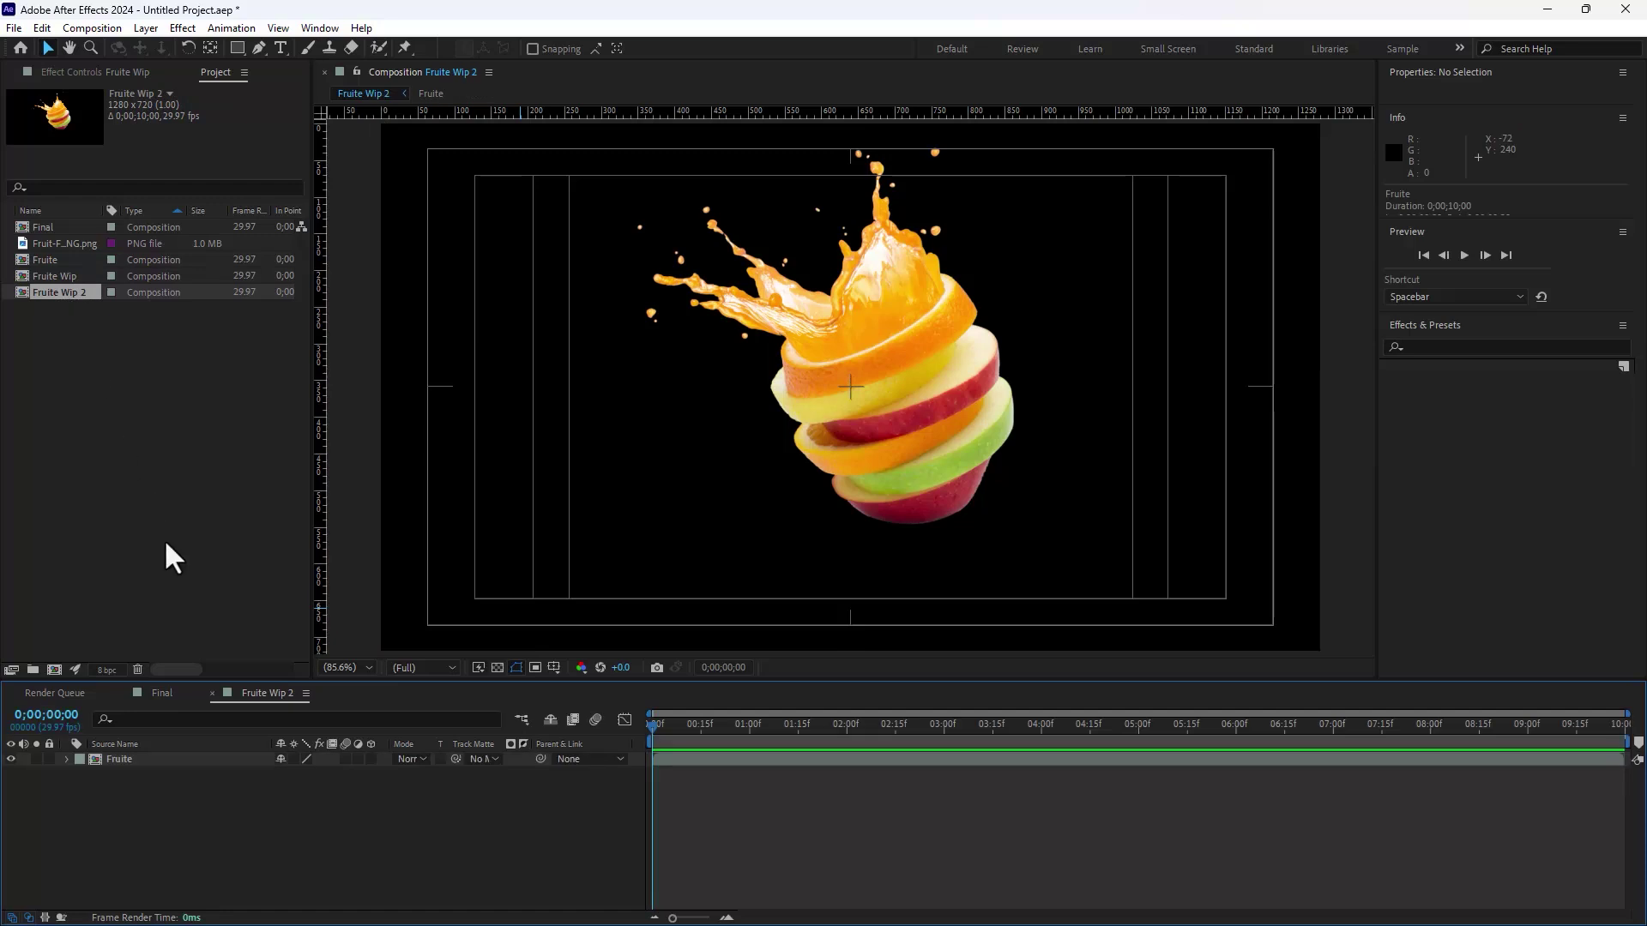
click(211, 692)
right_click(77, 290)
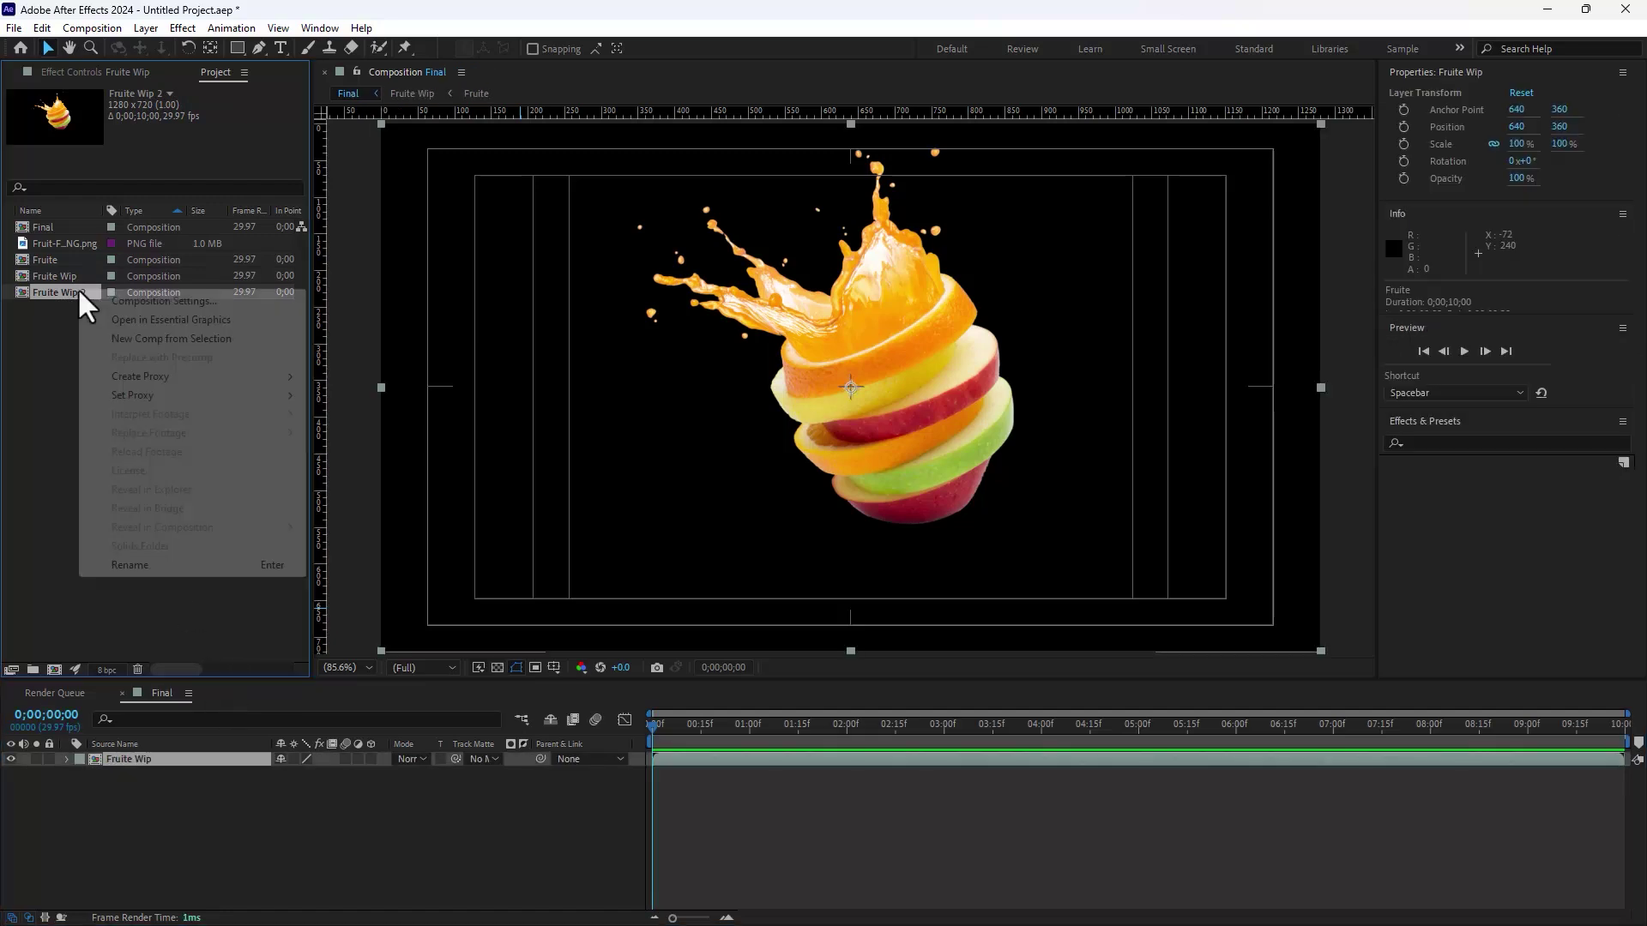
click(193, 565)
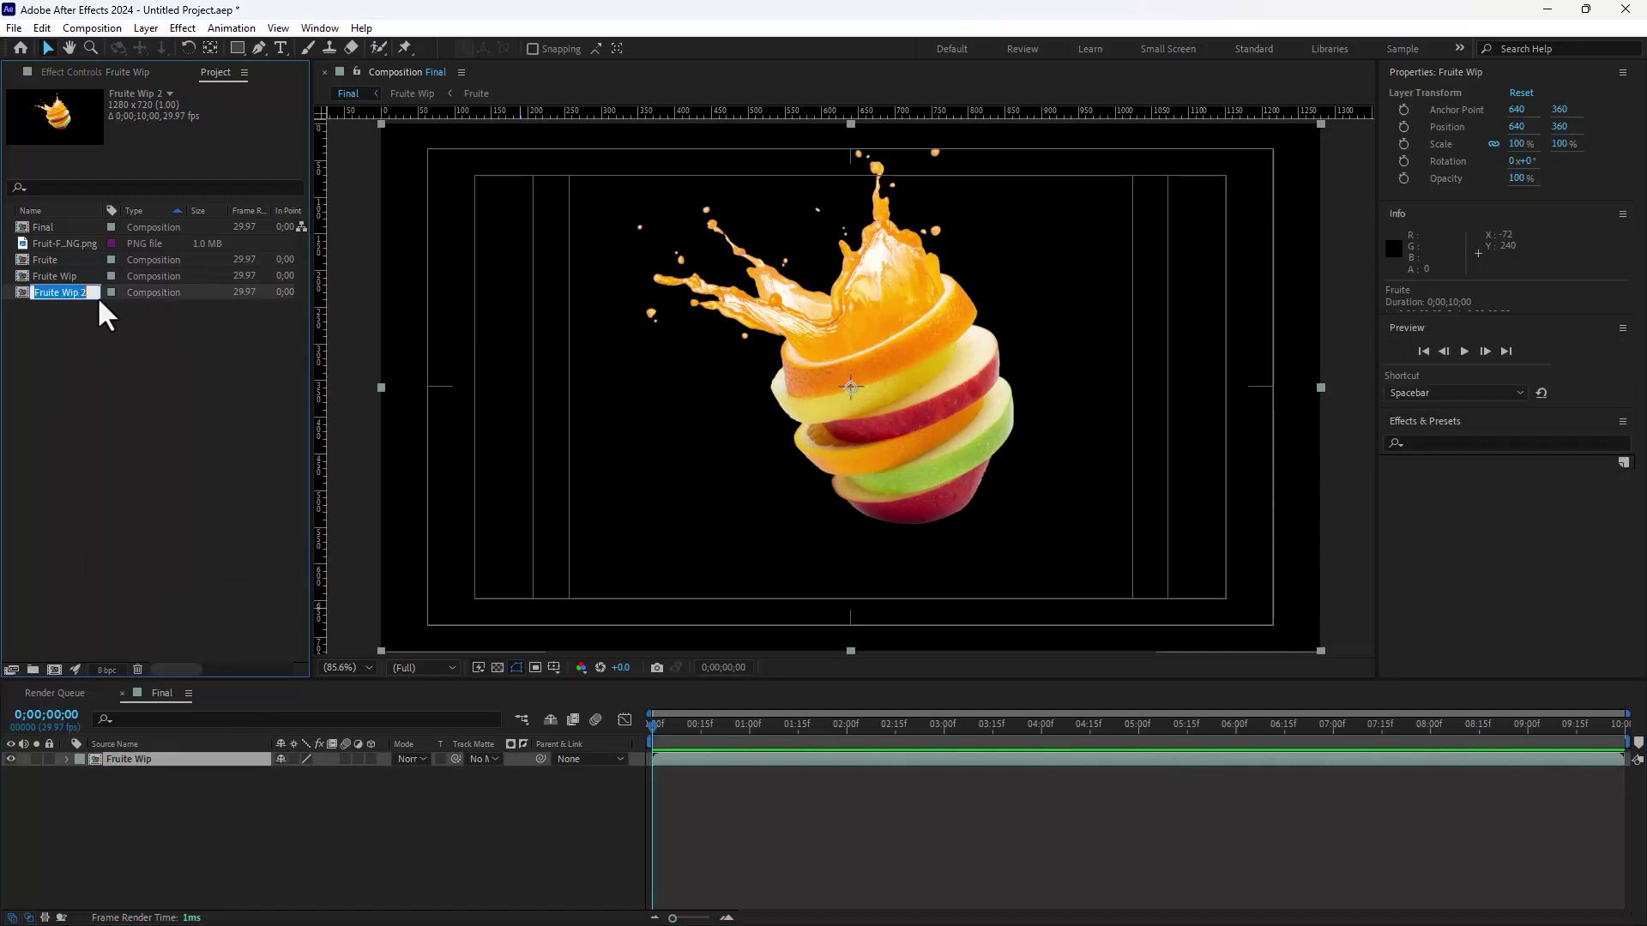
click(100, 455)
Step: Add the Fruite linear Wip composition to Final as a layer above Fruite Wip
drag(58, 276, 197, 756)
click(383, 825)
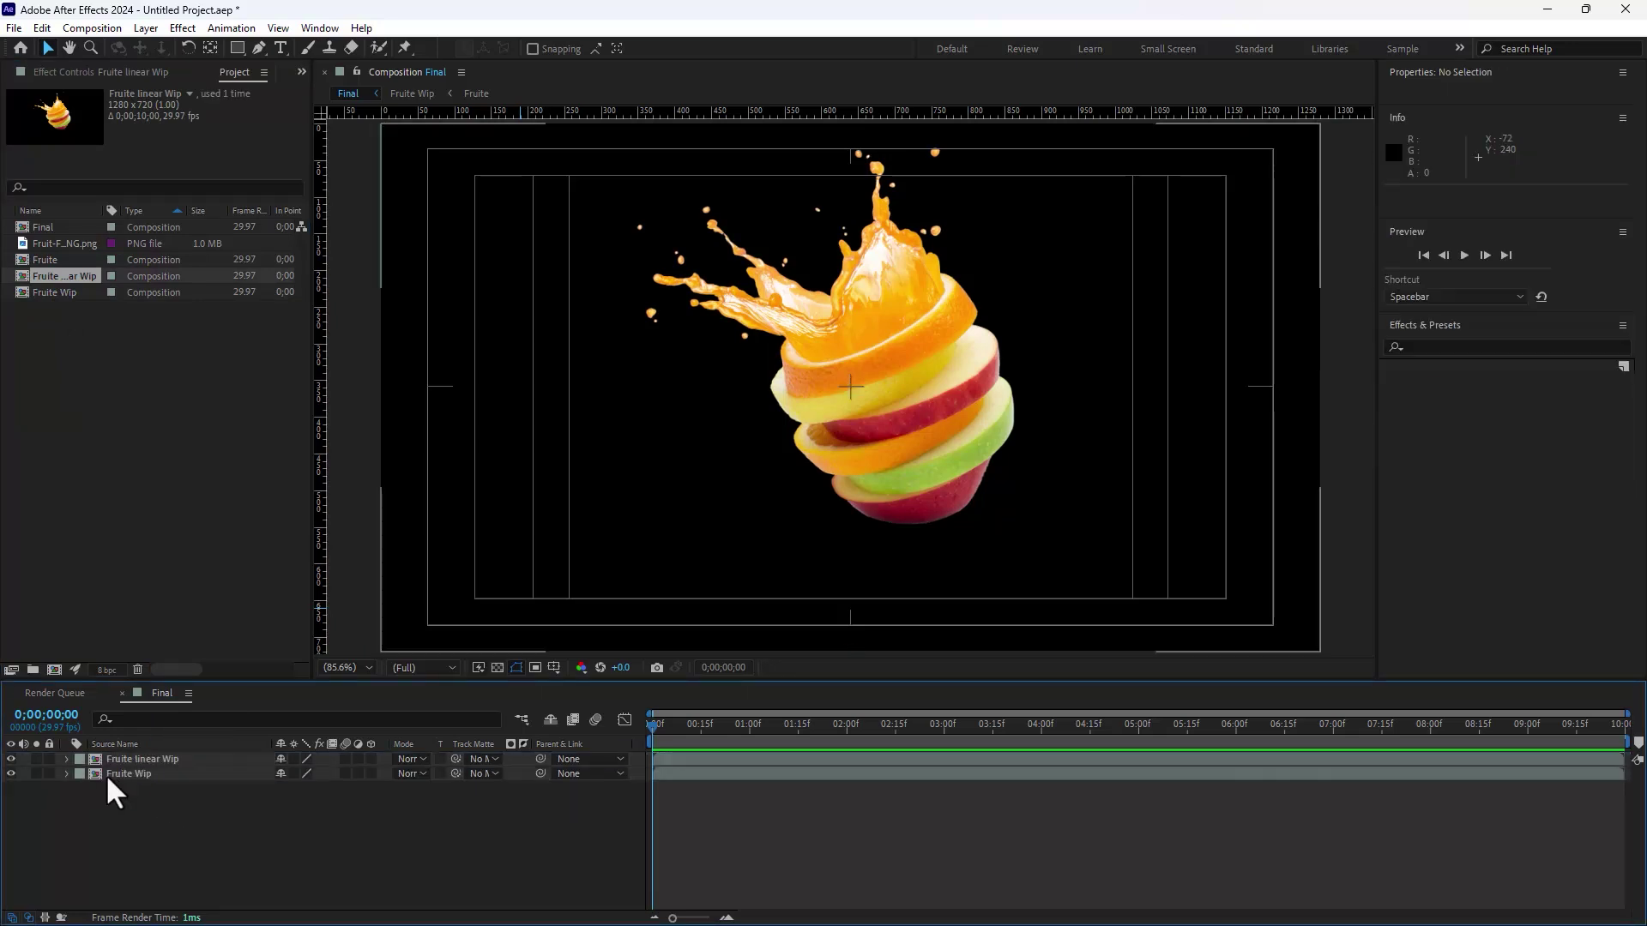
Step: Open the Fruite Wip composition and add a black 1280 × 720 solid above the Fruite layer
double_click(132, 770)
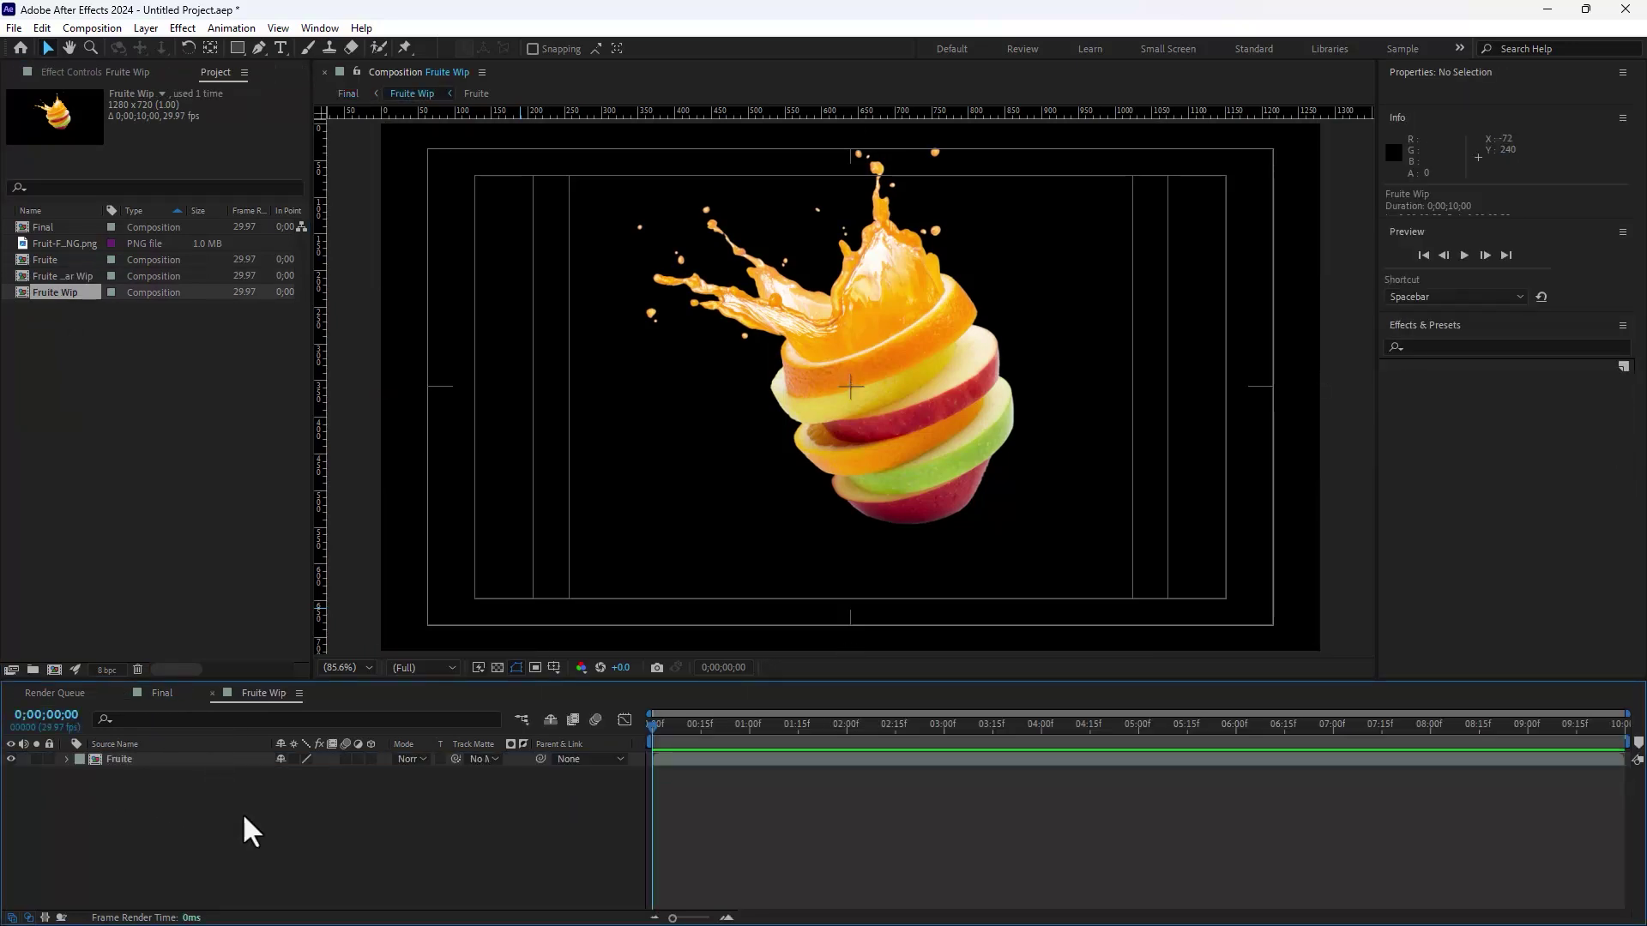
key(ctrl+y)
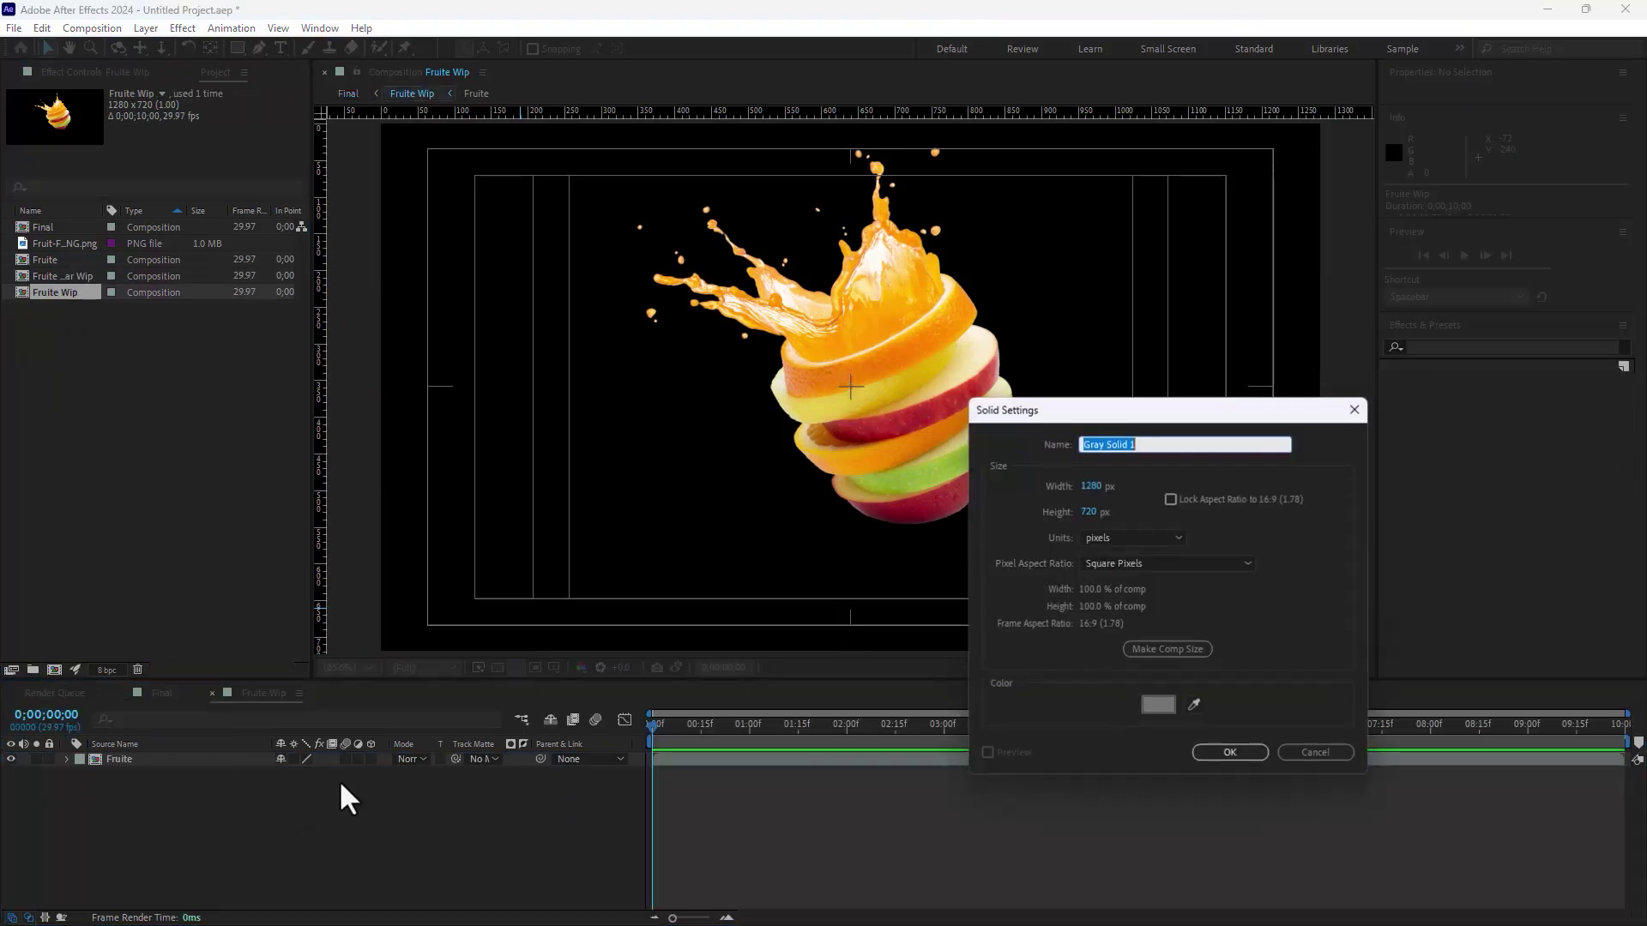
click(1196, 710)
click(712, 485)
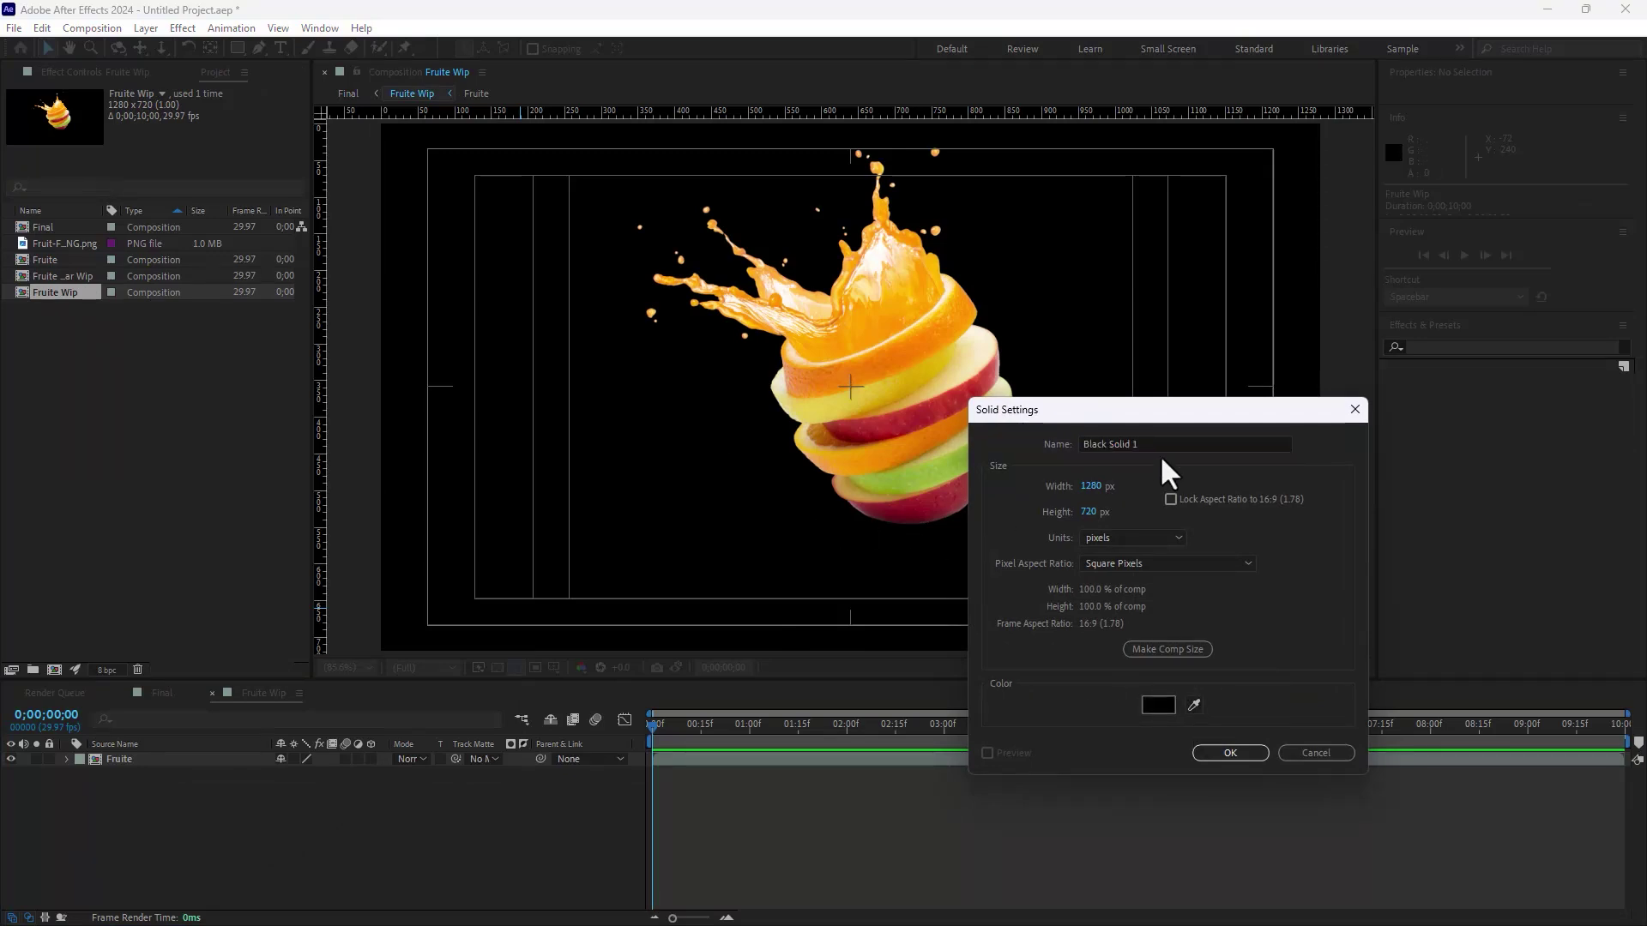
click(1232, 753)
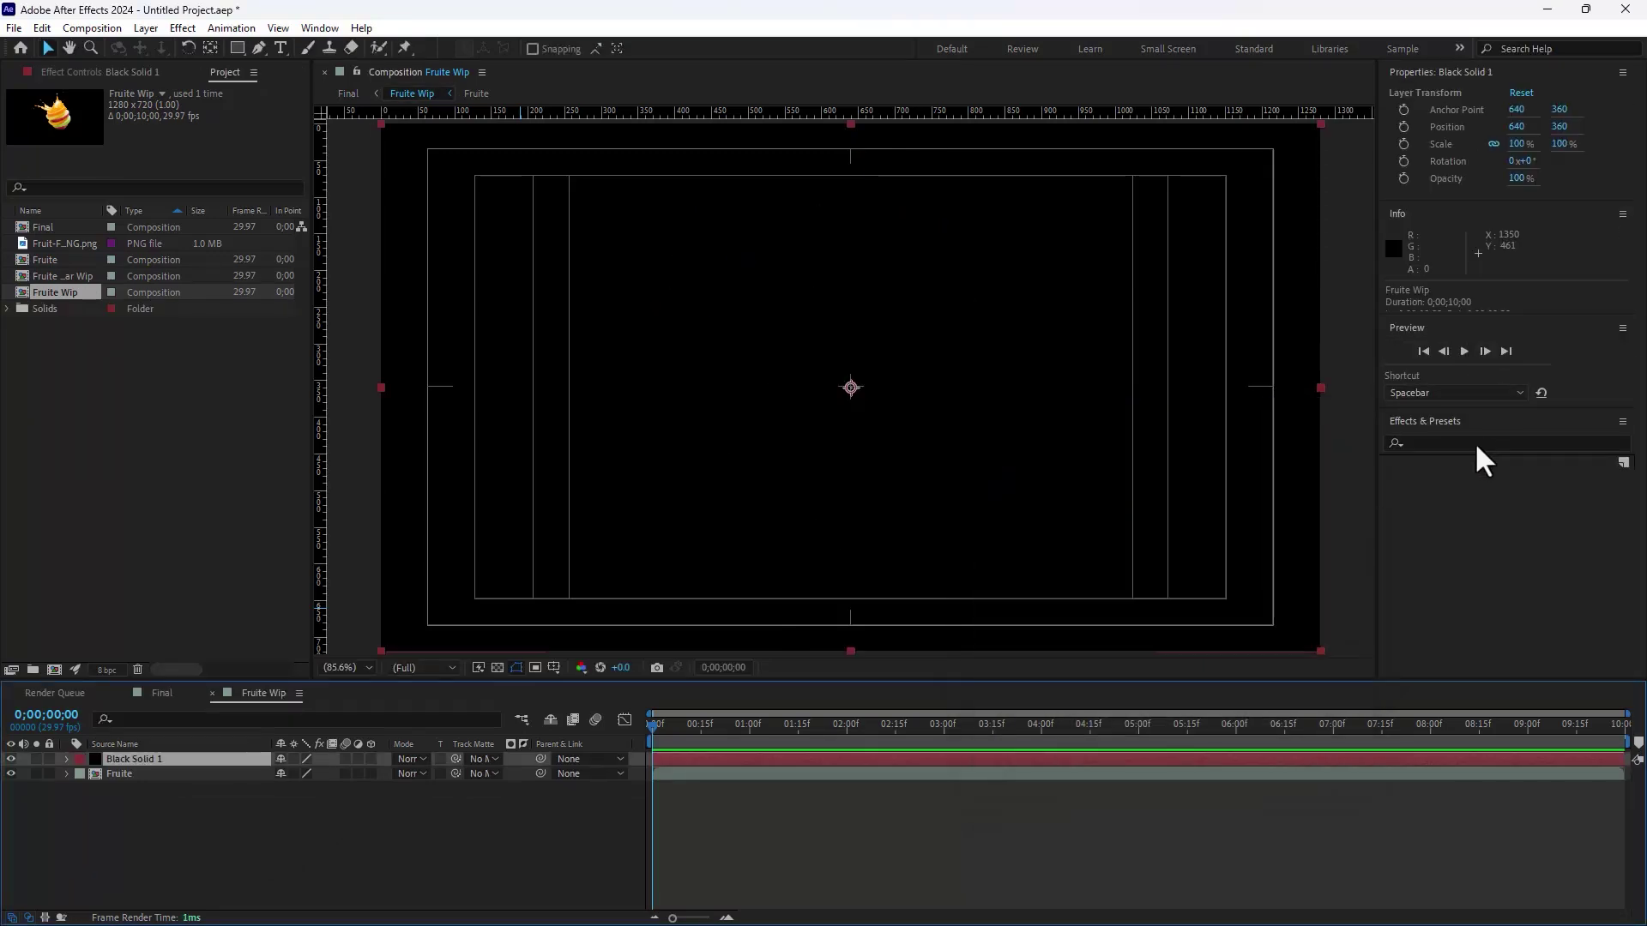
Step: Find the CC Light Sweep effect and apply it to the black solid
click(1476, 444)
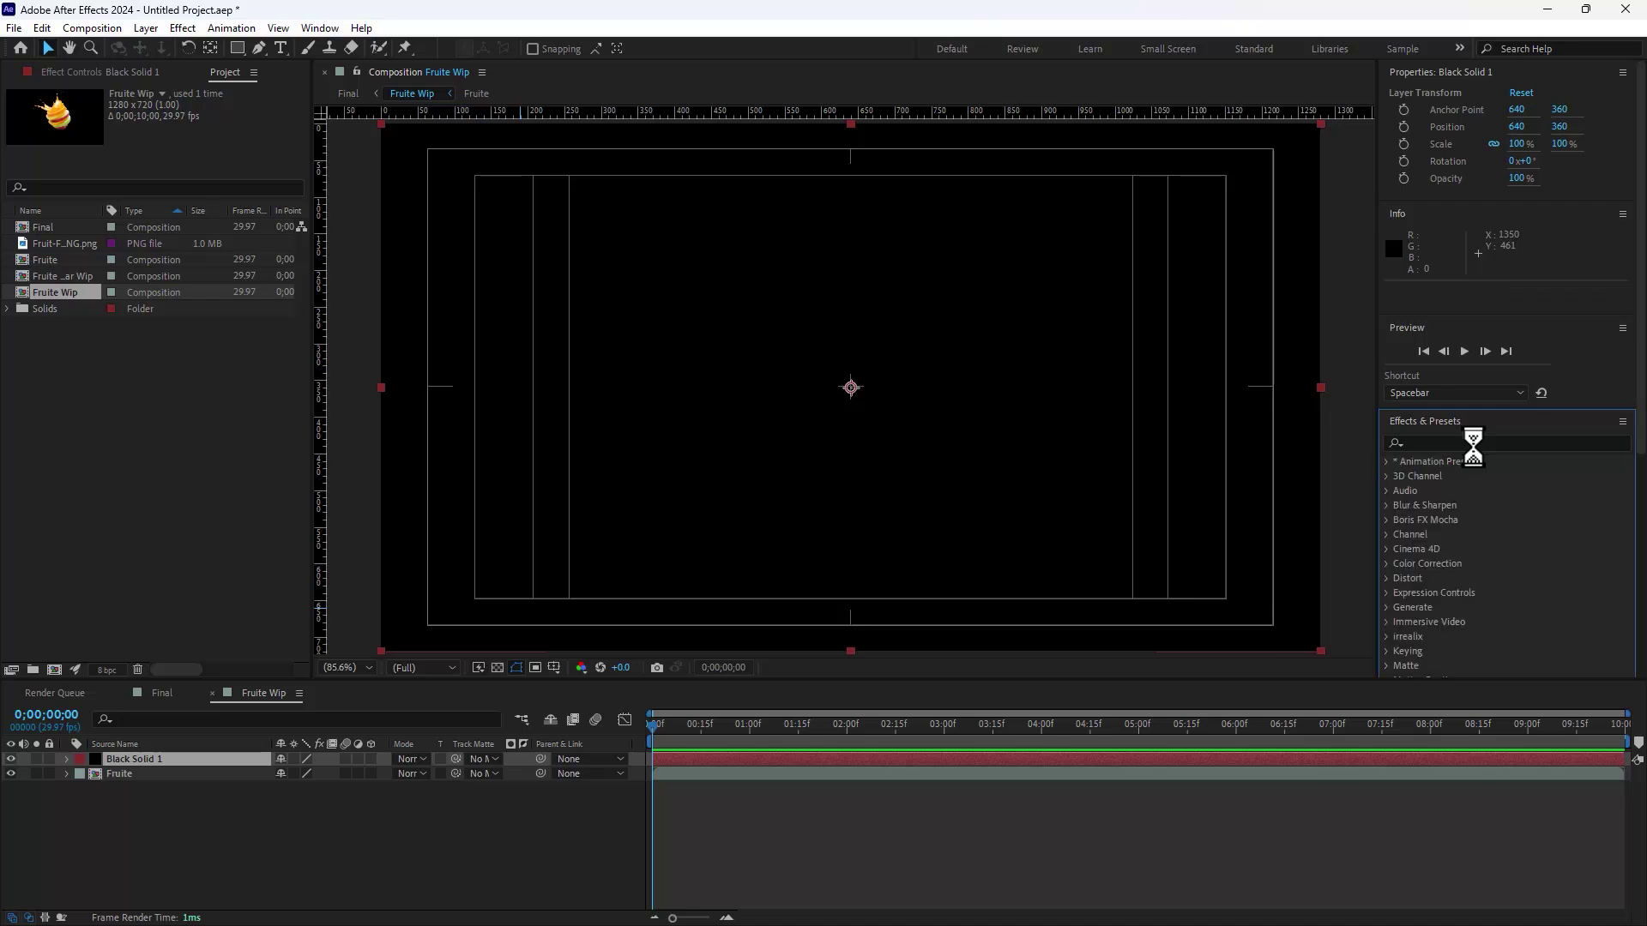
click(1474, 443)
text(cc)
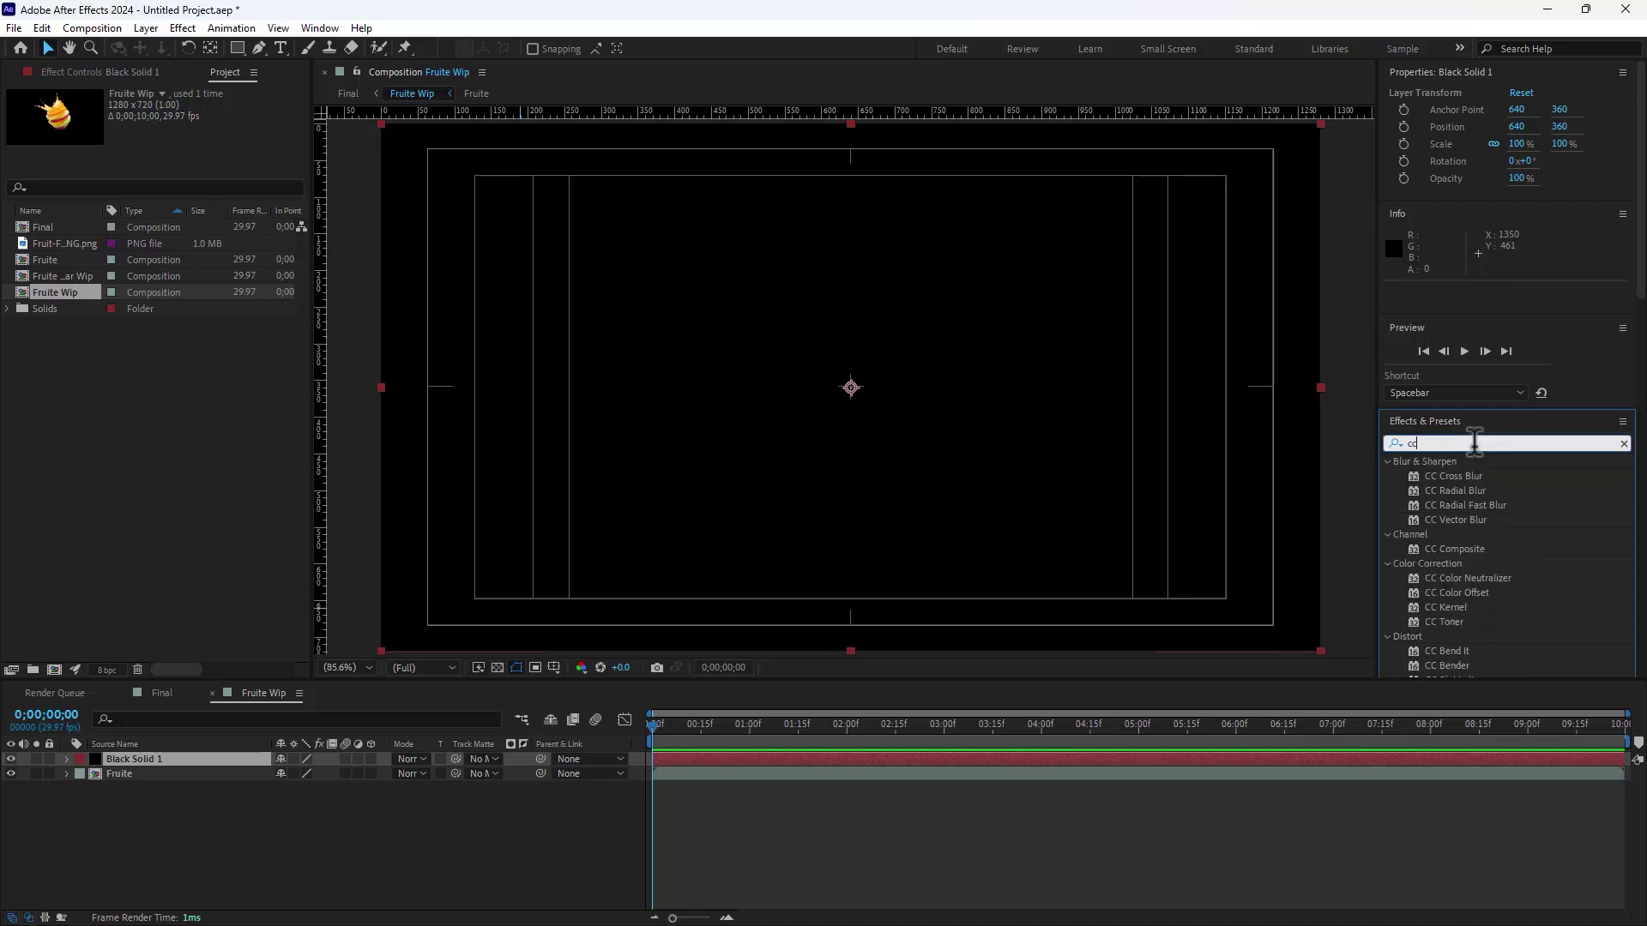
text( light)
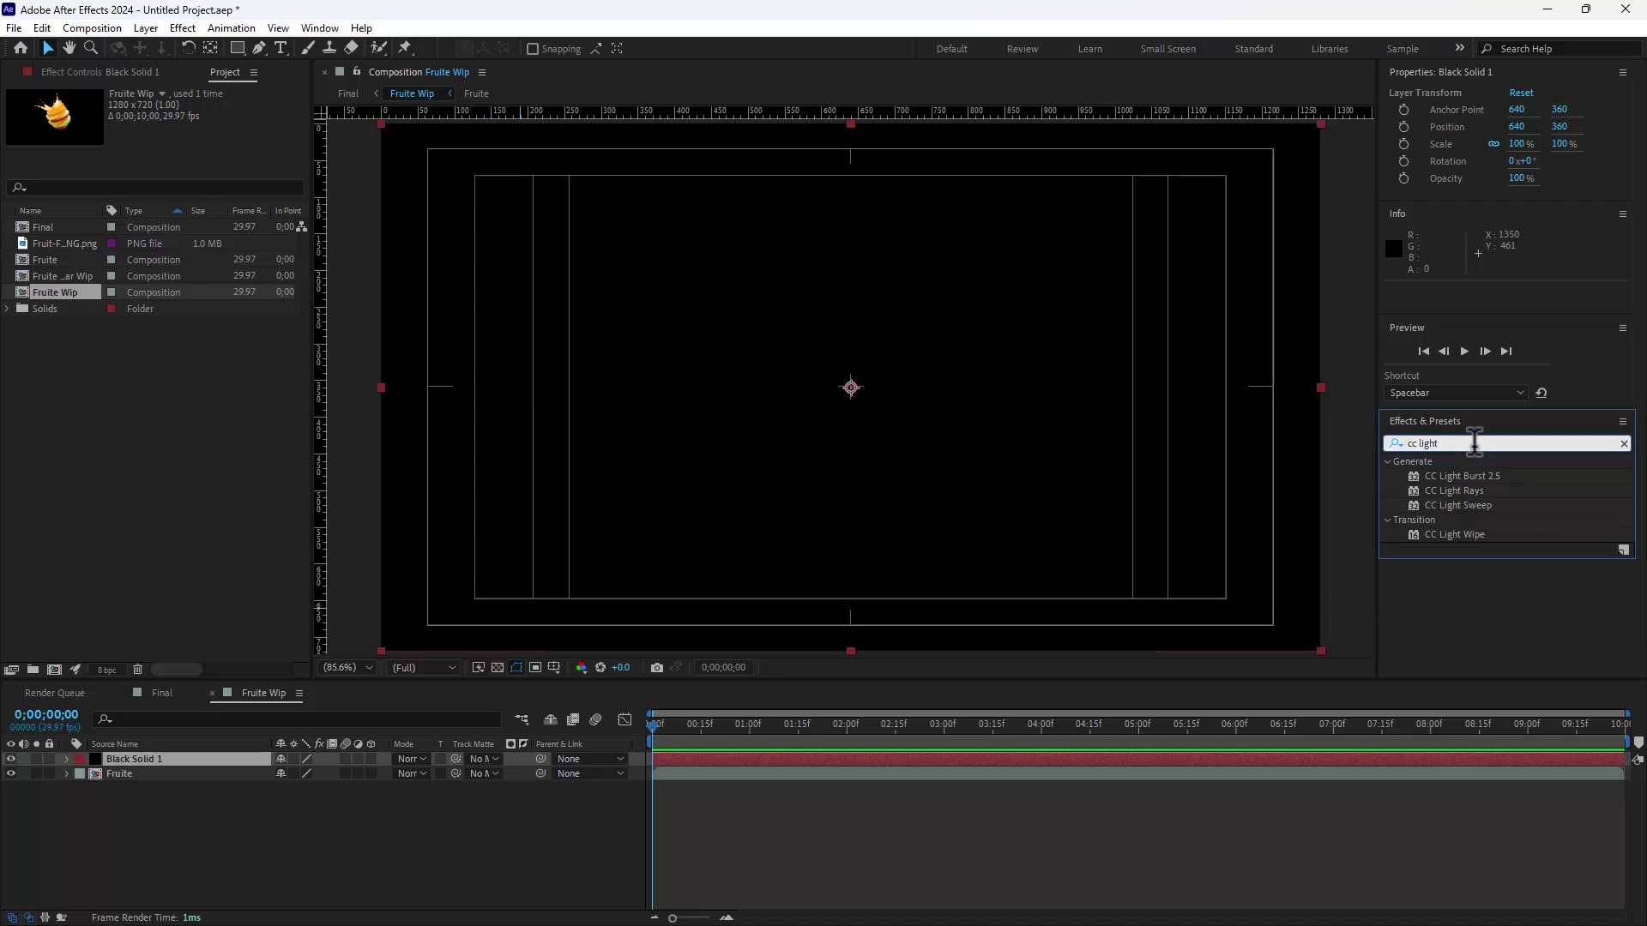
drag(1453, 509, 836, 440)
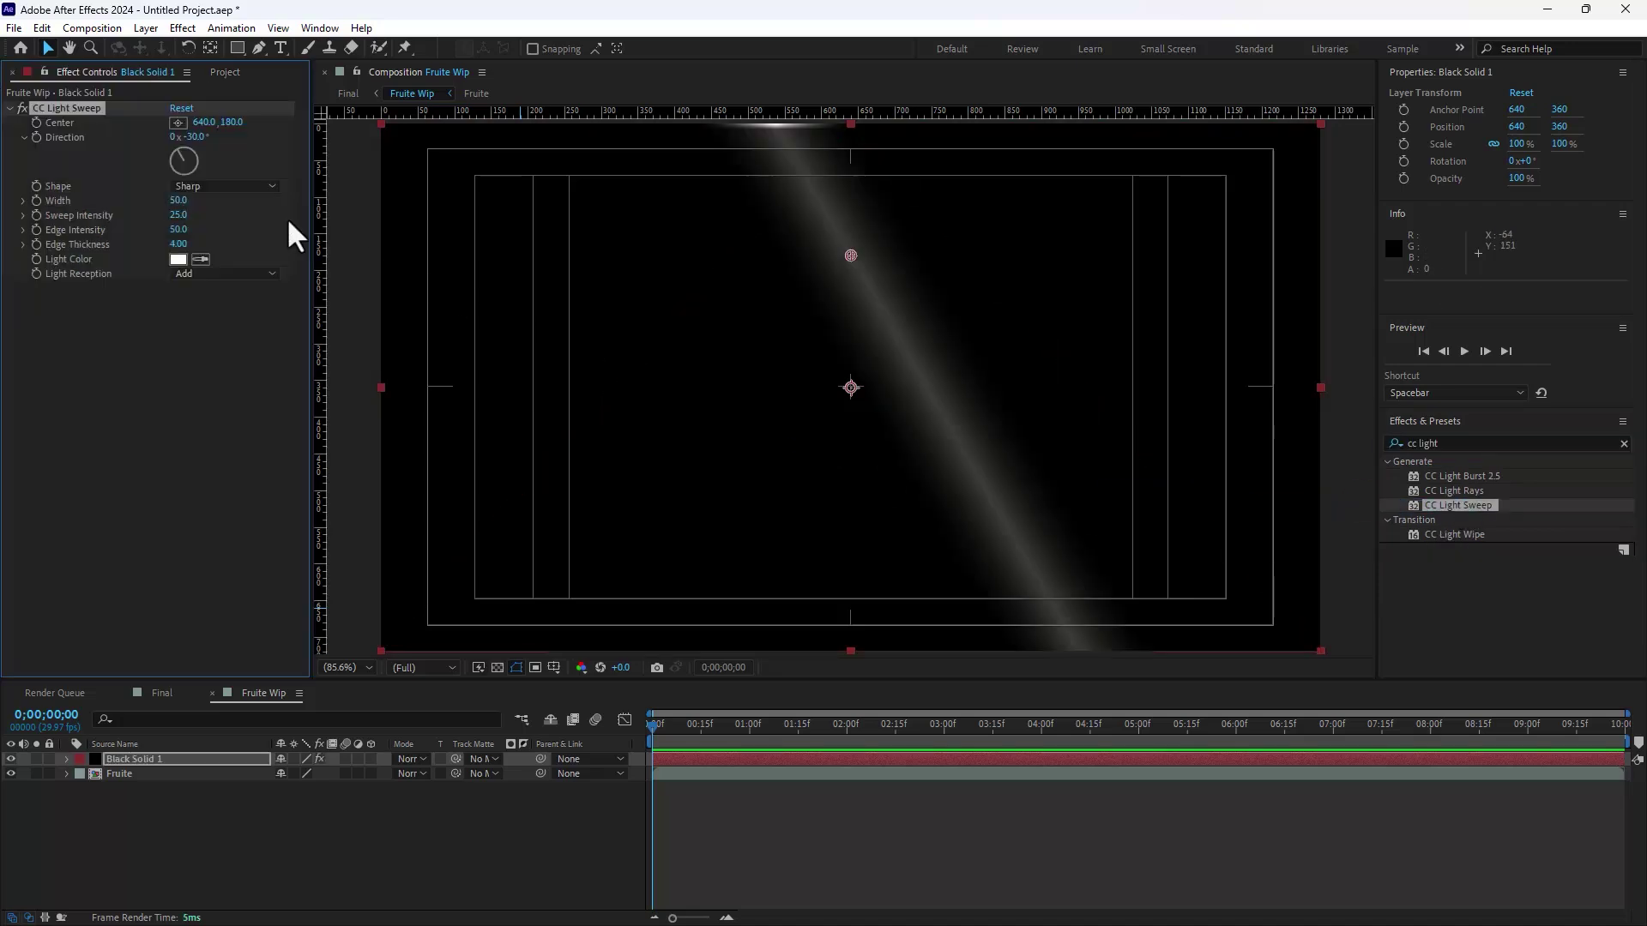
Step: Set the light sweep's direction to 90° and move its center to about 628, 268
click(199, 136)
text(0)
key(Return)
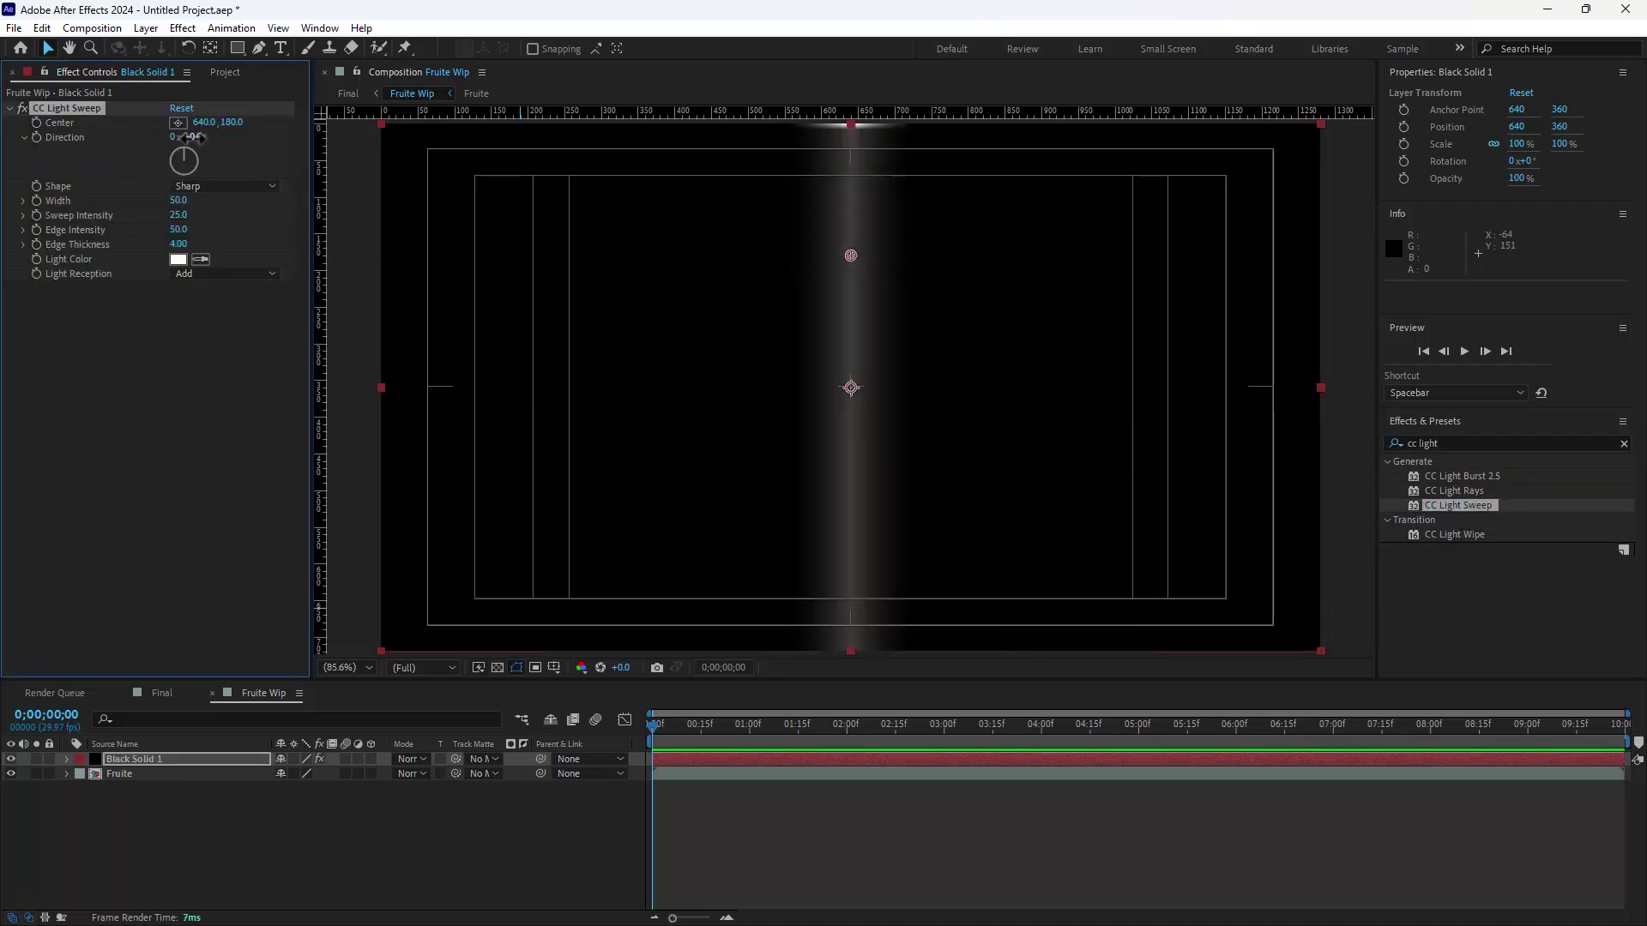
drag(198, 138, 273, 141)
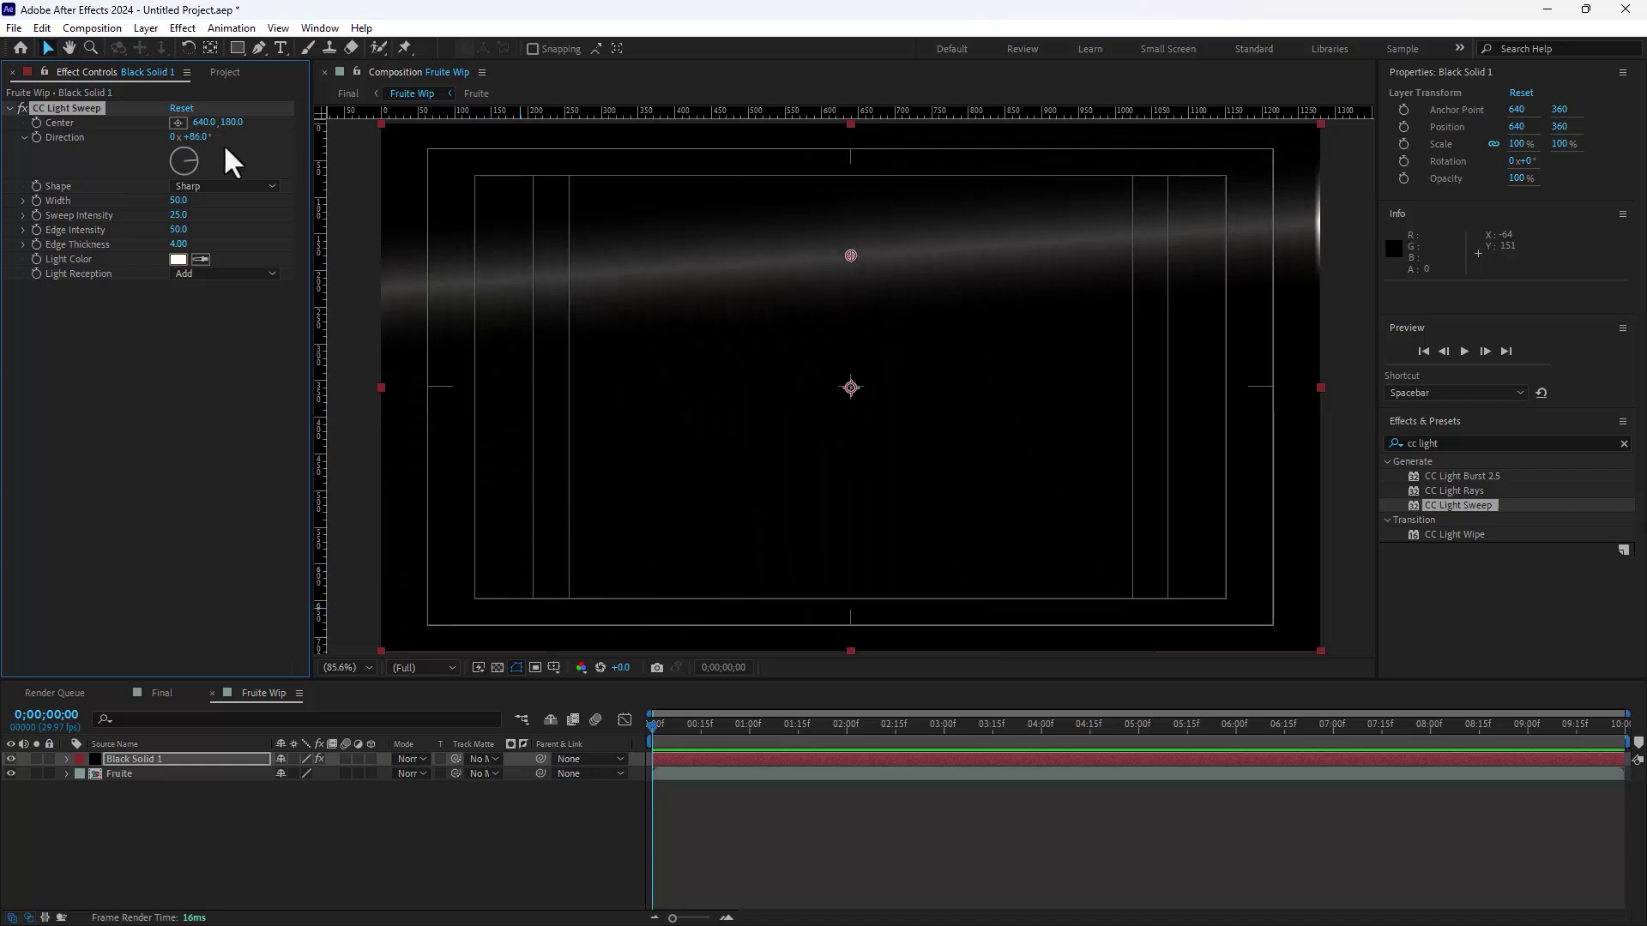
click(201, 138)
text(90)
key(Return)
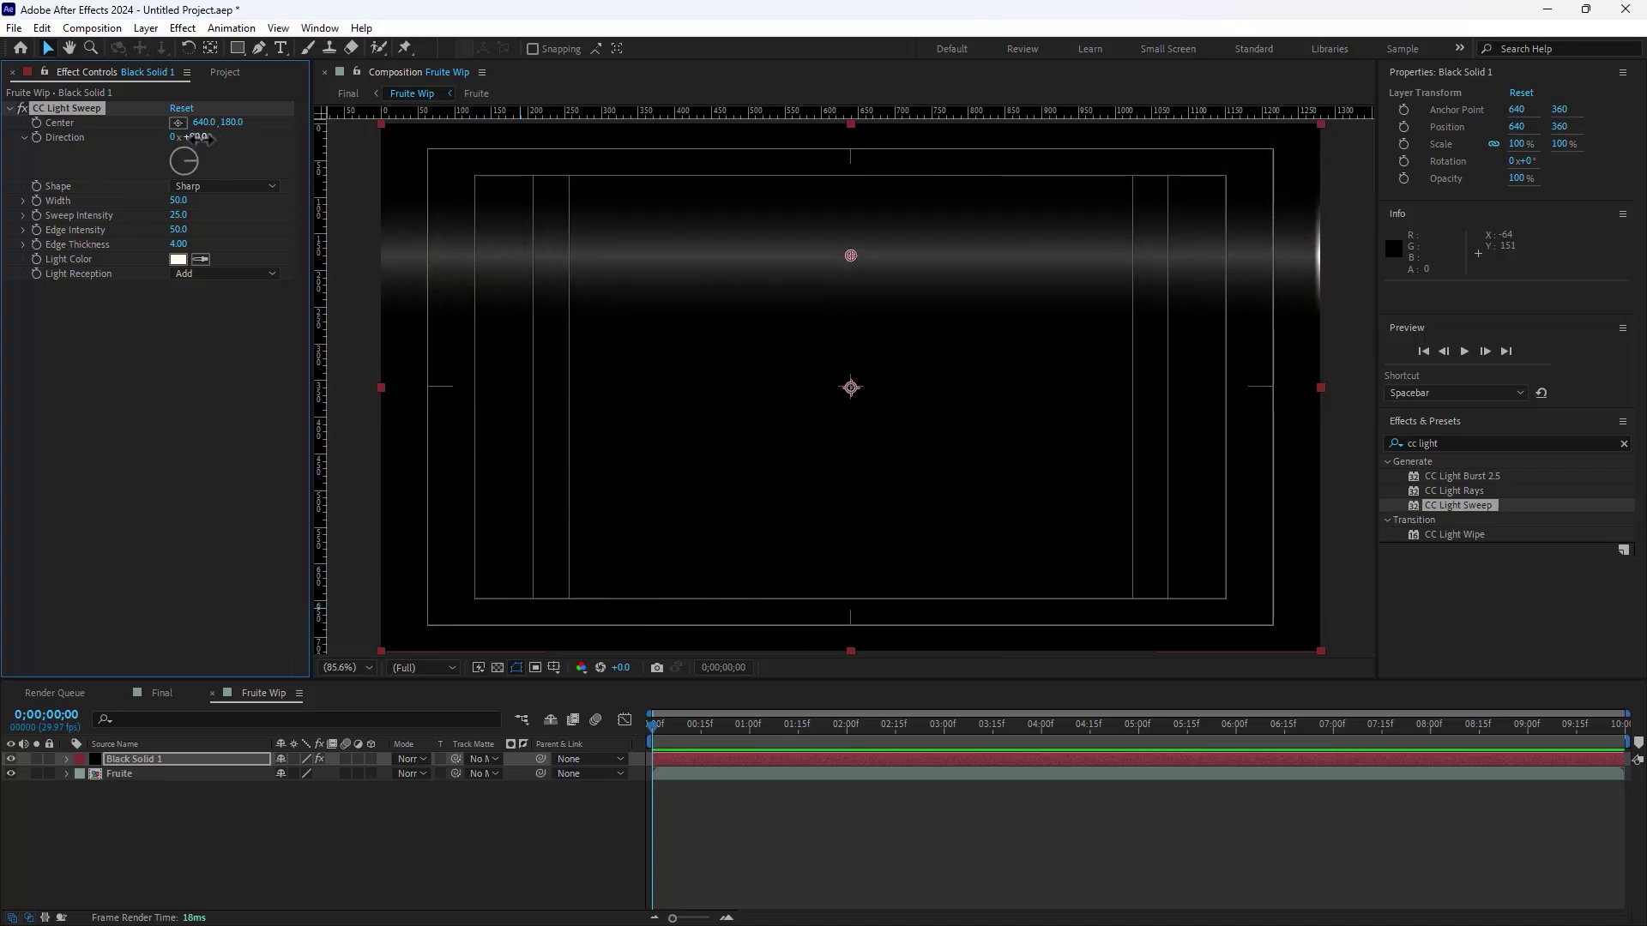
drag(854, 255, 843, 319)
key(ctrl+z)
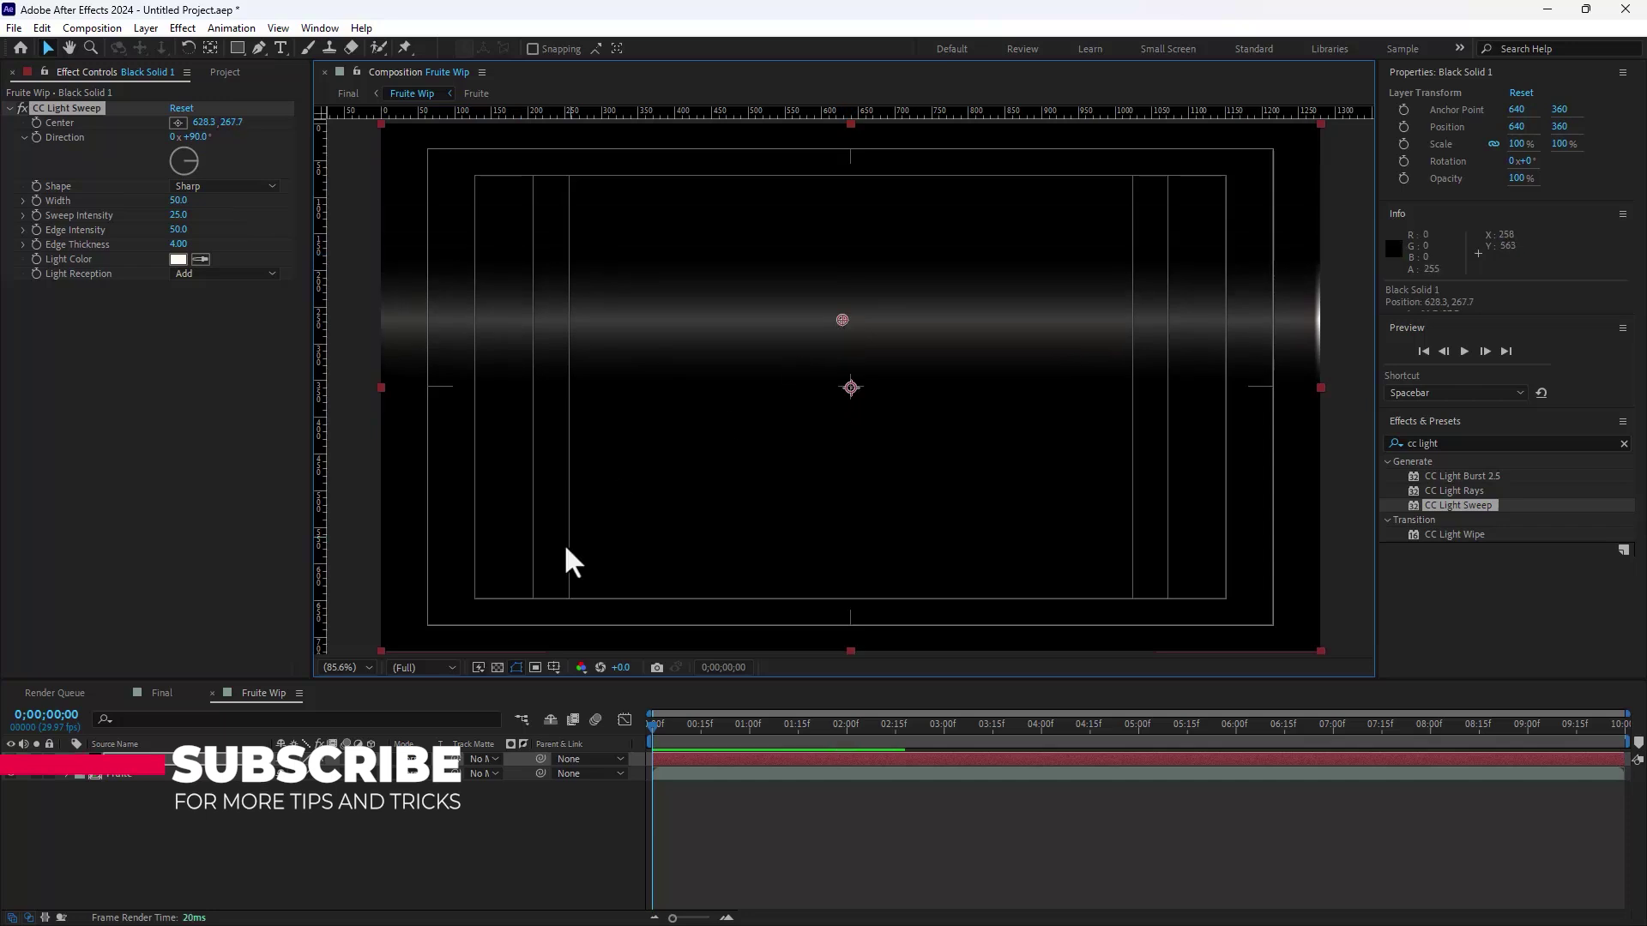
Step: Use Fruite as the black solid's track matte and set the sweep's Light Reception to Cutout
click(485, 759)
click(513, 829)
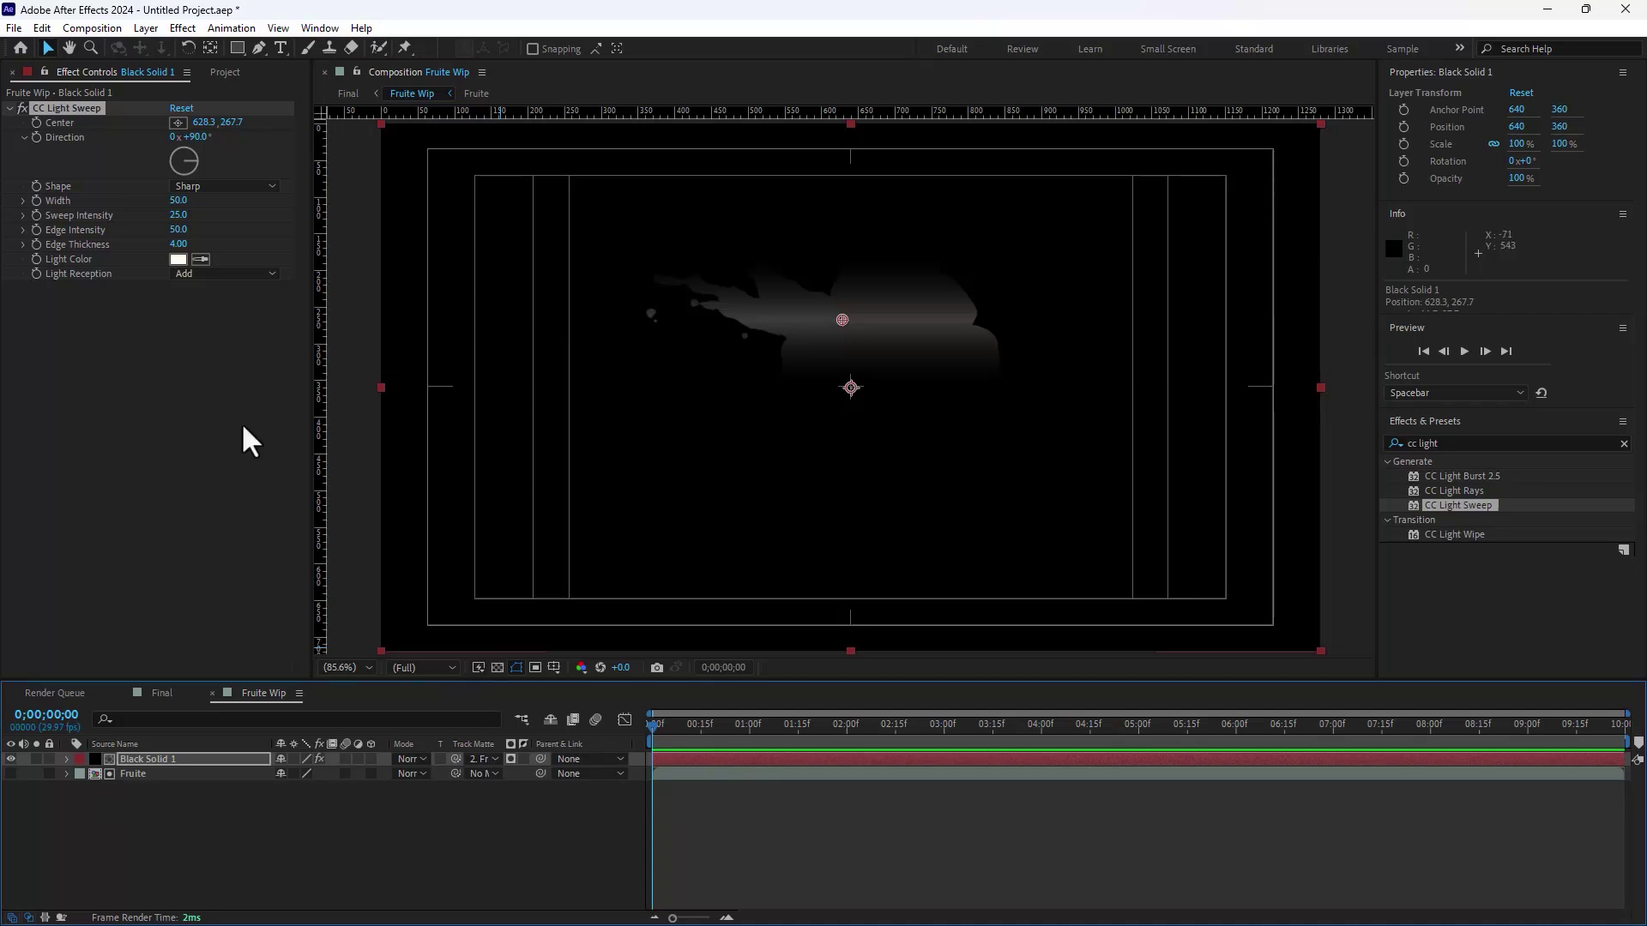
click(229, 273)
click(226, 326)
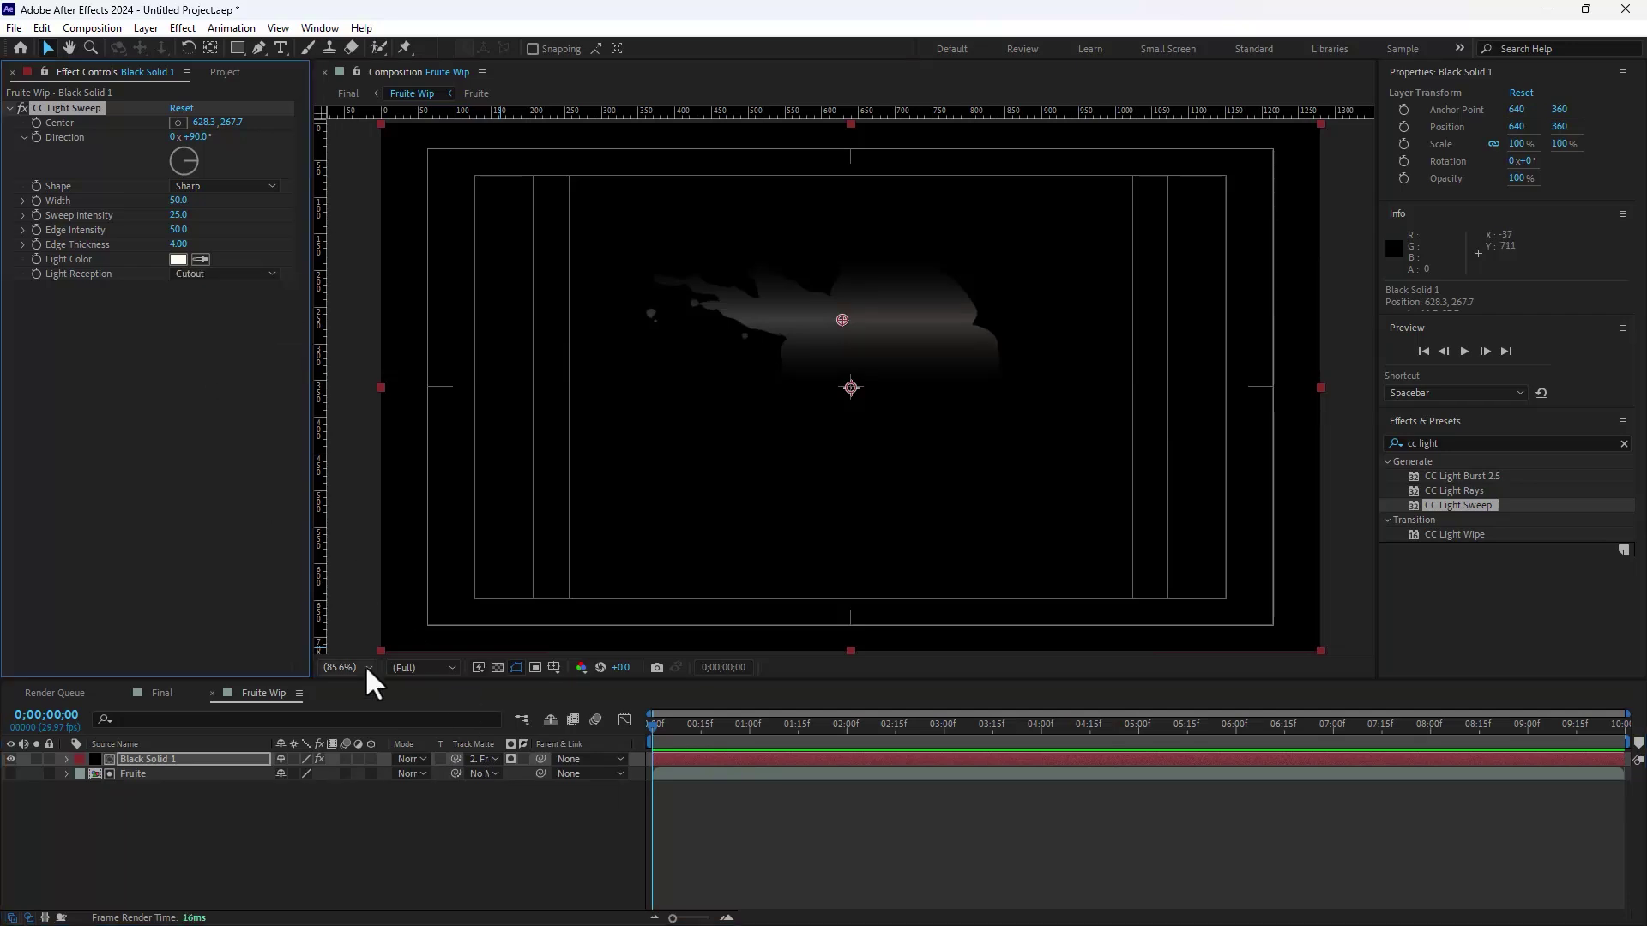
Step: Remove the black solid's track matte, turn the Fruite layer's visibility on, and use Black Solid 1 as Fruite's track matte
click(484, 759)
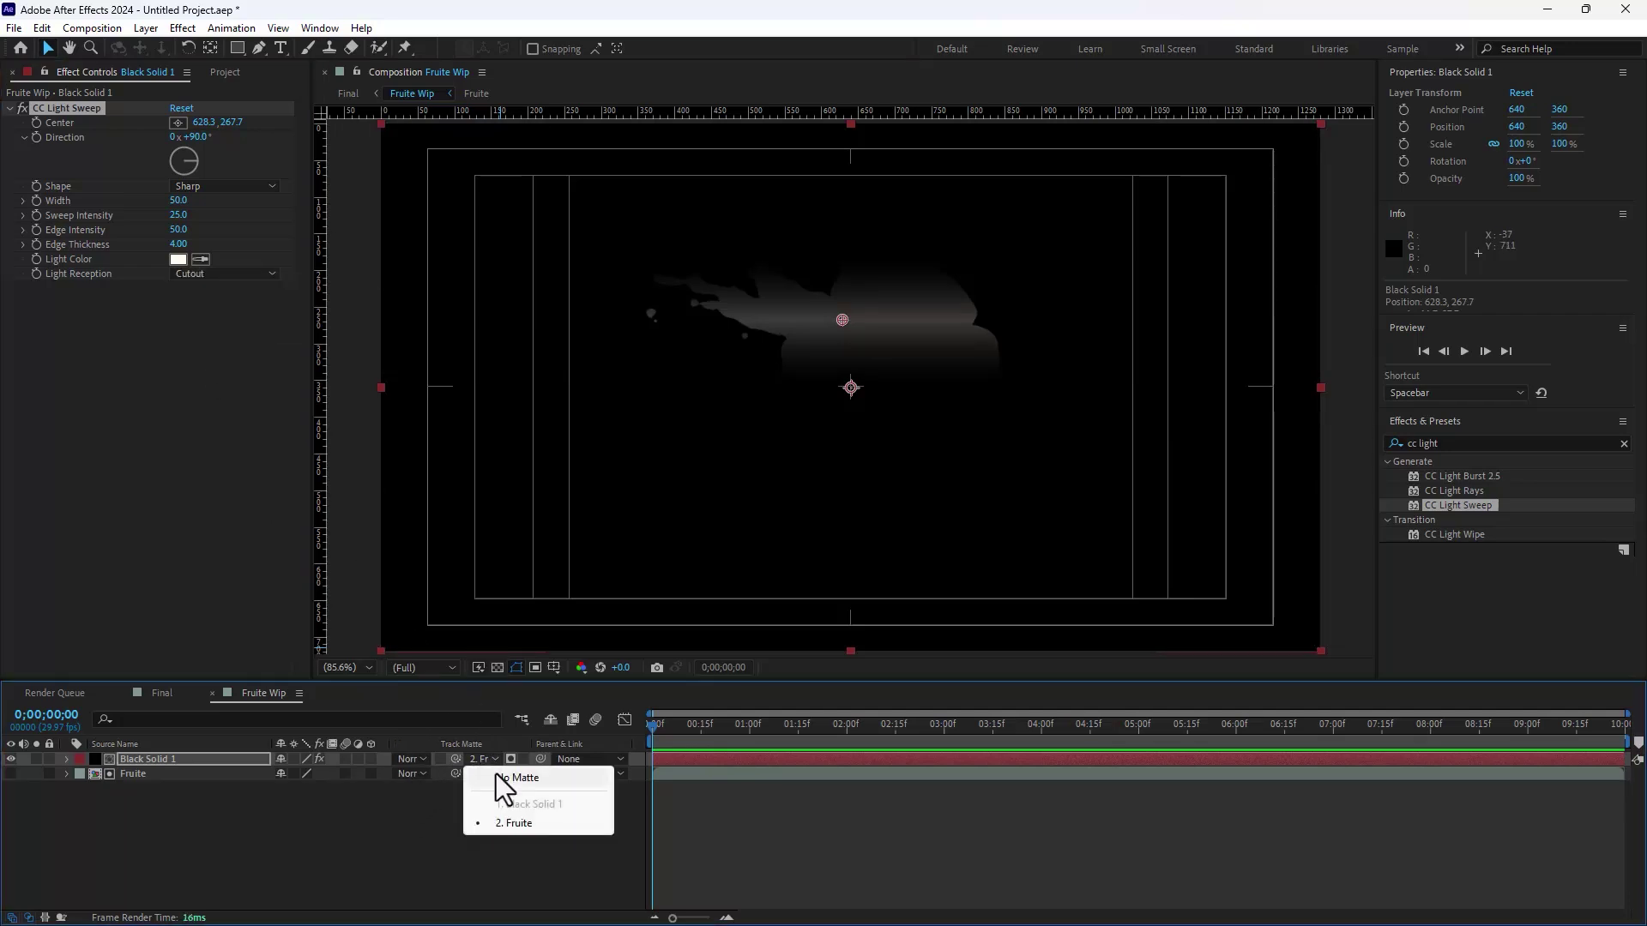
click(496, 774)
click(10, 774)
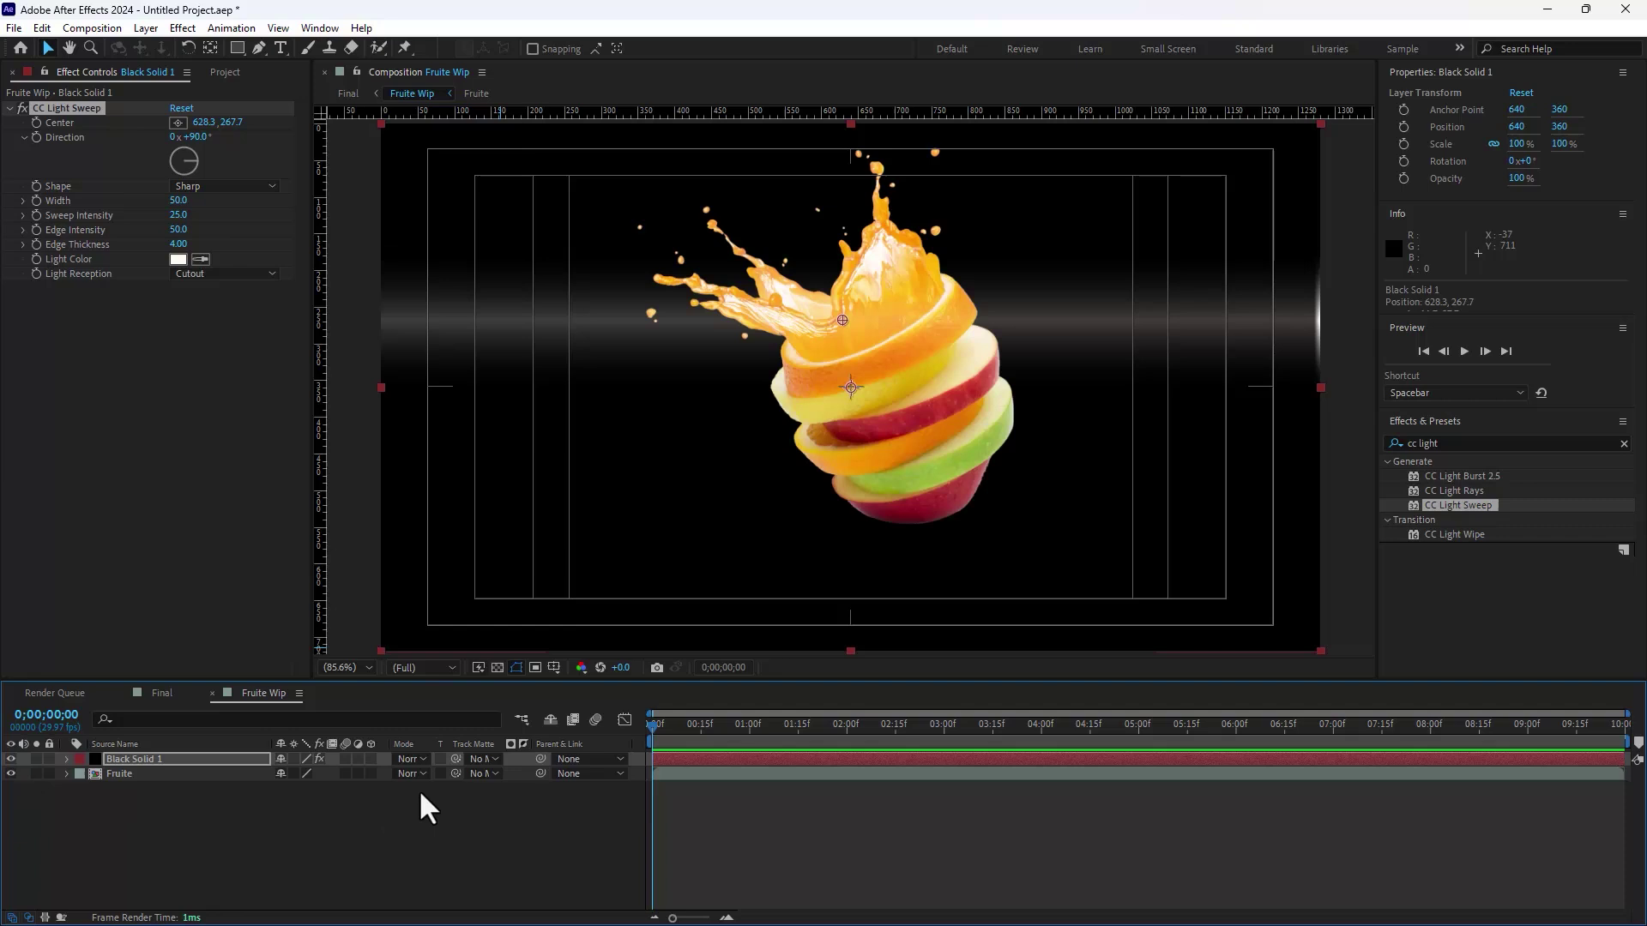
click(486, 774)
click(508, 818)
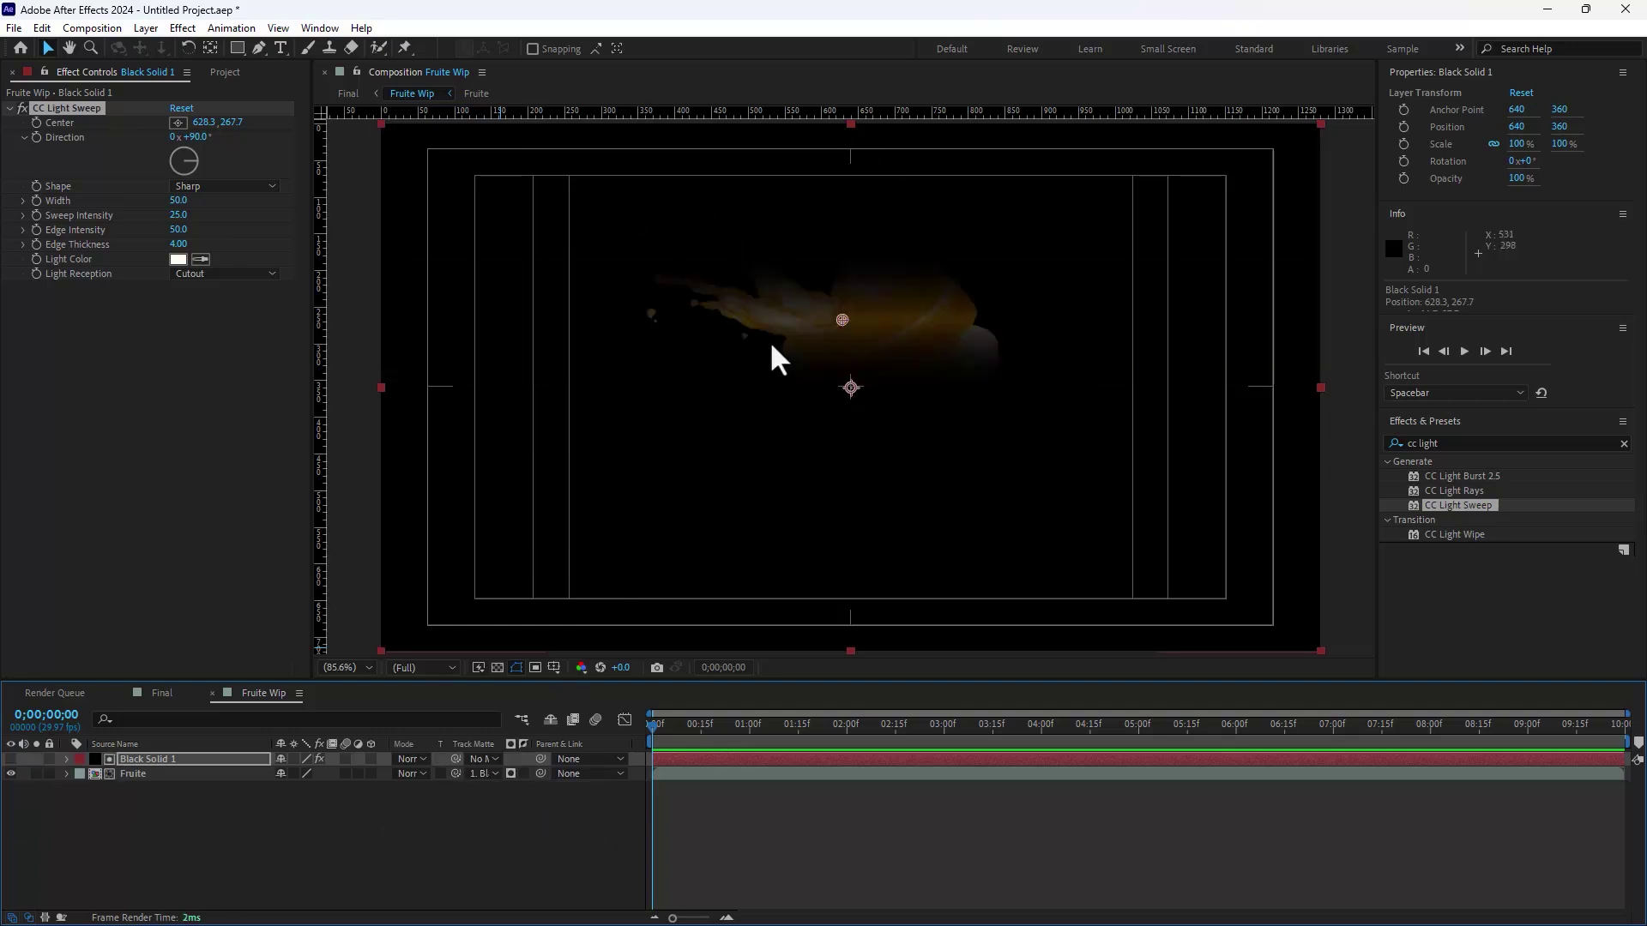
Step: Move the sweep center to about 638, 717 and keyframe Center and Direction at 1 second
drag(837, 316, 858, 585)
drag(853, 650, 845, 646)
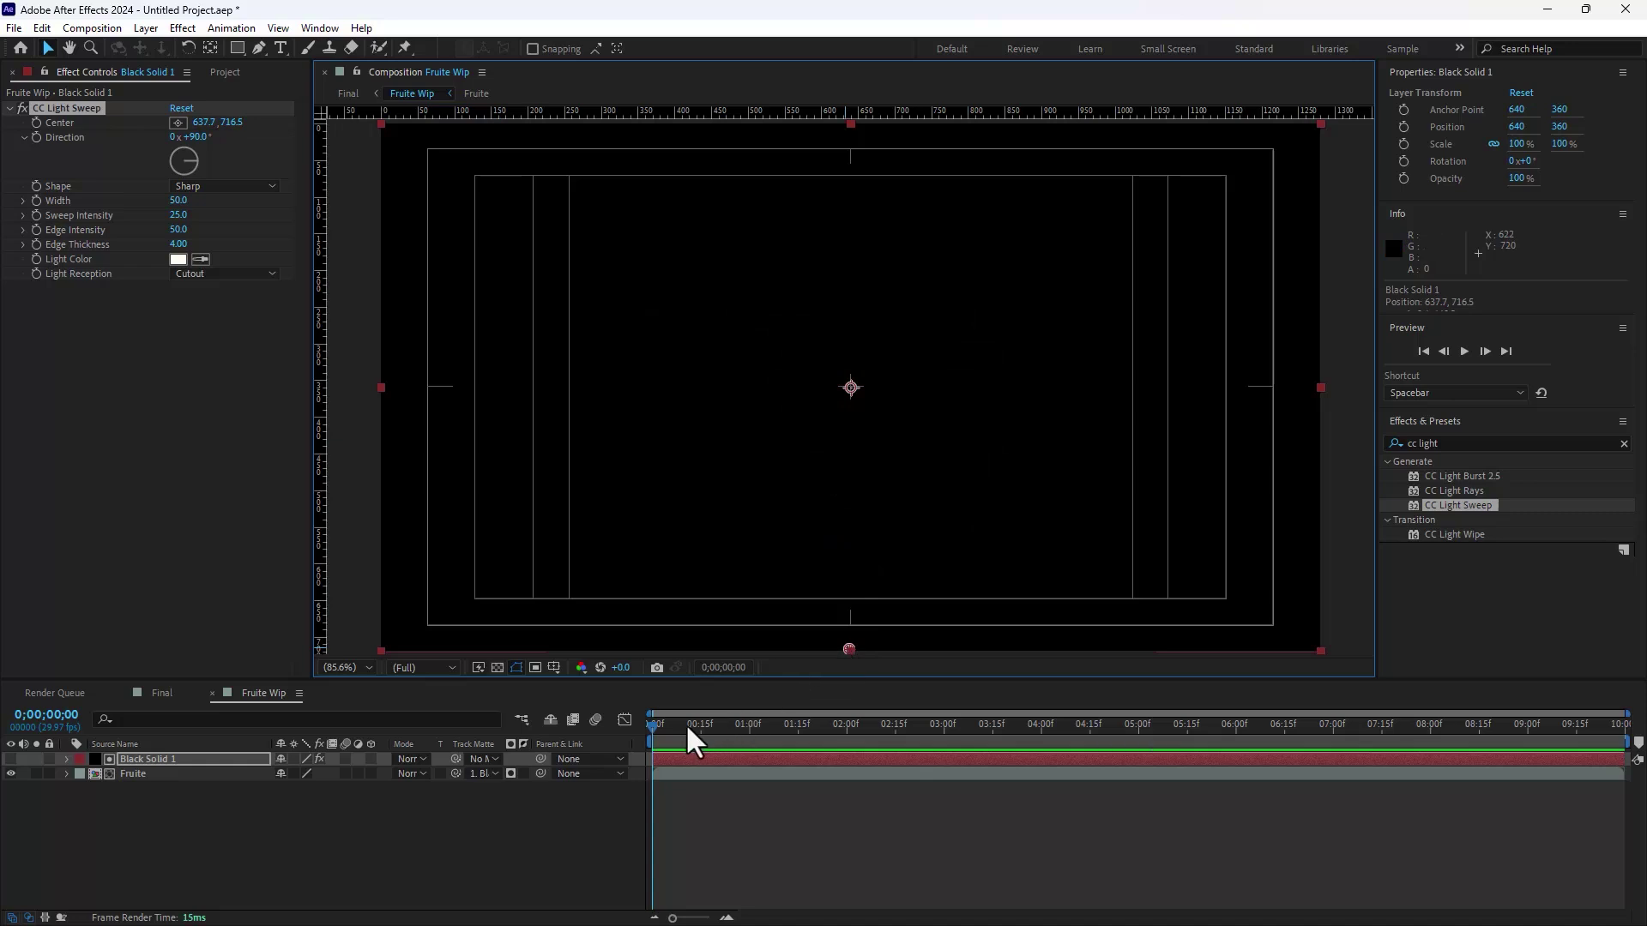
click(747, 727)
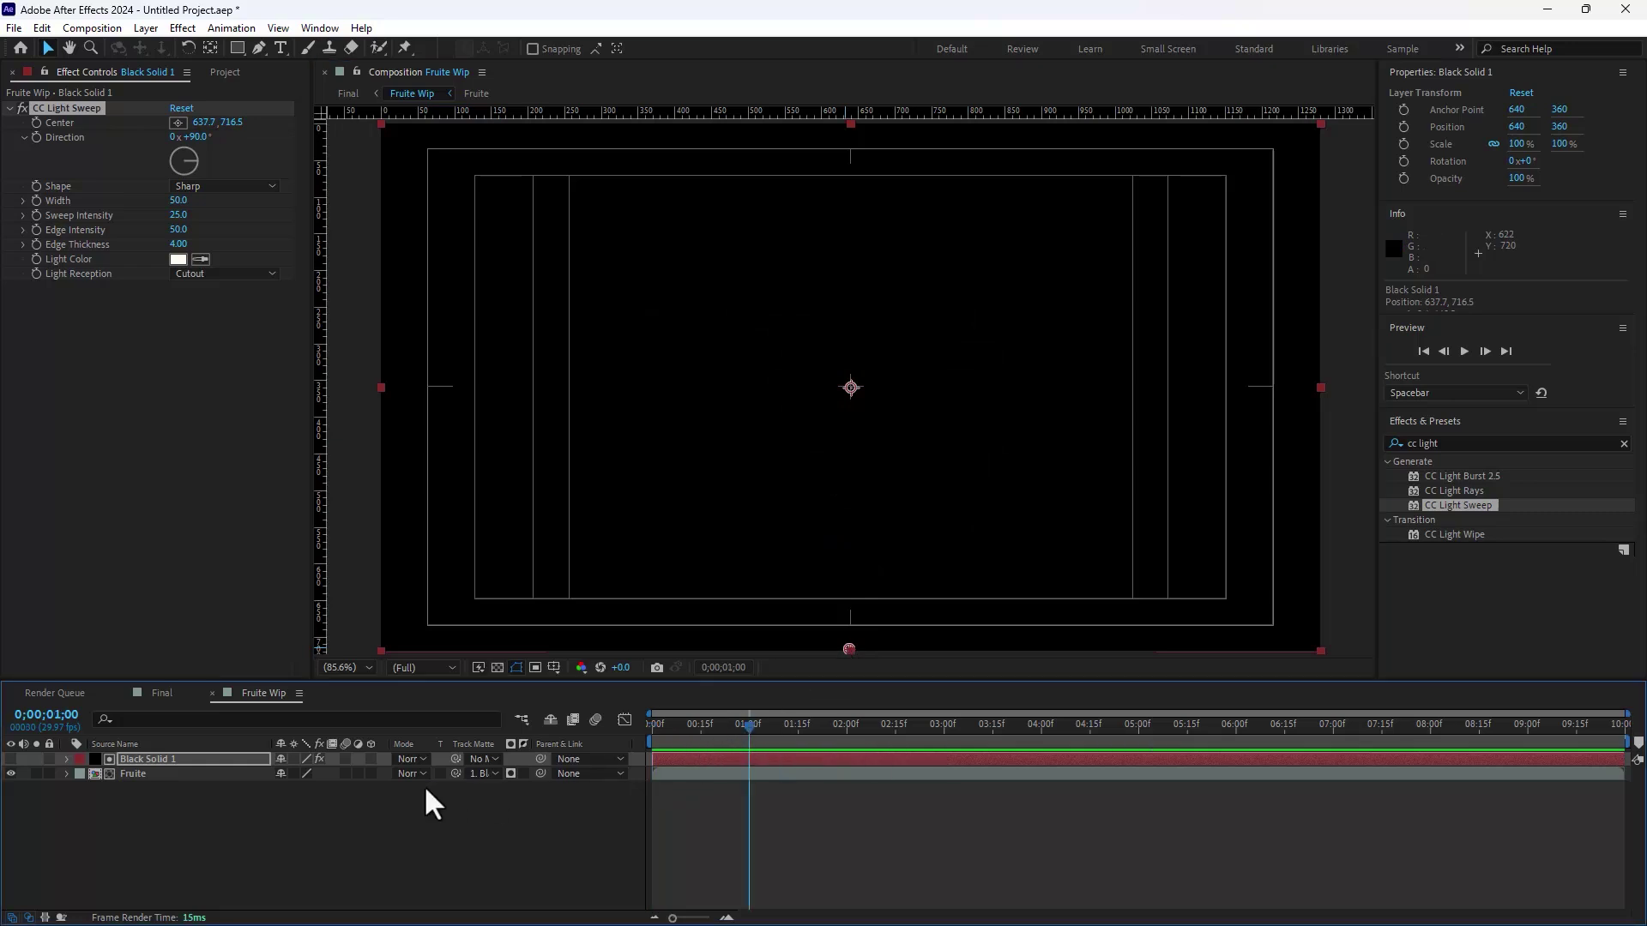
click(36, 123)
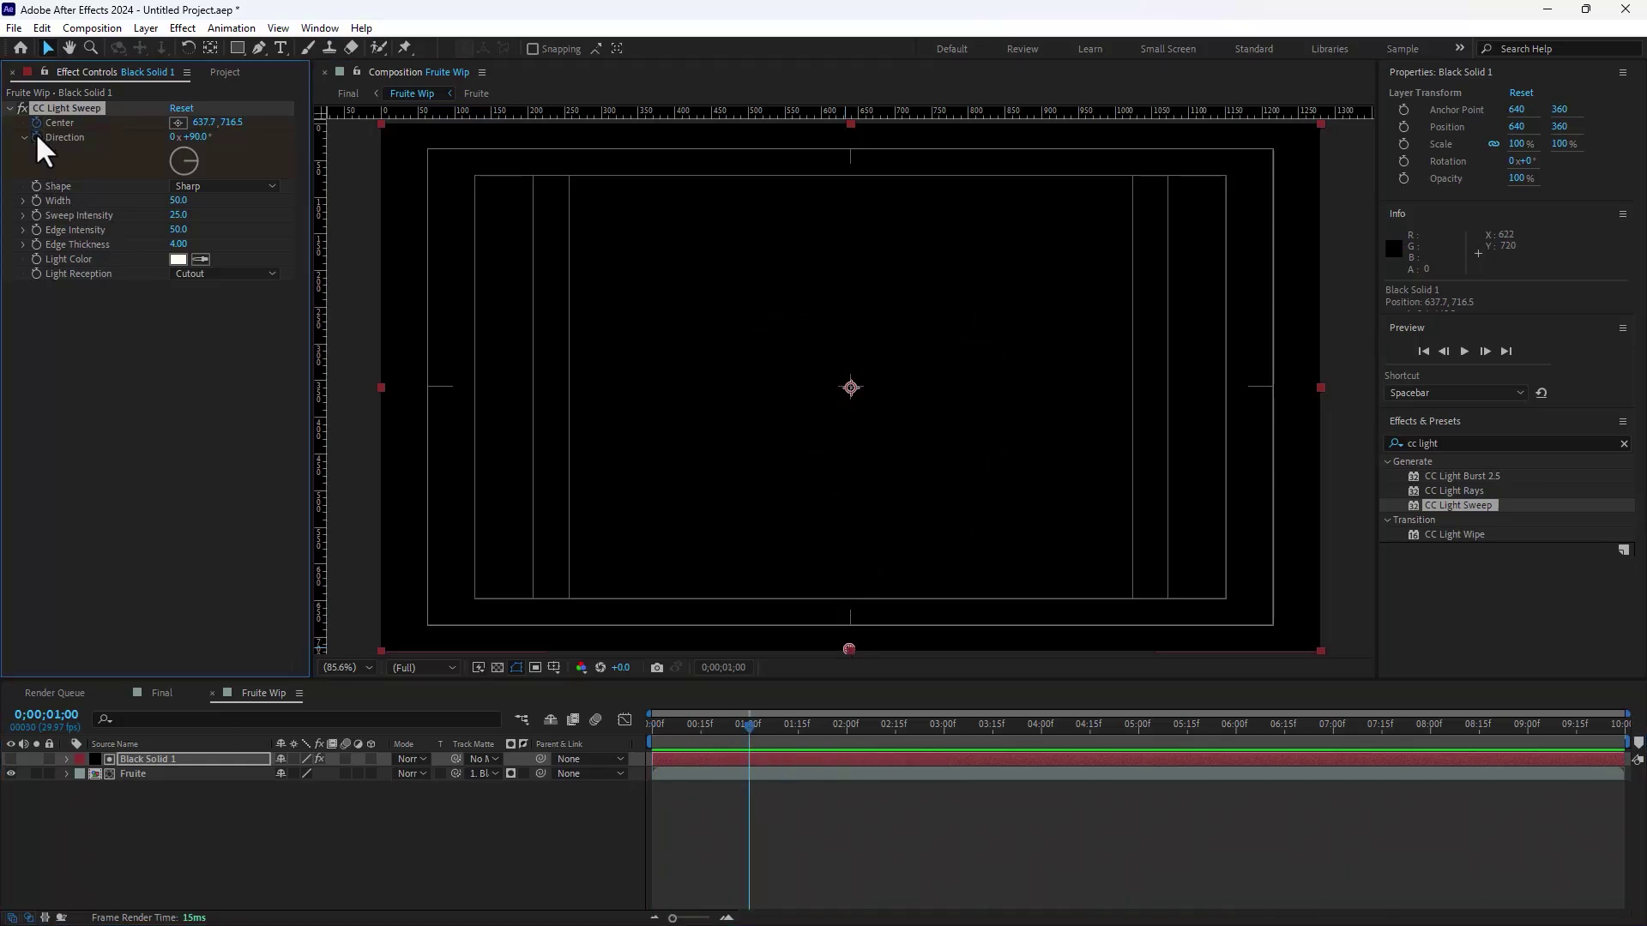
Step: At 5 seconds, move the sweep center to the frame's upper edge, about 638, -4, and scrub through the animation
click(1137, 726)
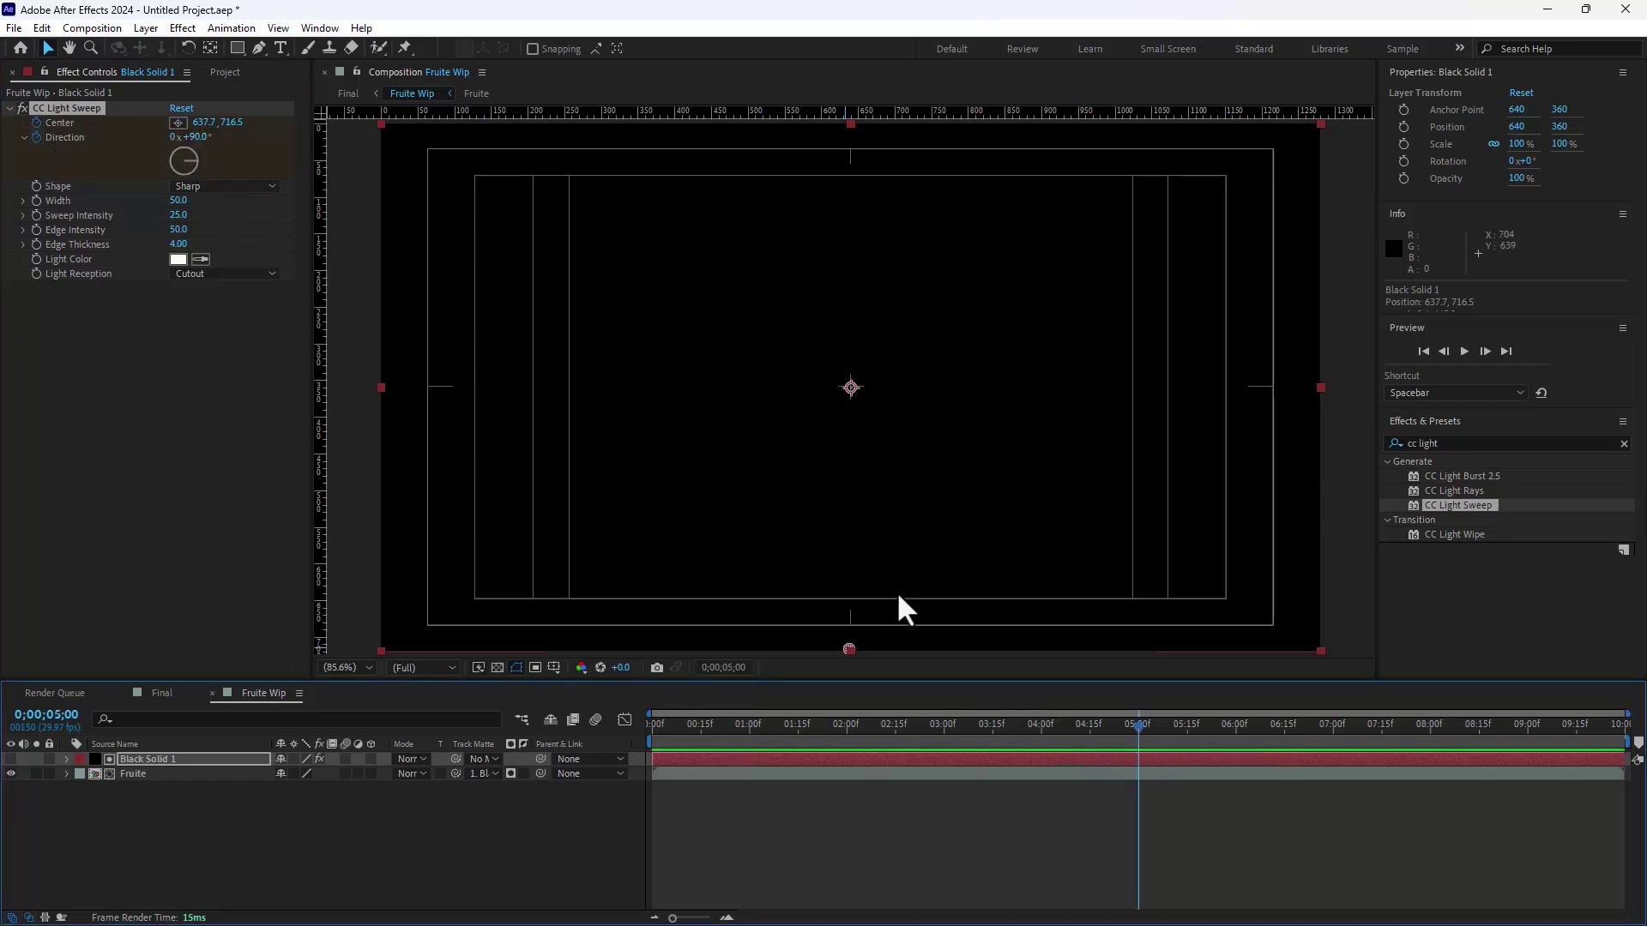
drag(848, 648, 838, 137)
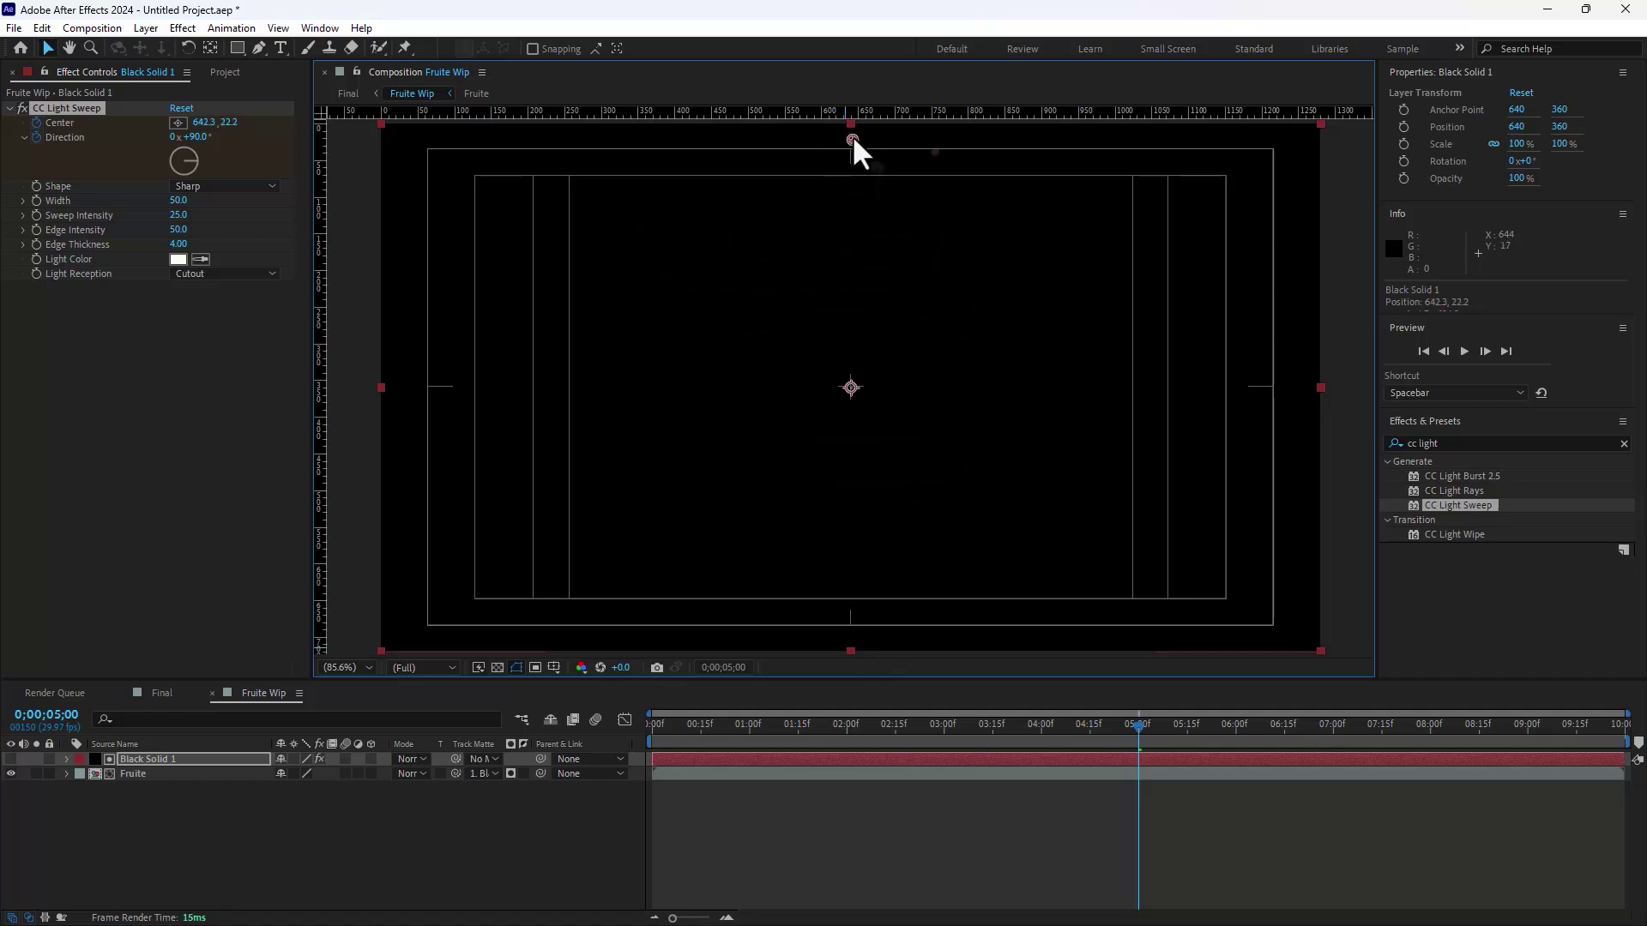
drag(855, 123, 850, 124)
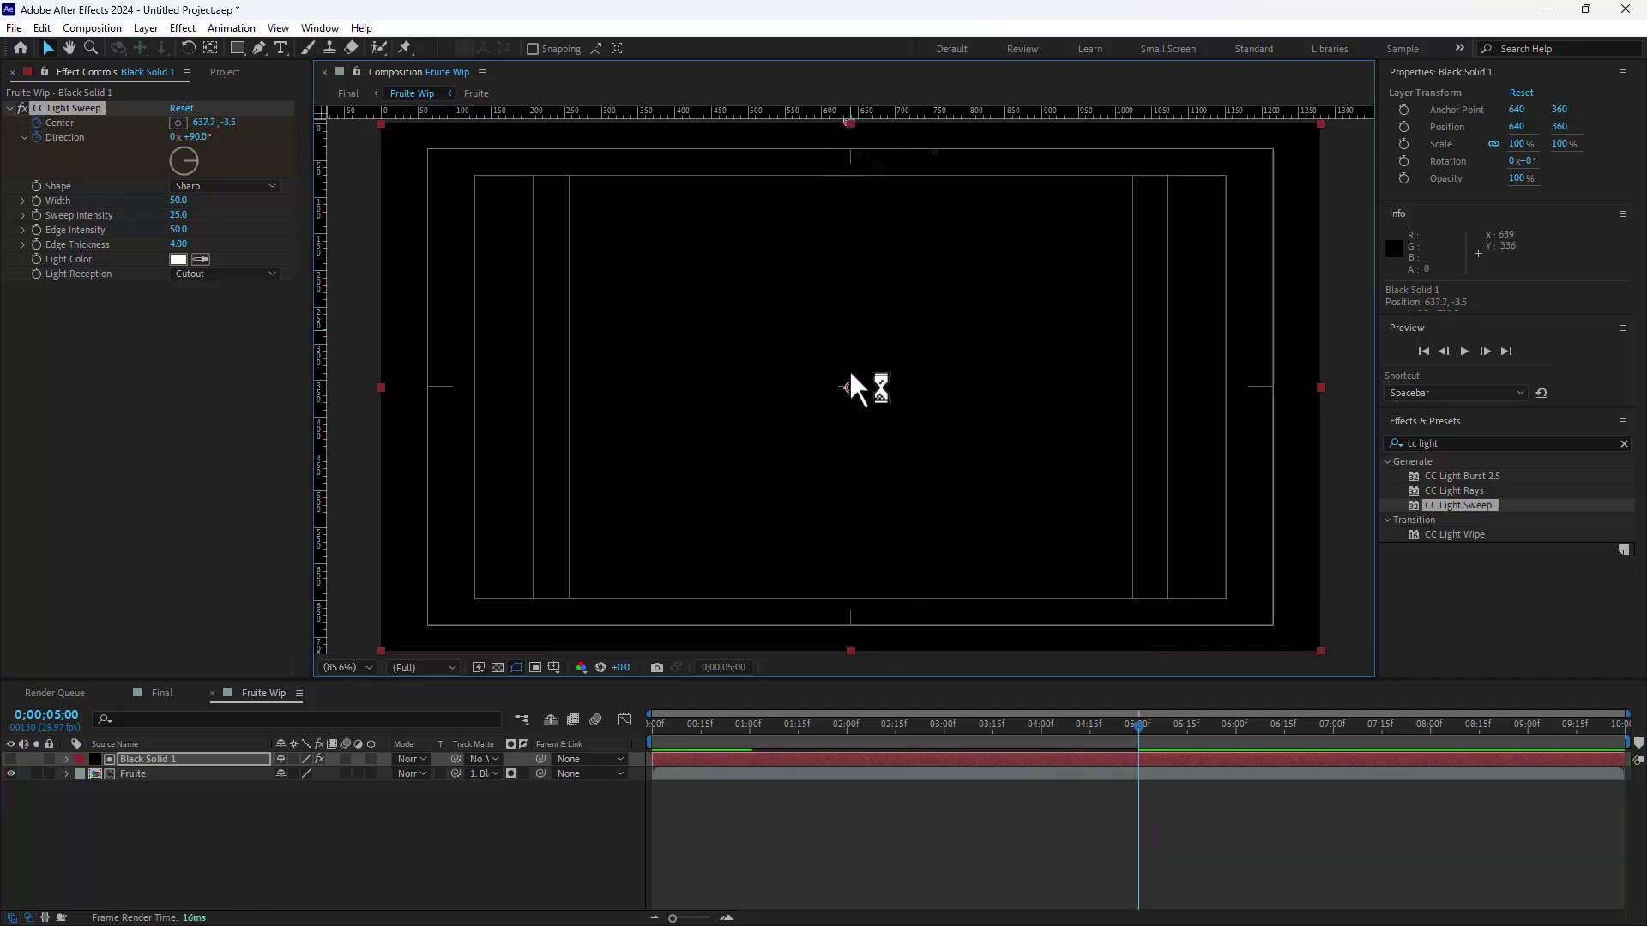
click(717, 725)
drag(723, 736, 989, 725)
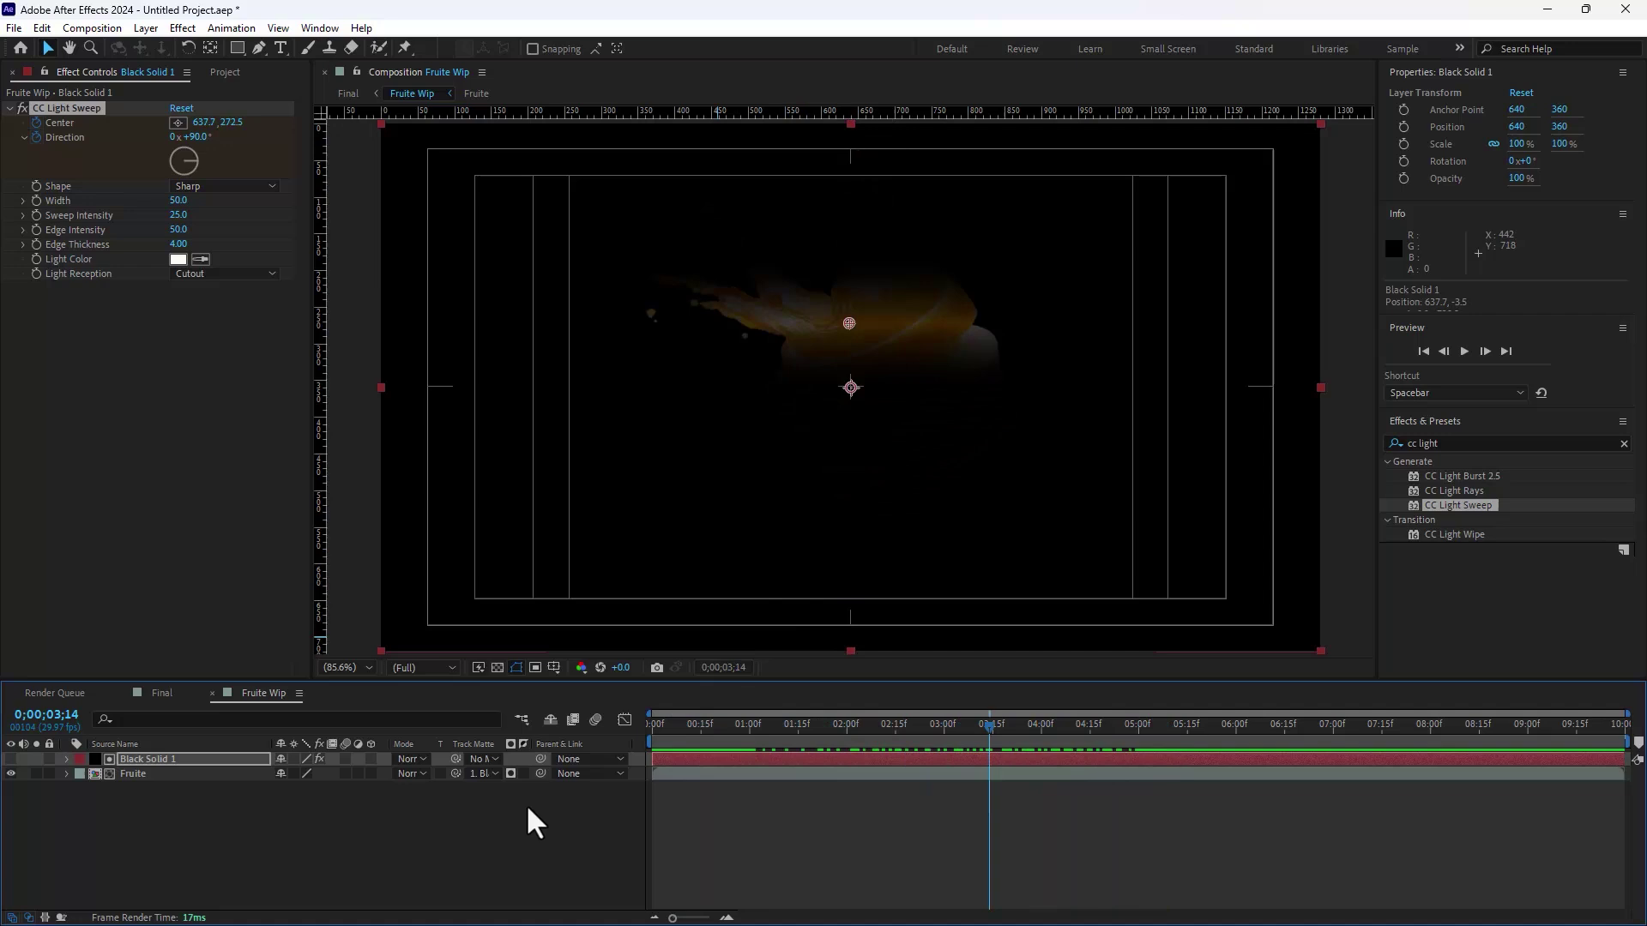
Step: Open the Fruite linear Wip composition from Final and apply the Linear Wipe transition effect to its Fruite layer
click(159, 692)
double_click(155, 756)
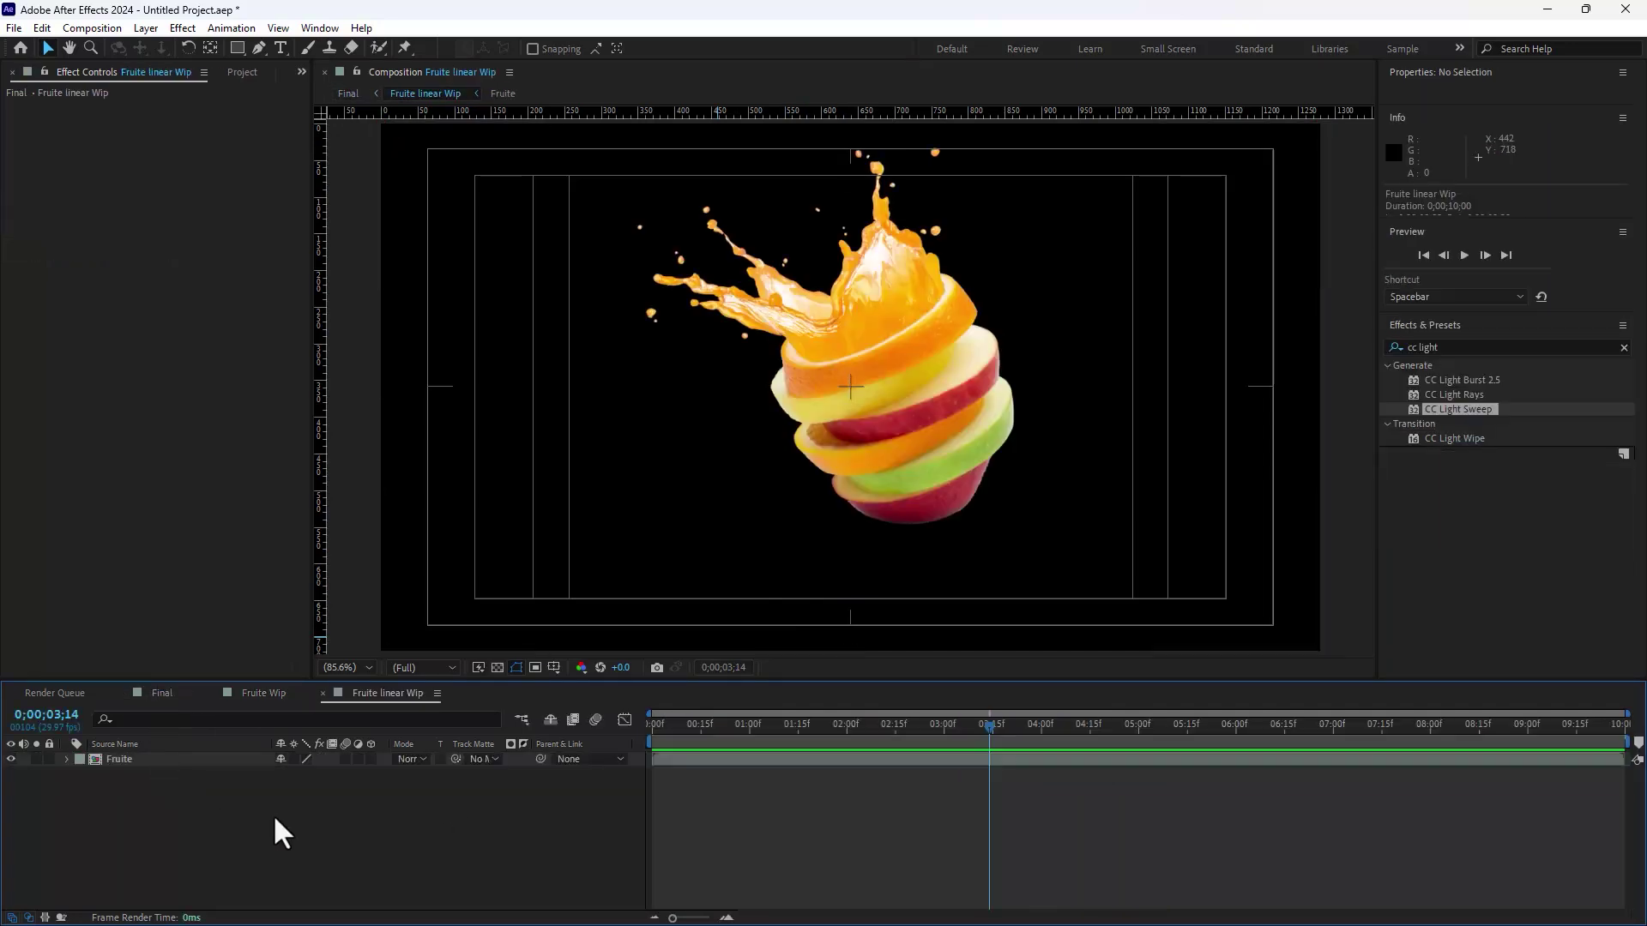
click(1473, 443)
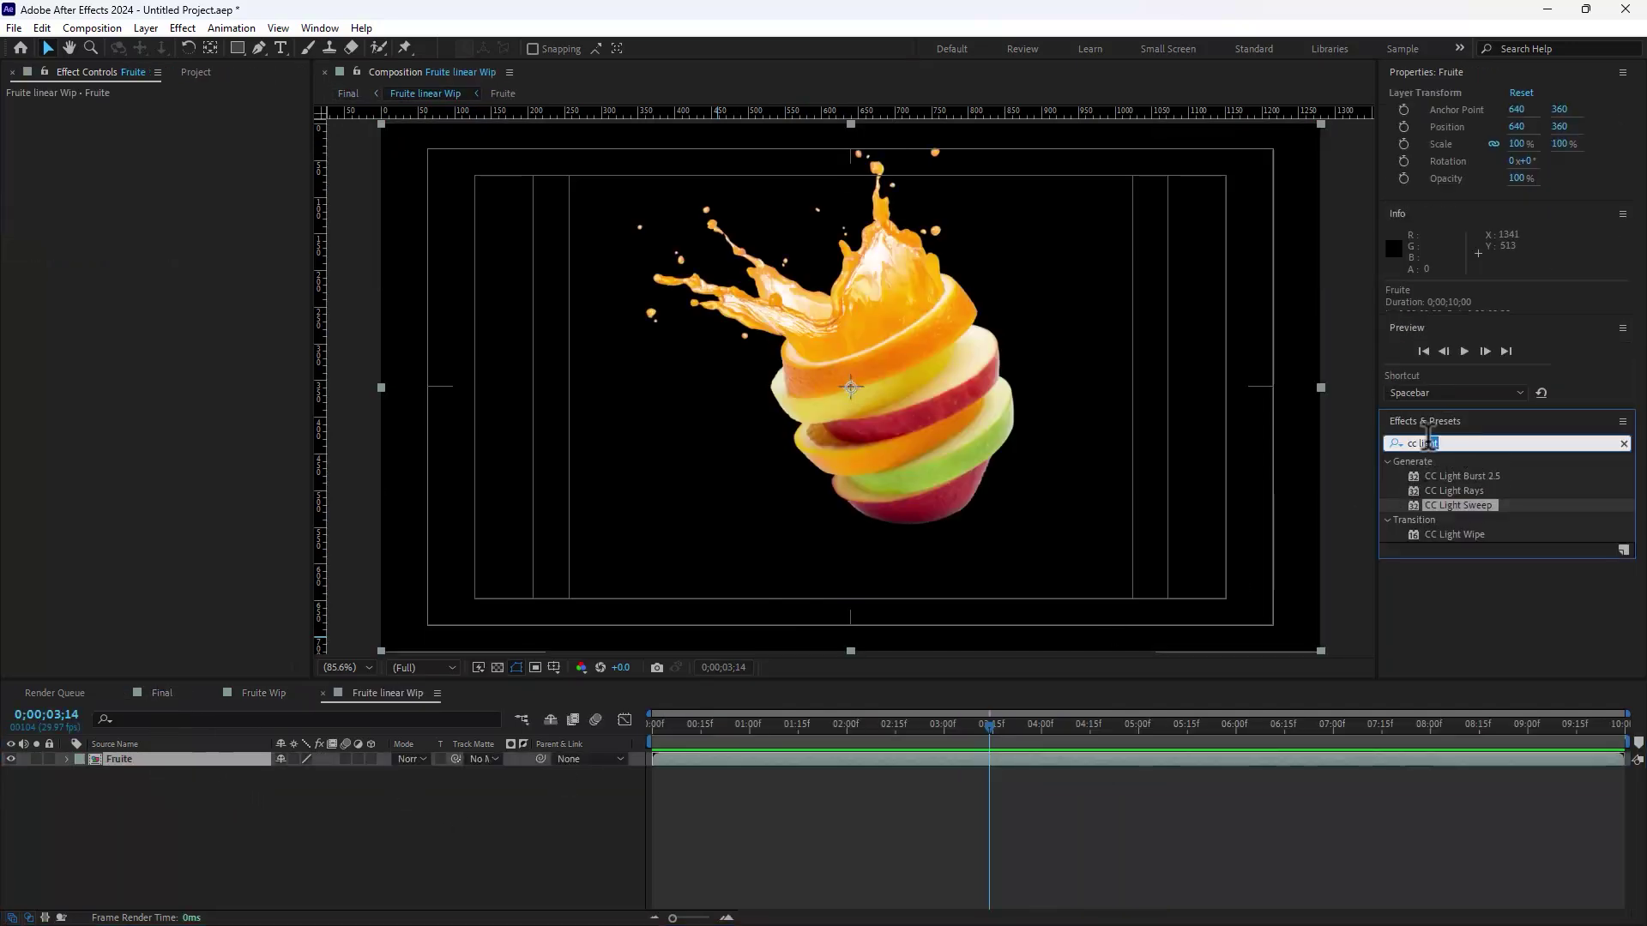
text(linear)
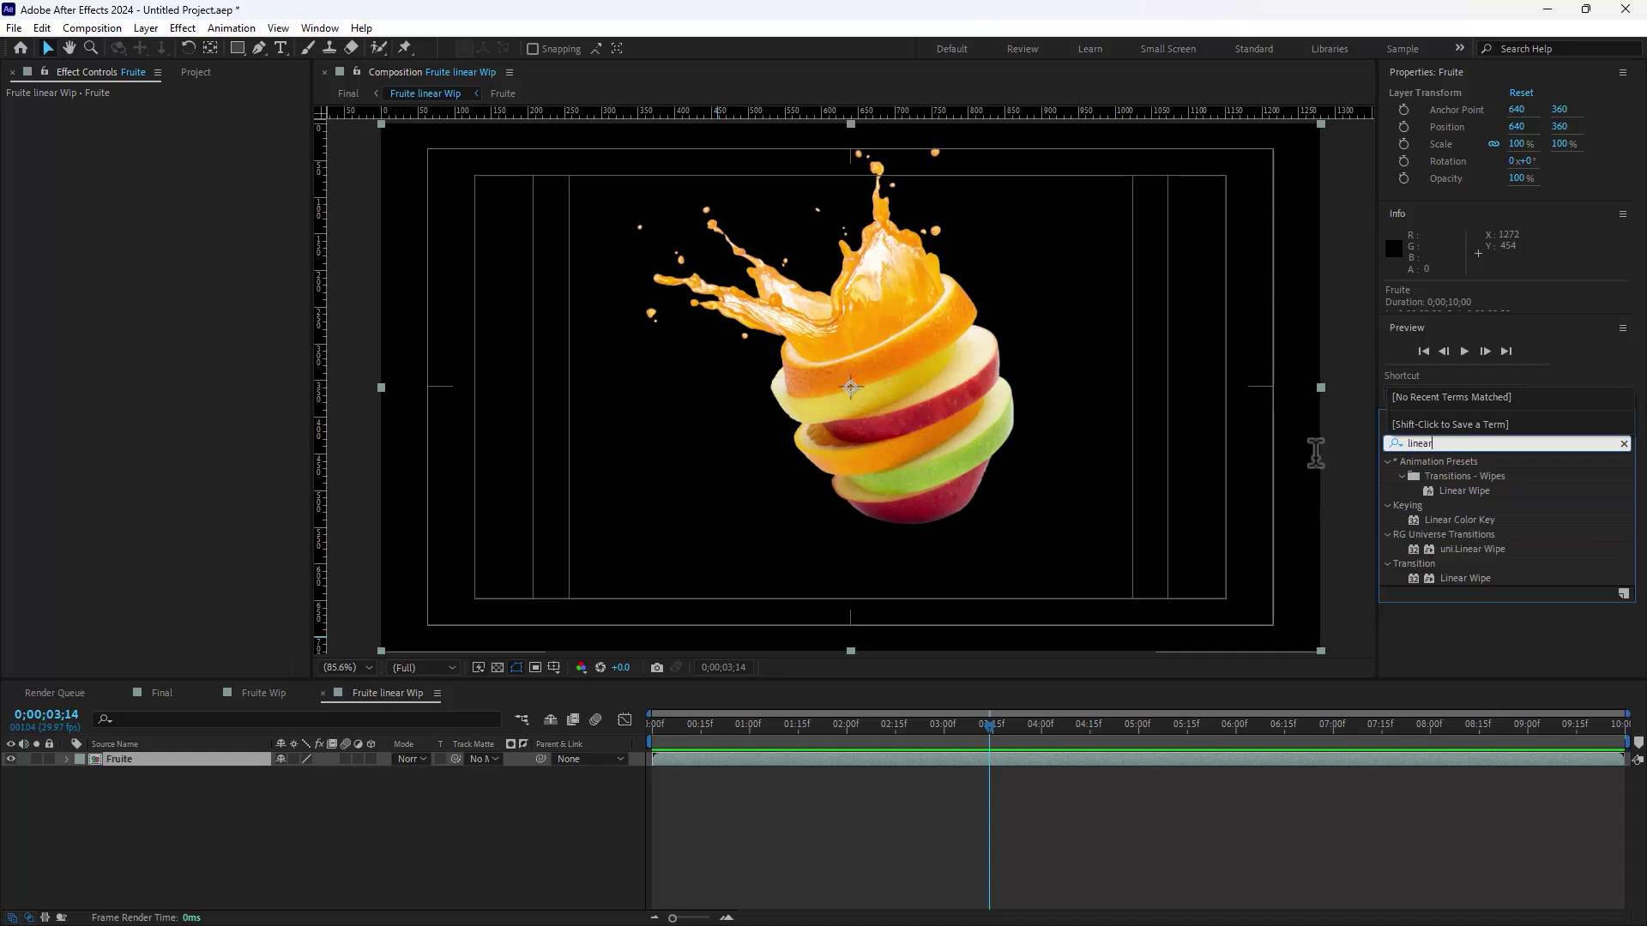
drag(1431, 577, 868, 523)
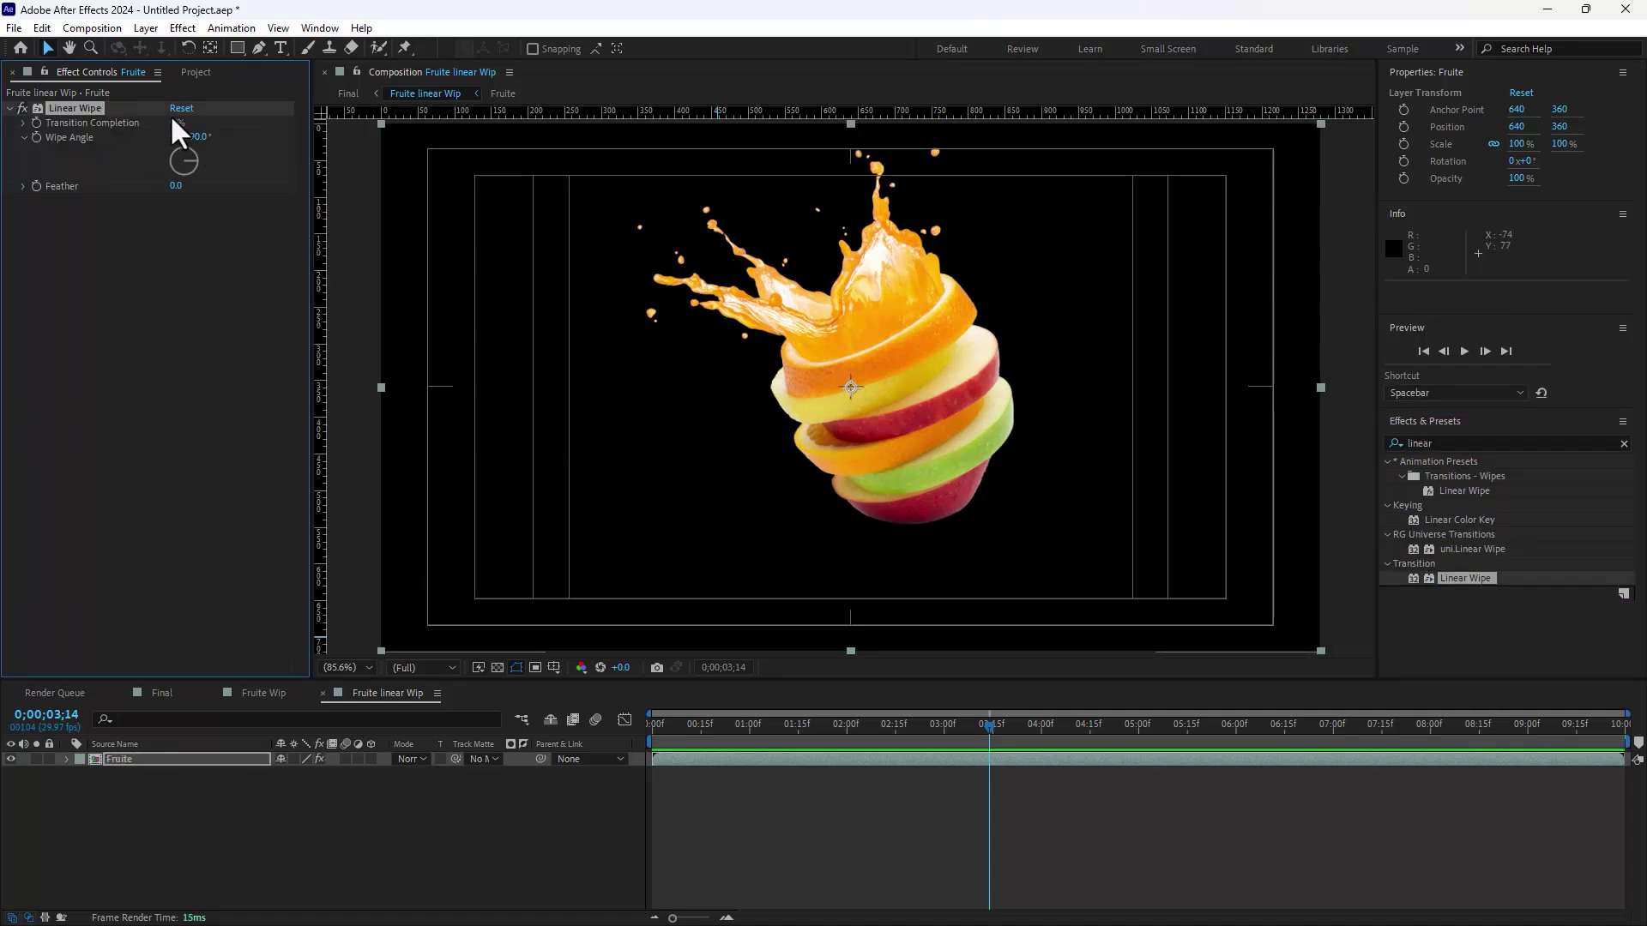
Step: Set the wipe angle to 0° and feather to 92, and keyframe Transition Completion at 0% at 1 second
mouse_move(174, 123)
mouse_down()
mouse_move(230, 137)
mouse_move(197, 136)
mouse_move(196, 184)
mouse_move(212, 171)
mouse_move(143, 131)
mouse_up()
click(747, 728)
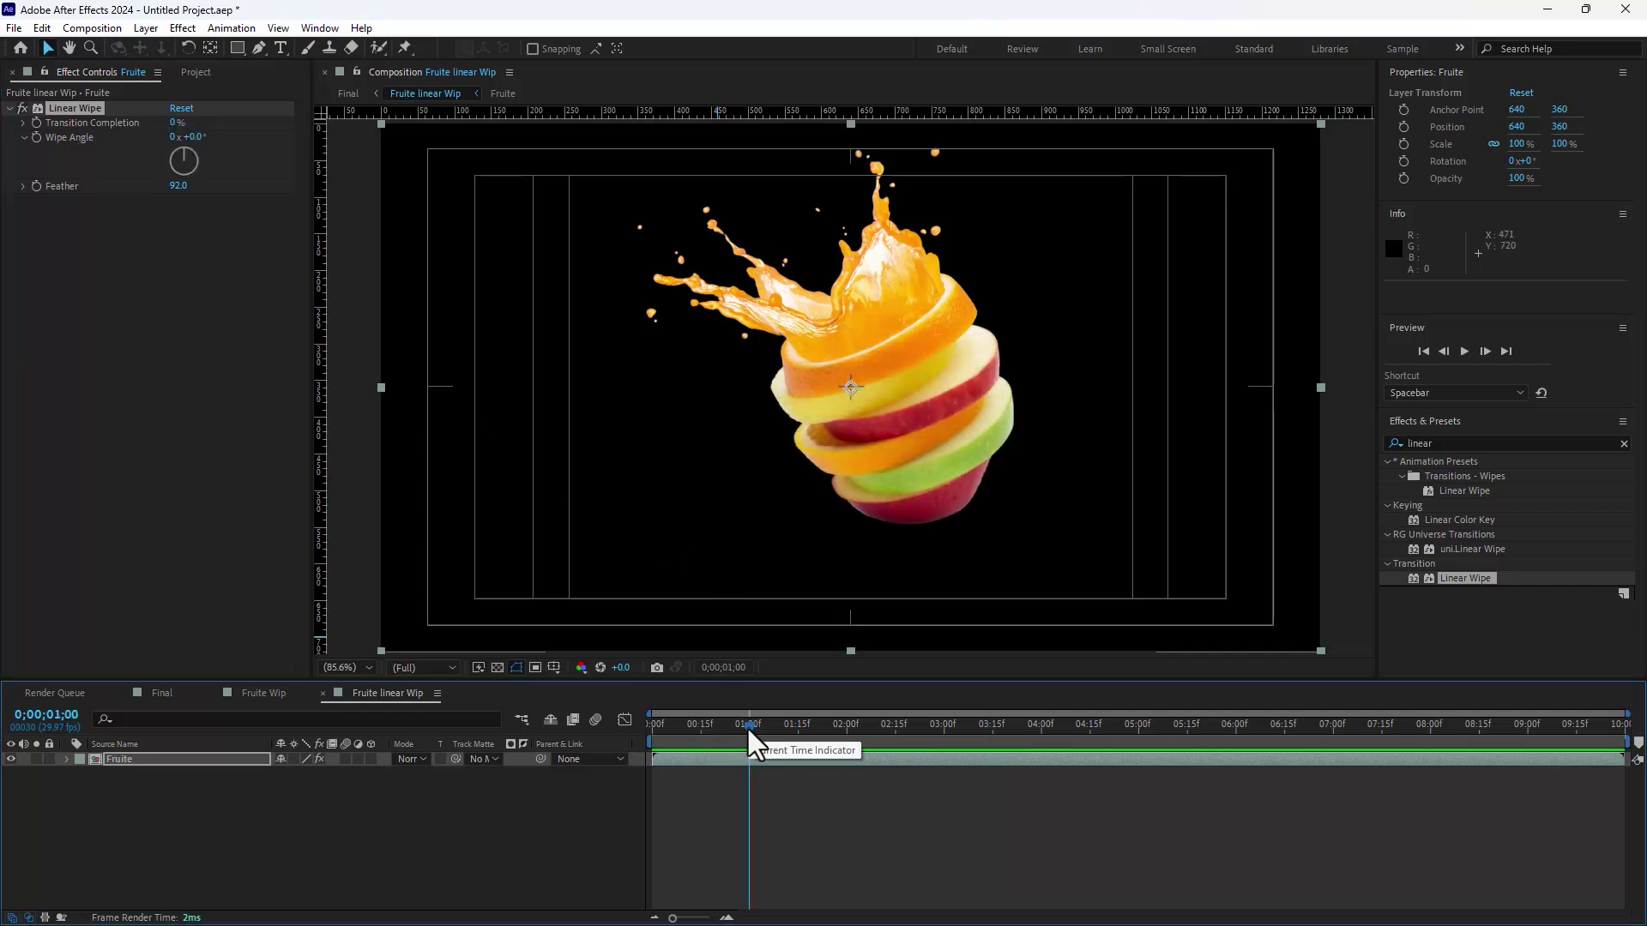
click(36, 123)
Step: Keyframe Transition Completion at 100% at 5 seconds, increase the wipe's feather, and scrub through the result
click(1139, 727)
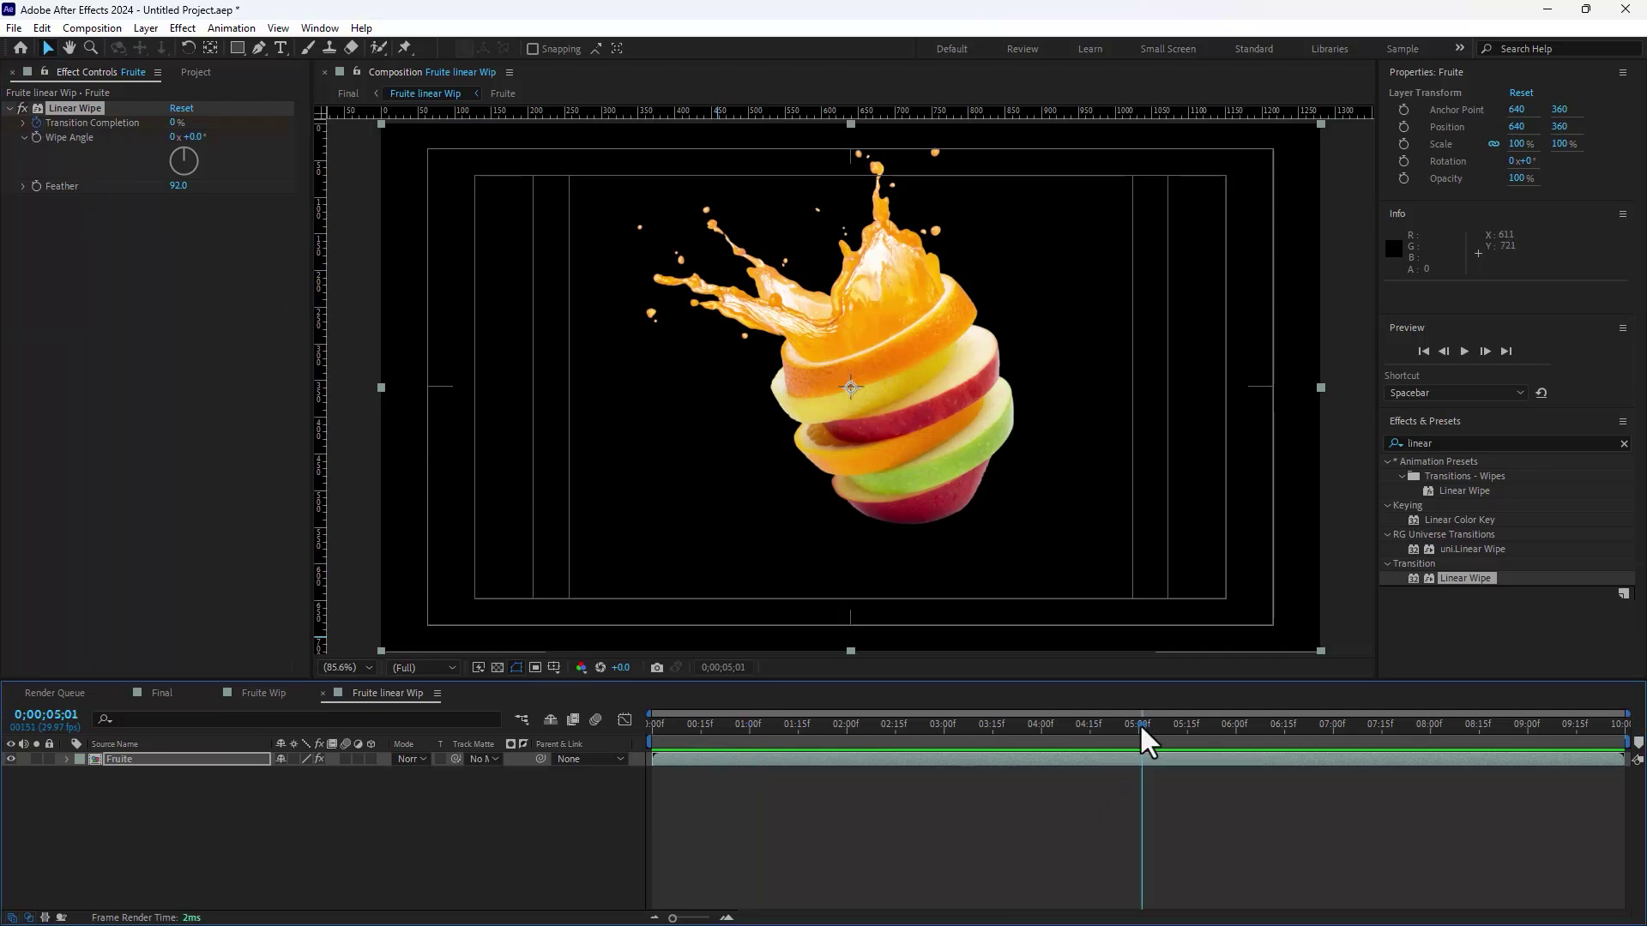
click(1137, 727)
drag(176, 123, 261, 126)
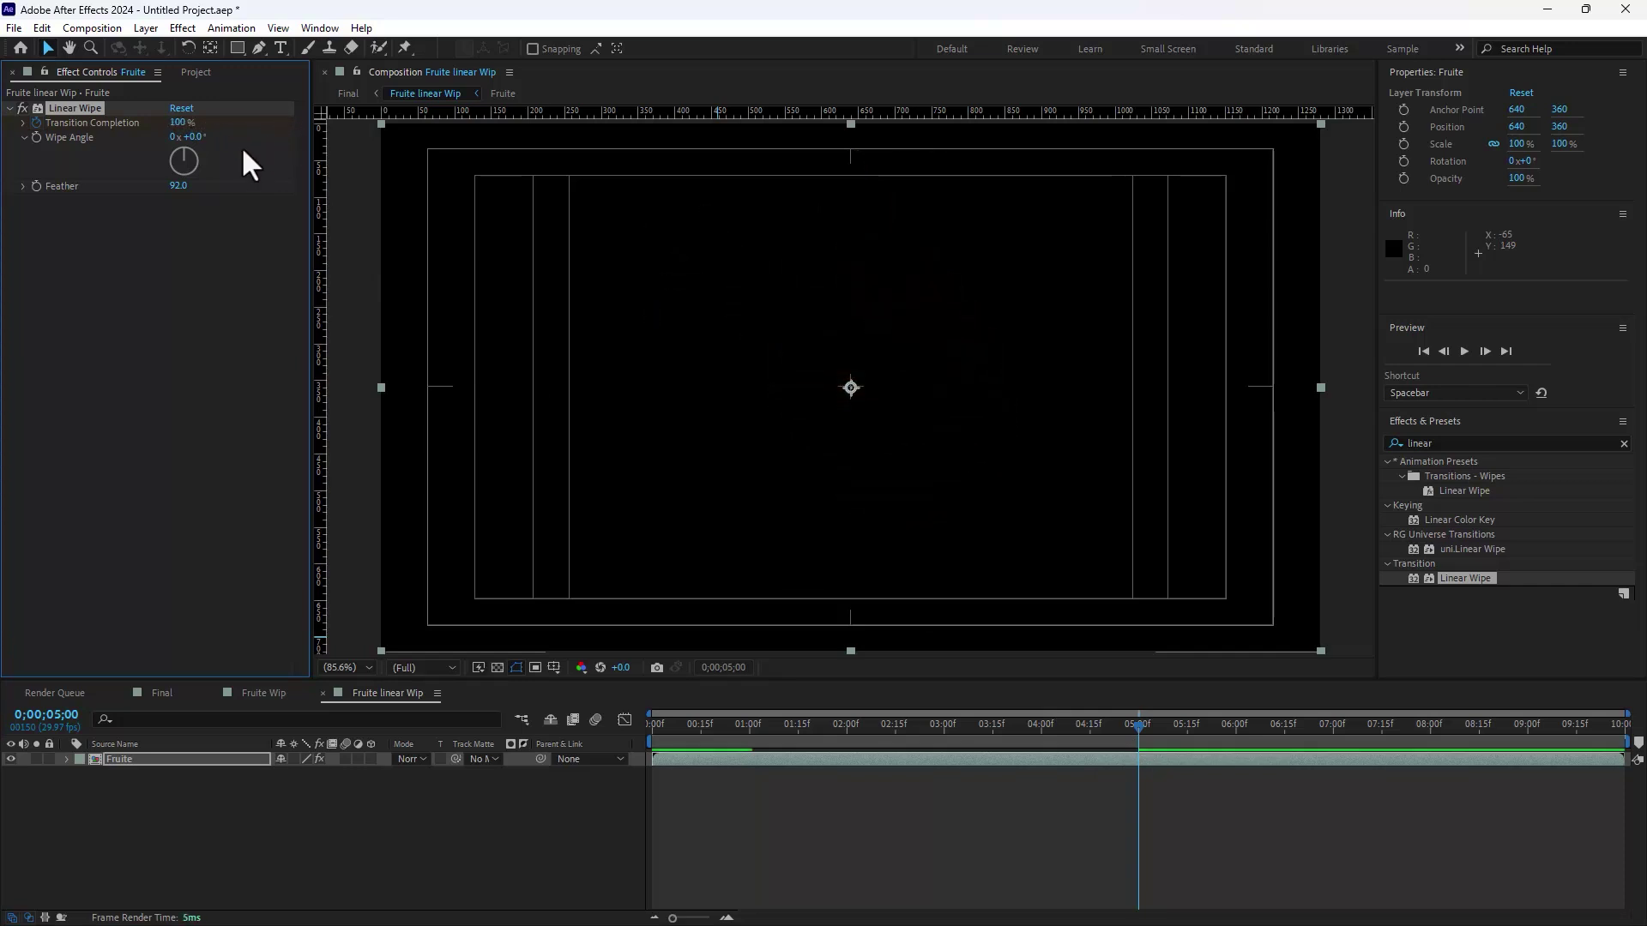
drag(181, 200, 222, 182)
drag(763, 725, 986, 734)
Step: Check the combined wipe in the Final composition by scrubbing the timeline and toggling the visibility of its two layers
click(156, 692)
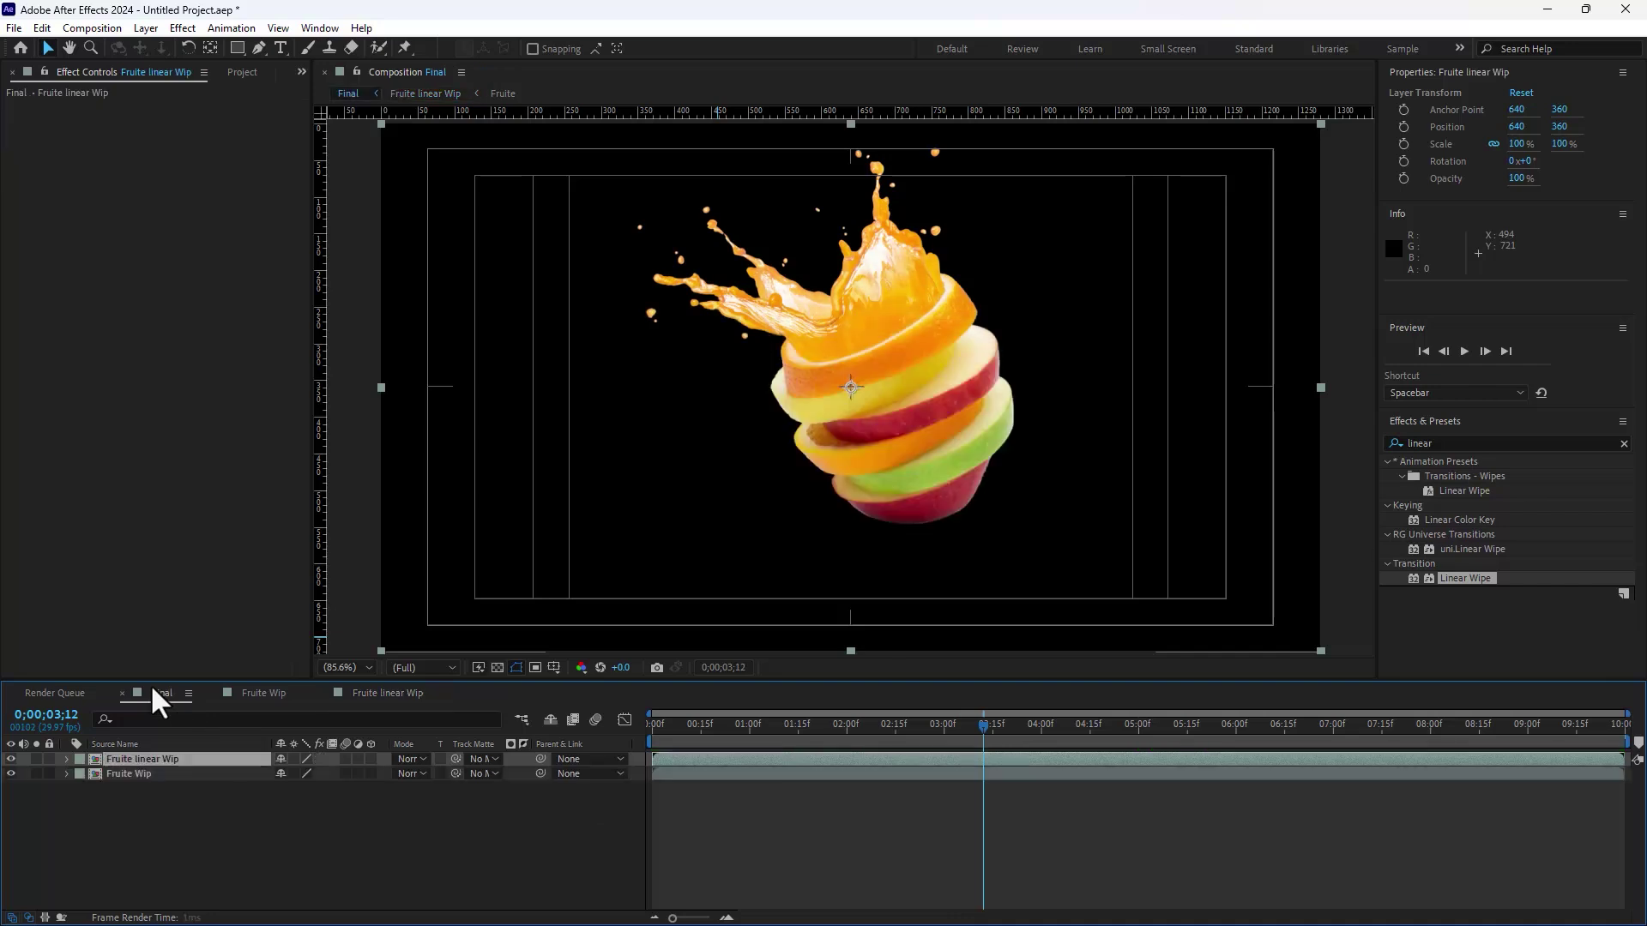
drag(776, 729, 980, 742)
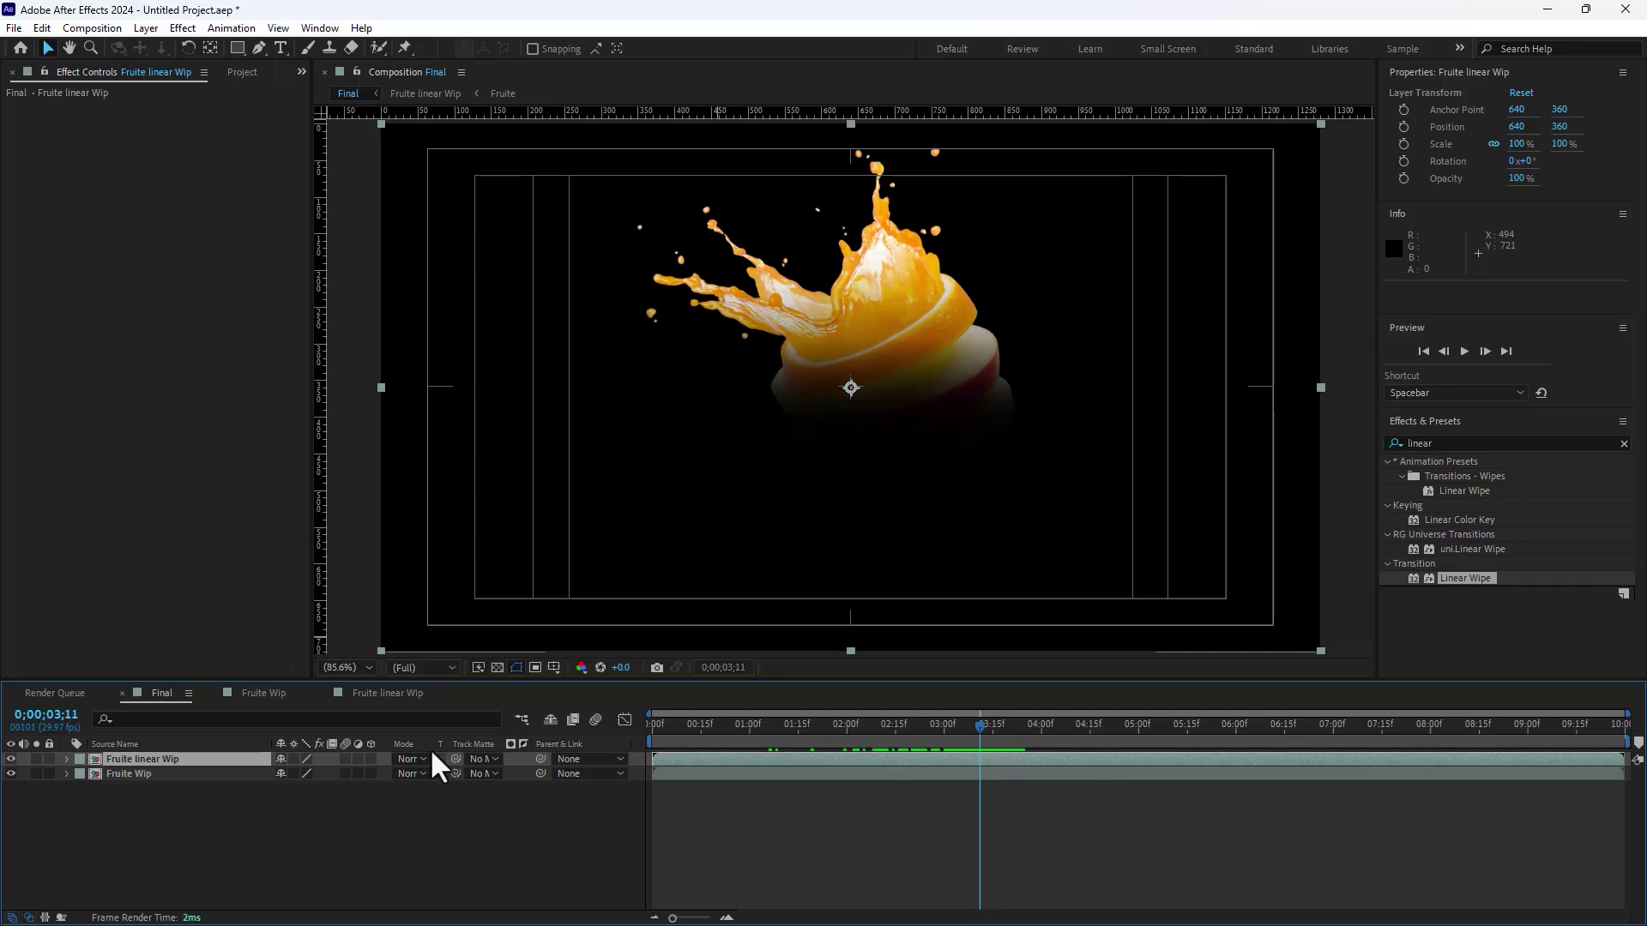
click(11, 758)
click(11, 758)
click(11, 773)
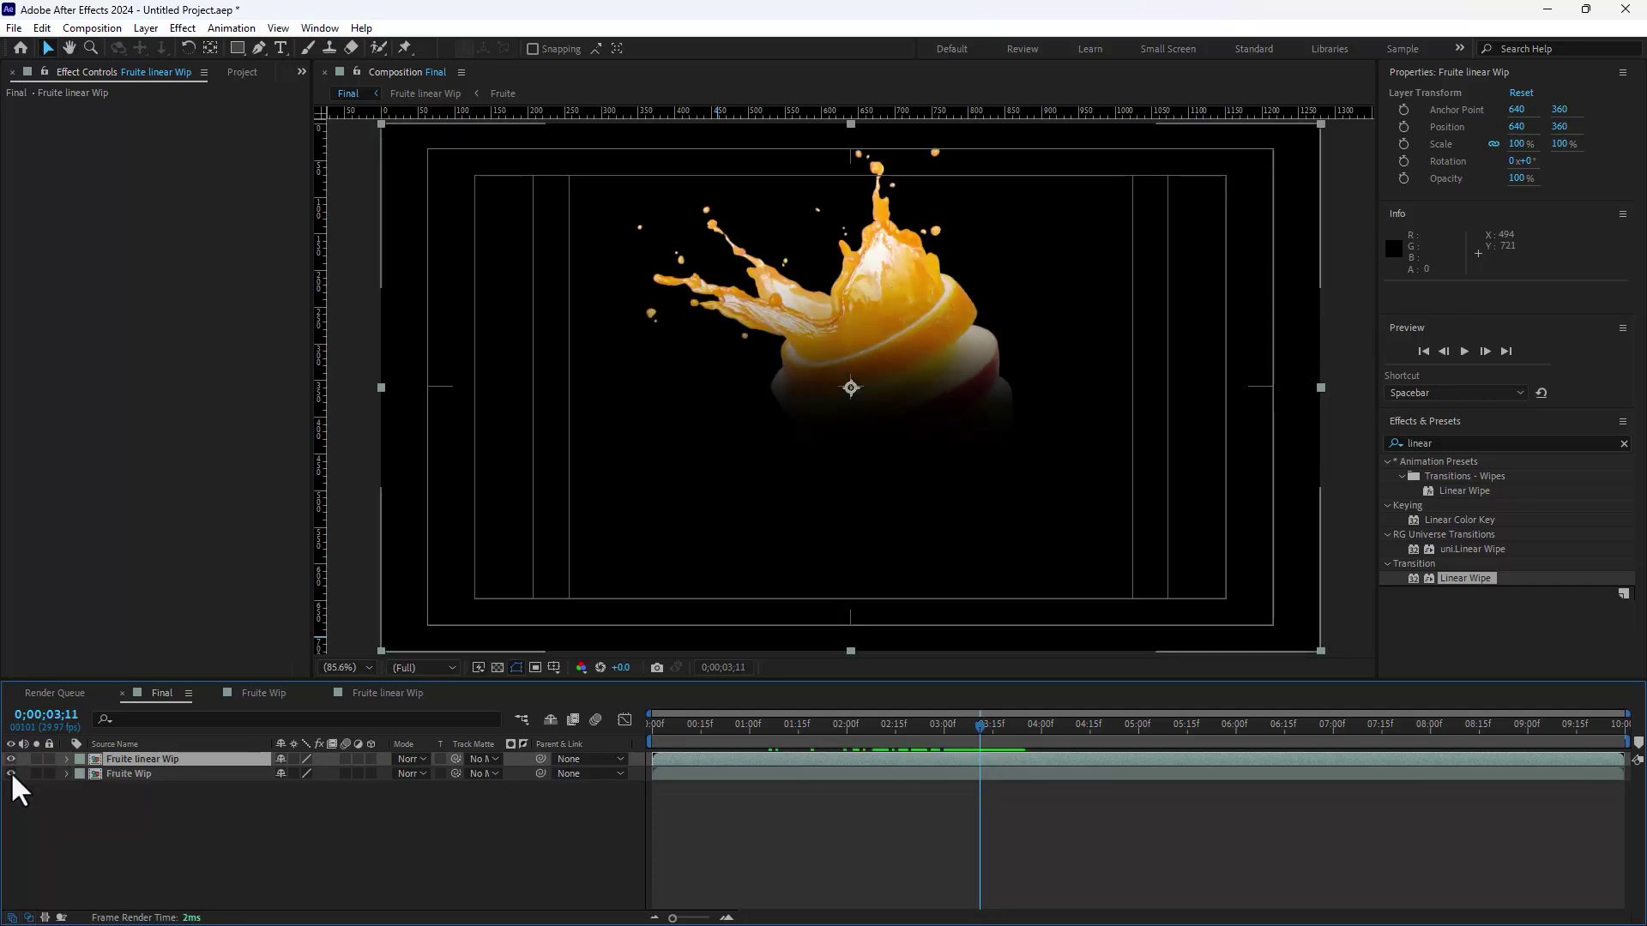
Step: Make the Fruite Wip layer in Final a 3D layer and save the project as Untitled Project.aep on the Desktop
click(142, 773)
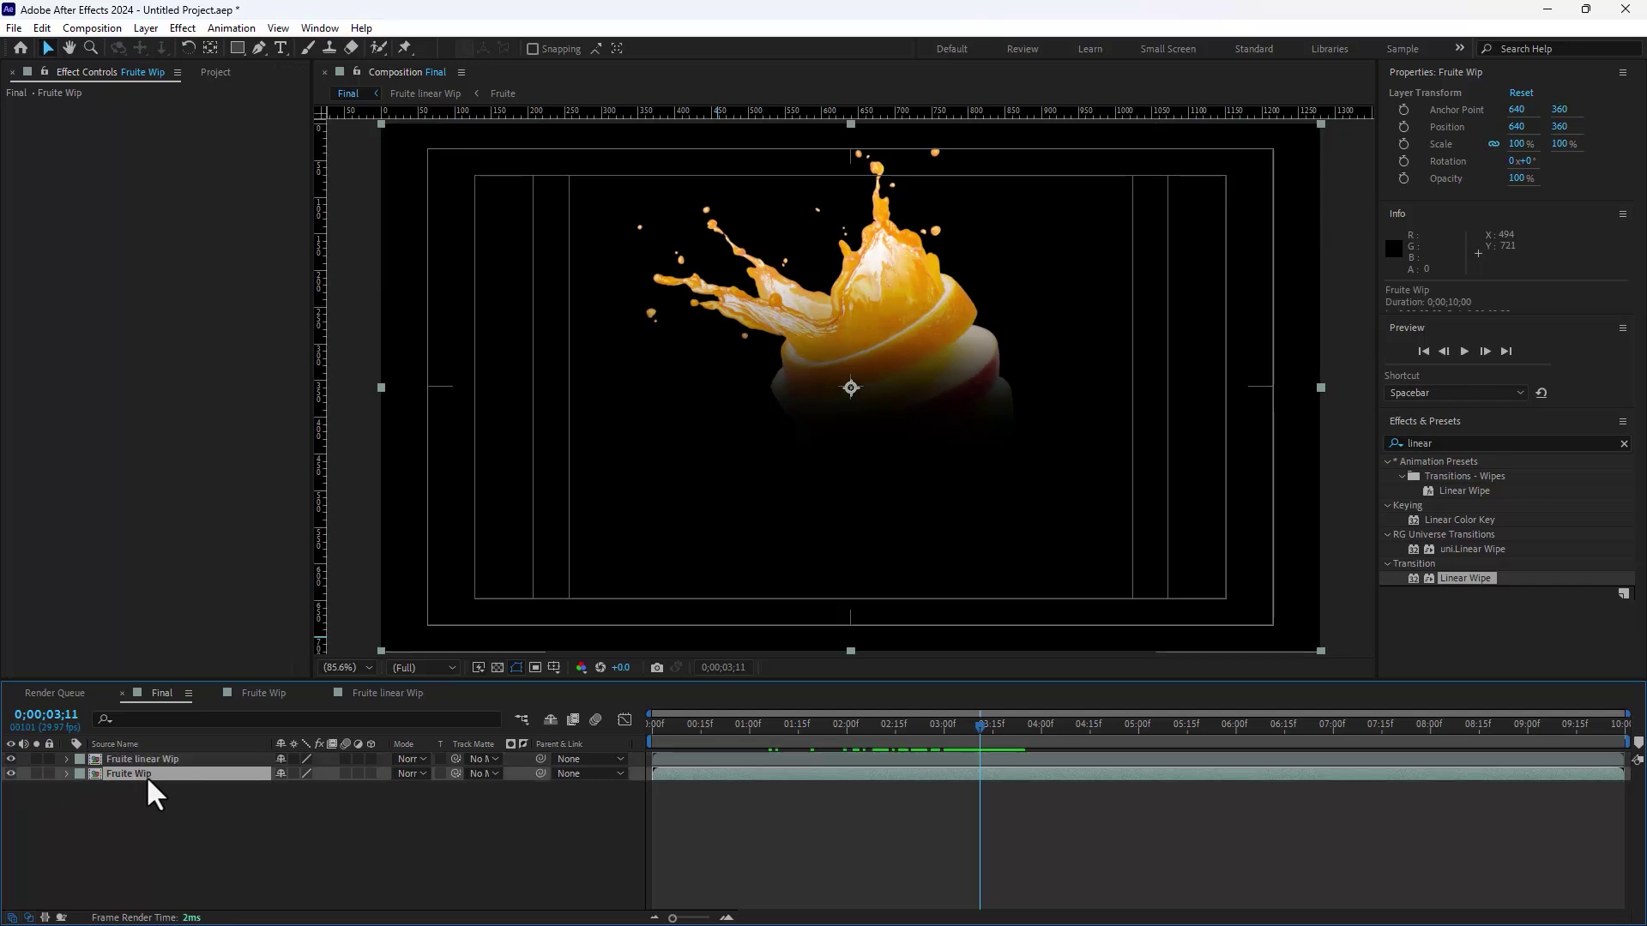
click(372, 775)
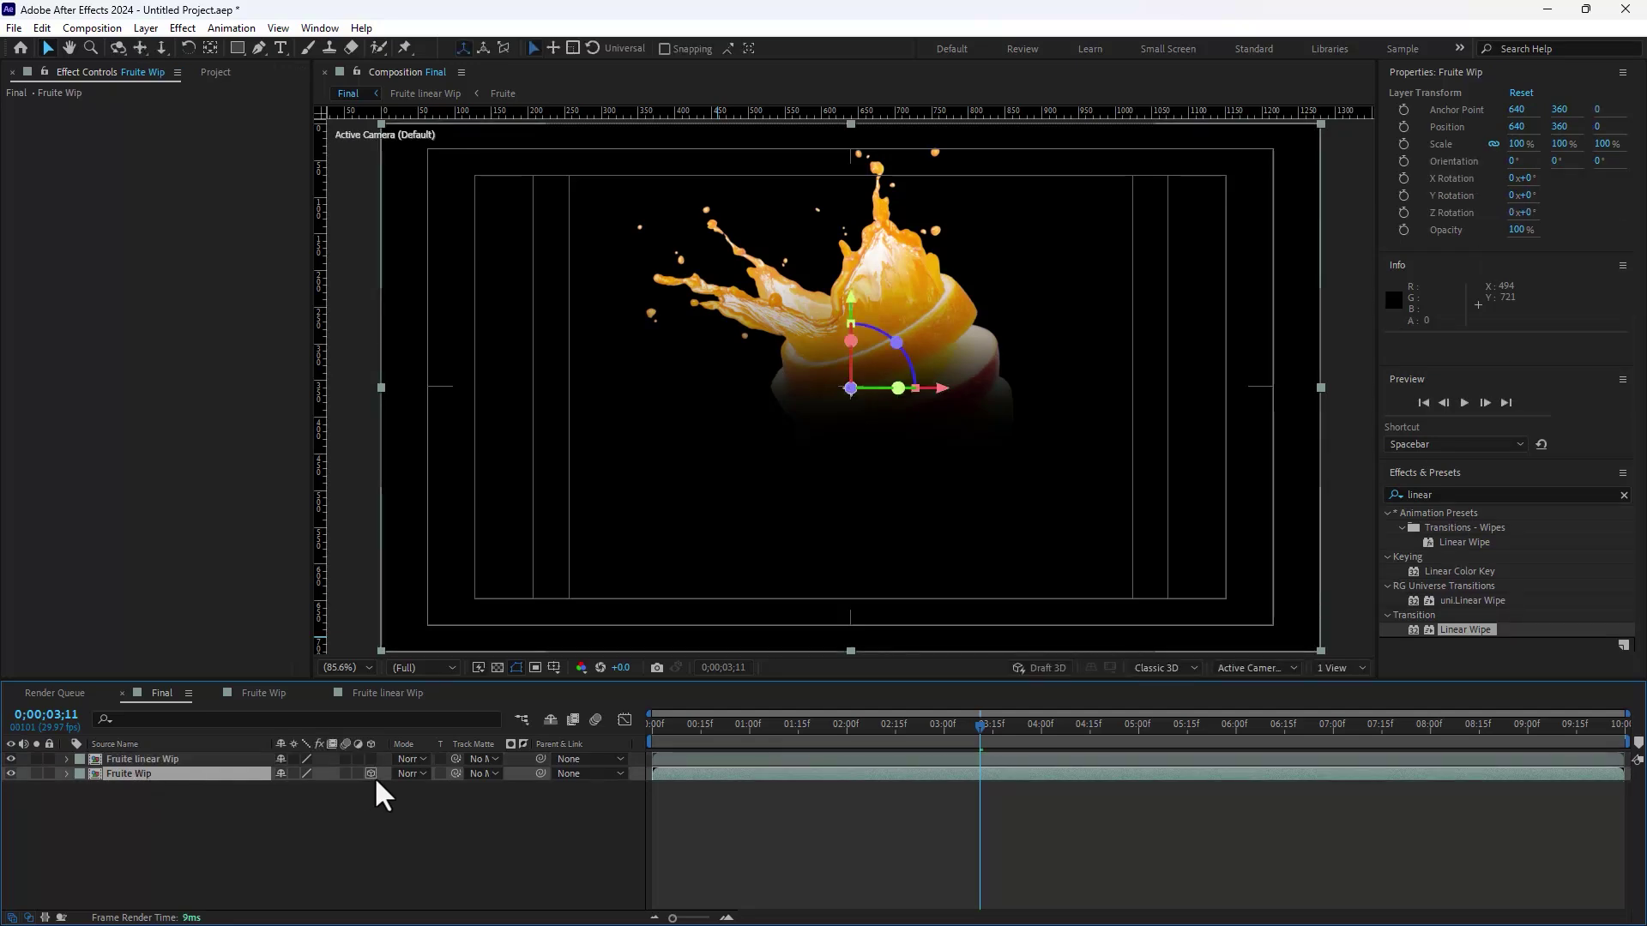
key(ctrl+s)
key(Return)
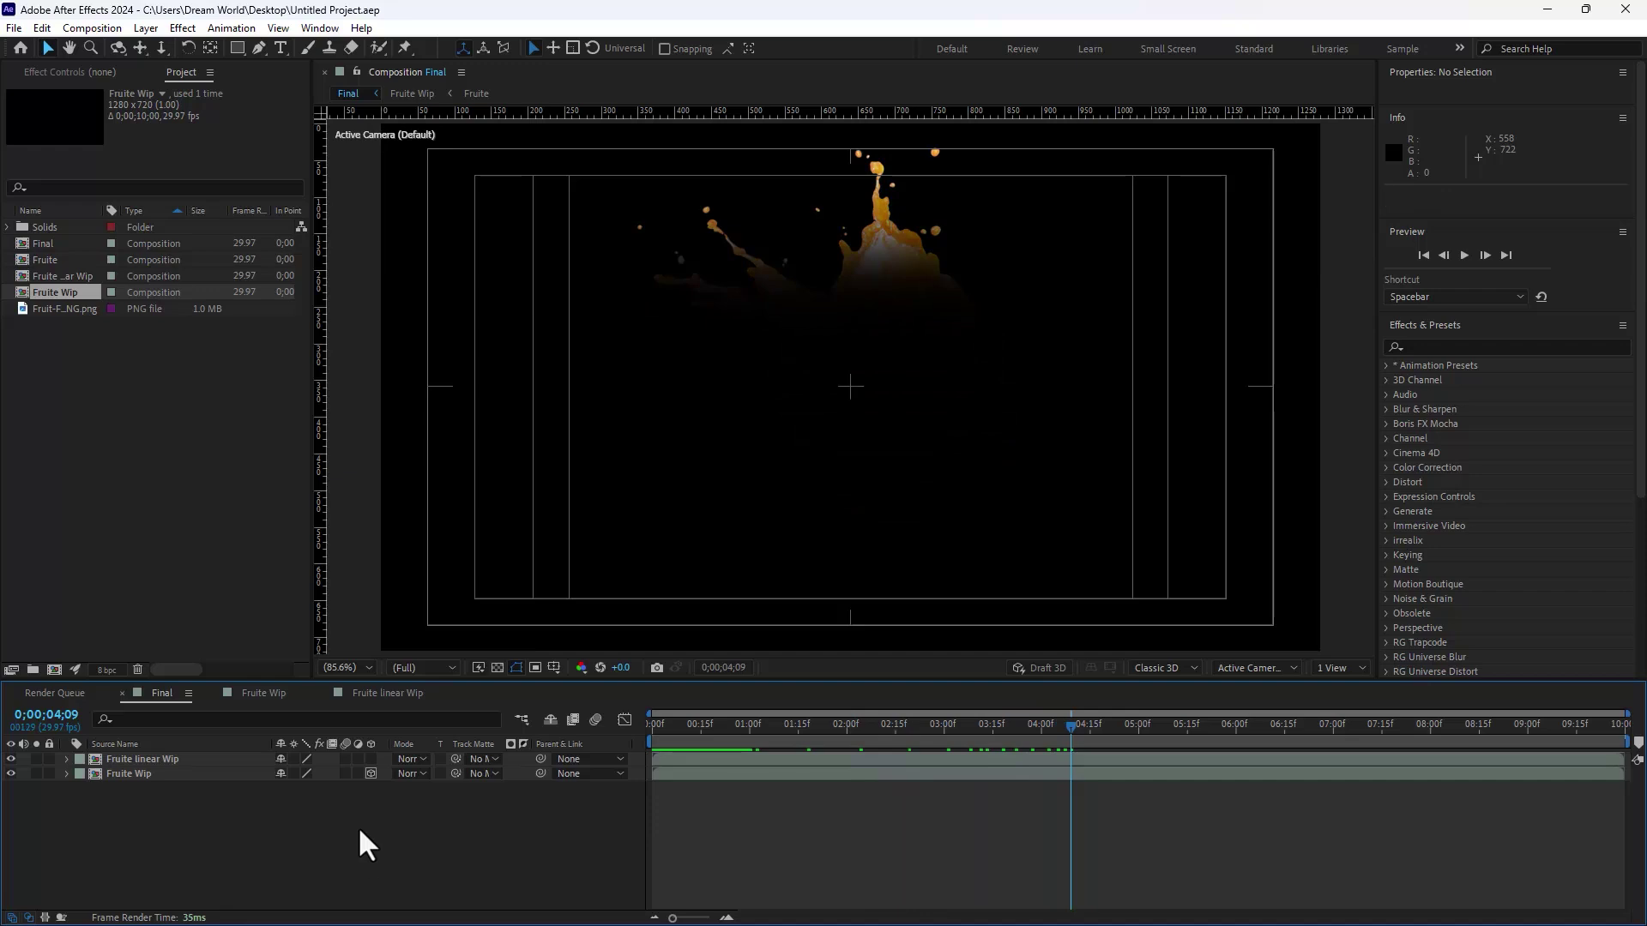
Step: Add a black 1280 × 720 px solid directly above the Fruite Wip layer in the Final composition
click(213, 776)
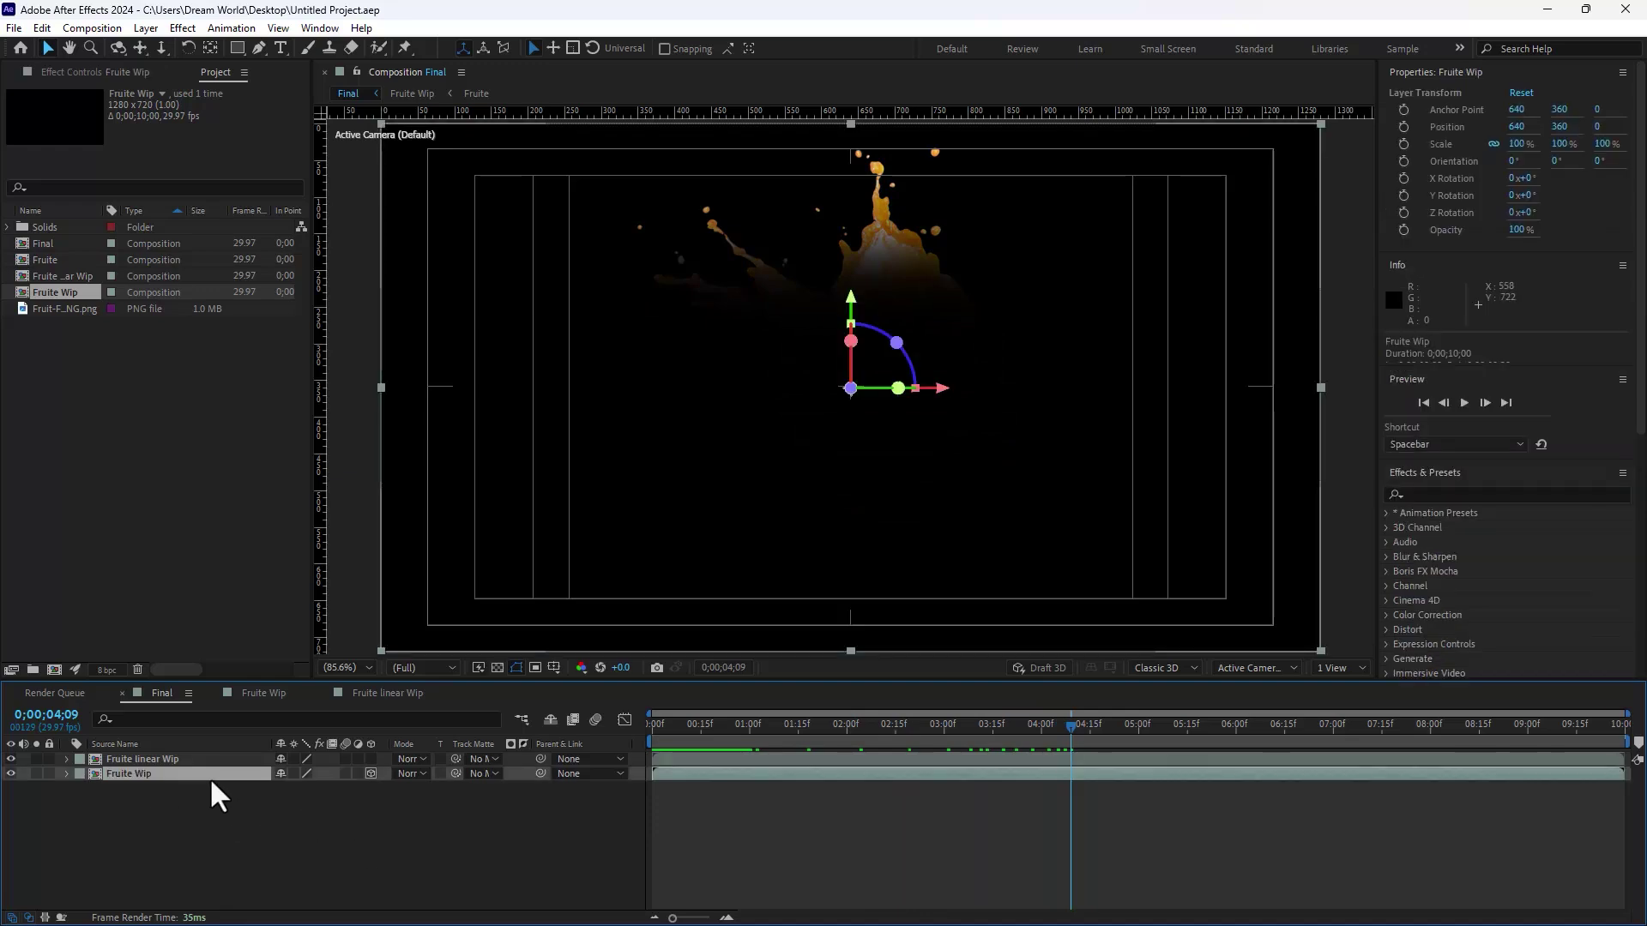
right_click(310, 831)
mouse_move(408, 627)
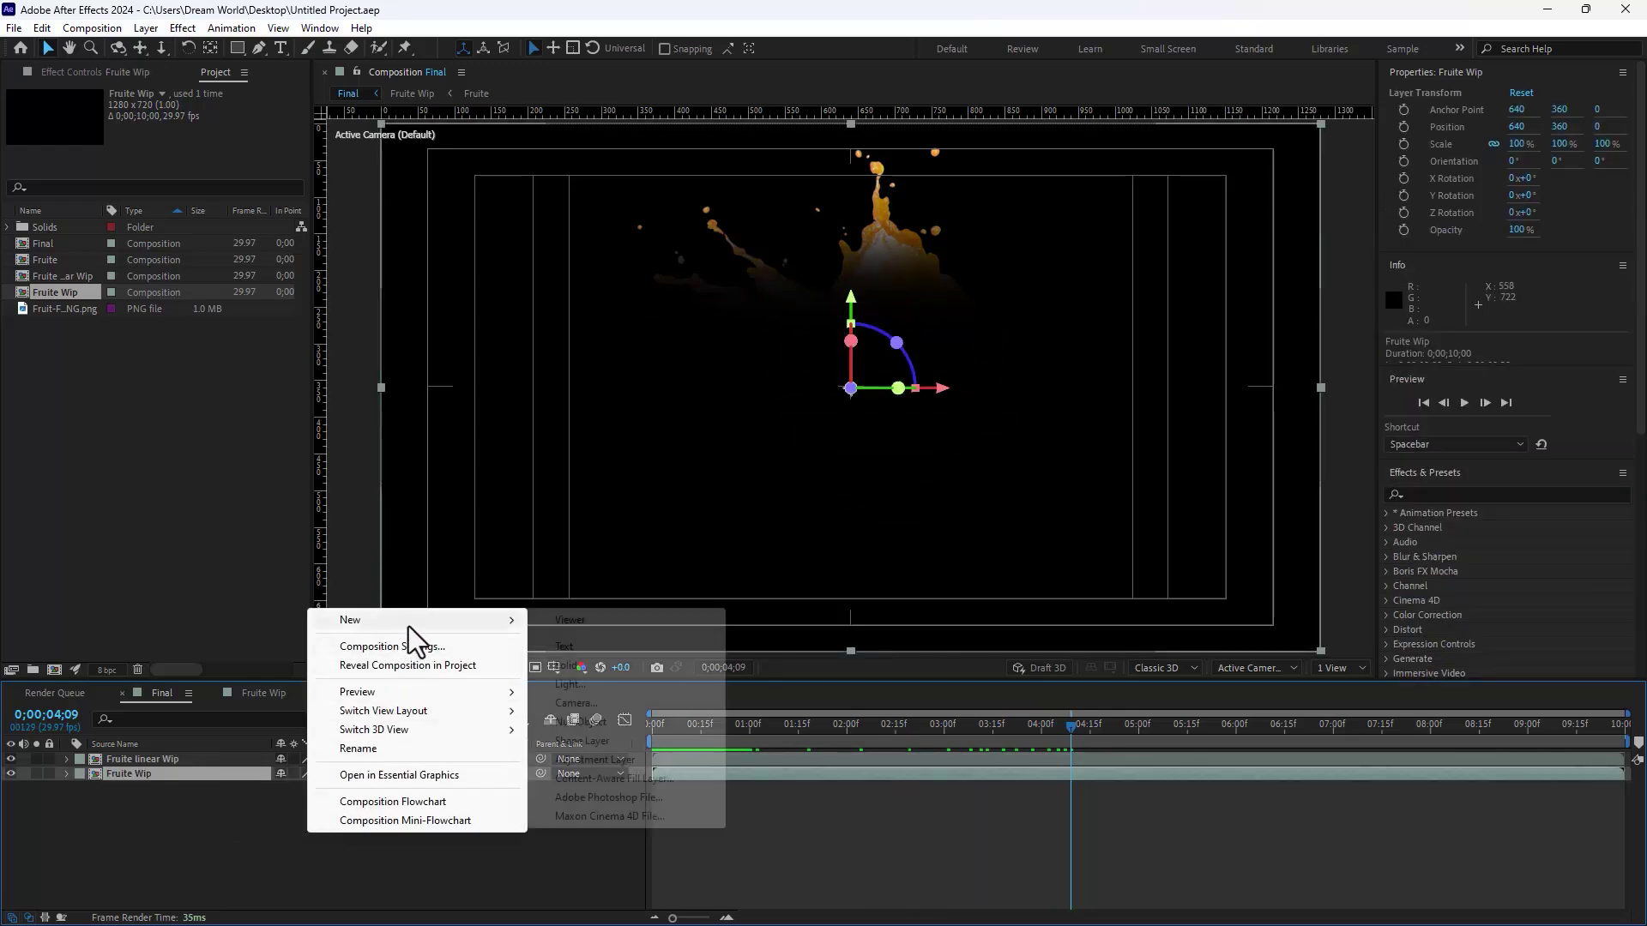
click(553, 669)
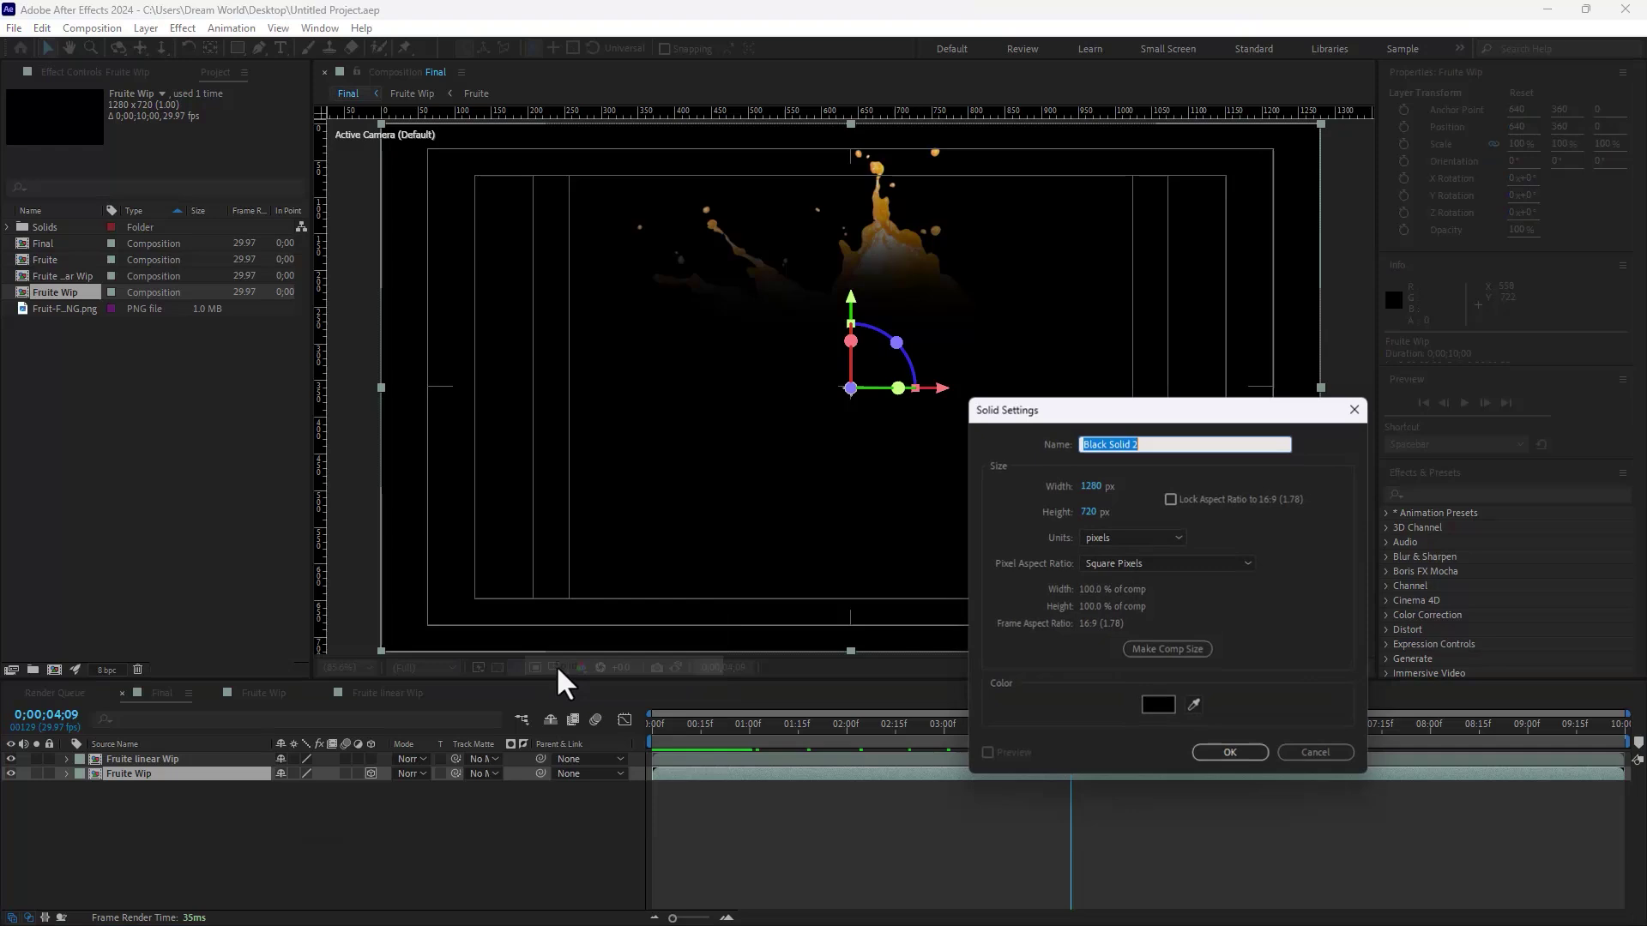
click(1226, 752)
Step: Apply the Trapcode Particular effect to the new black solid
click(147, 72)
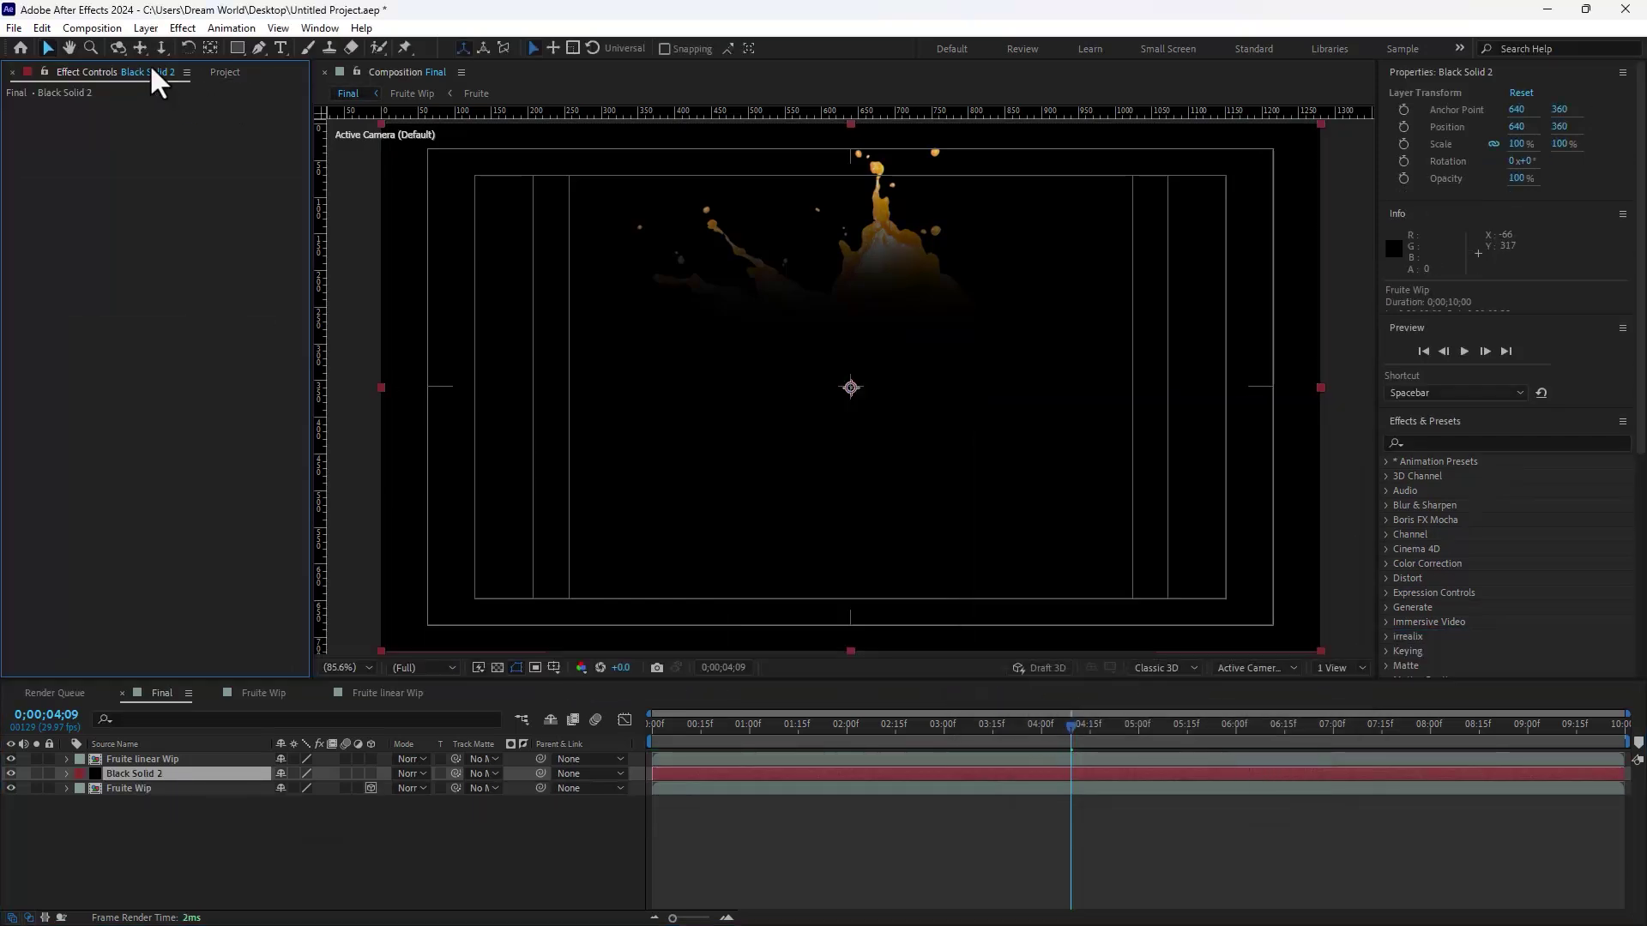
click(183, 28)
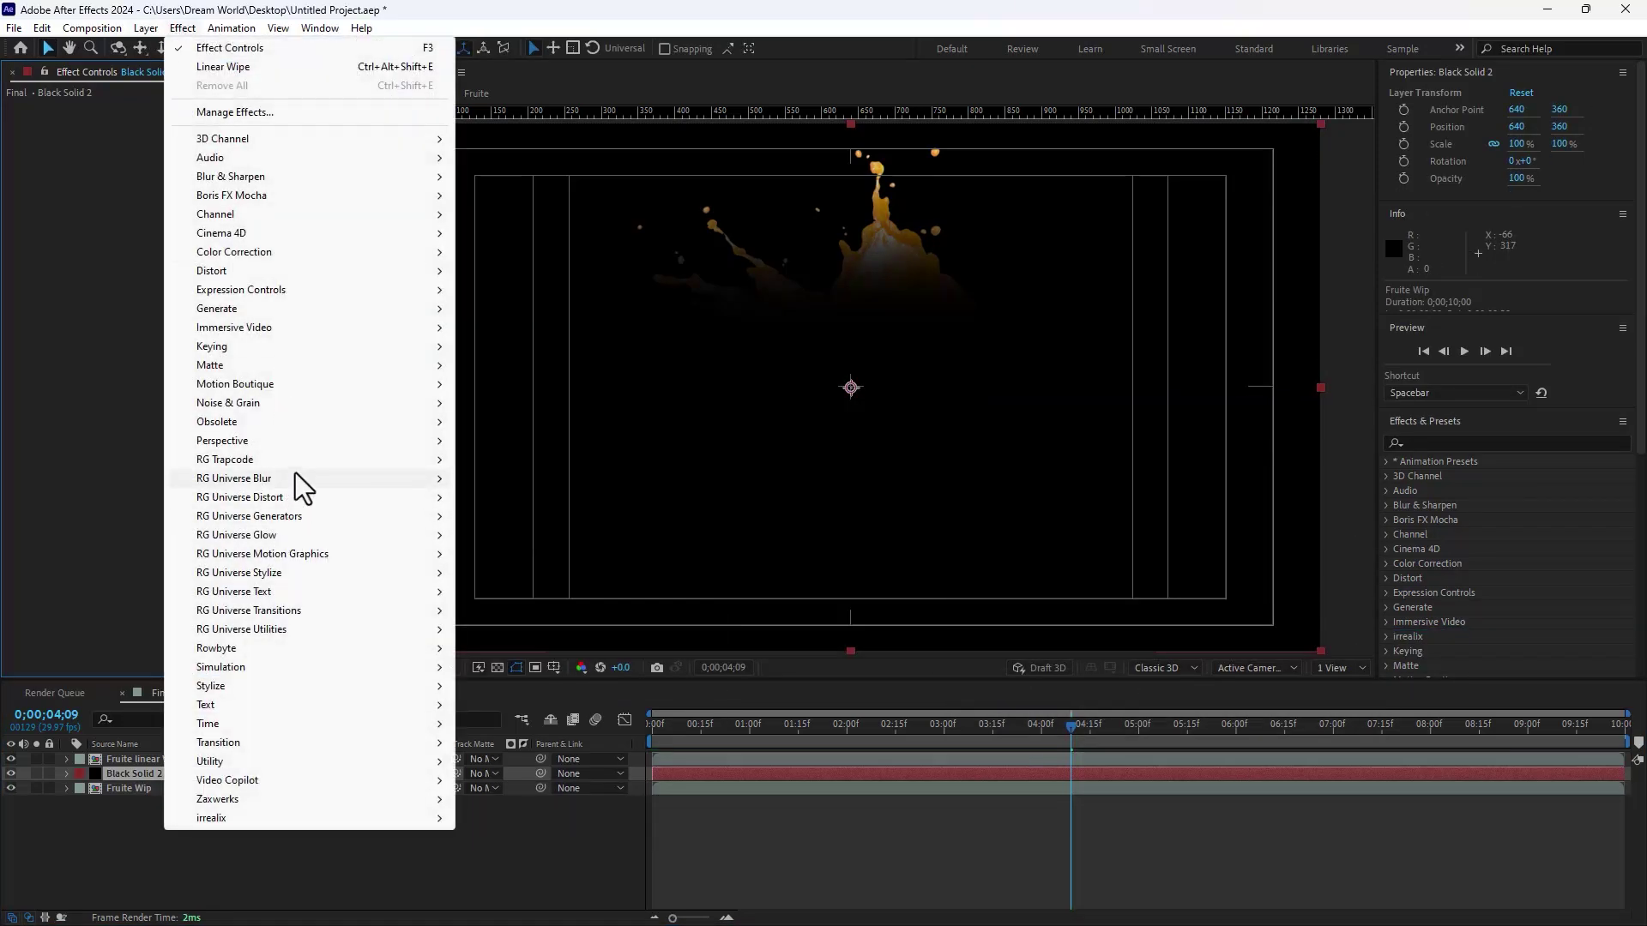
mouse_move(403, 460)
click(534, 616)
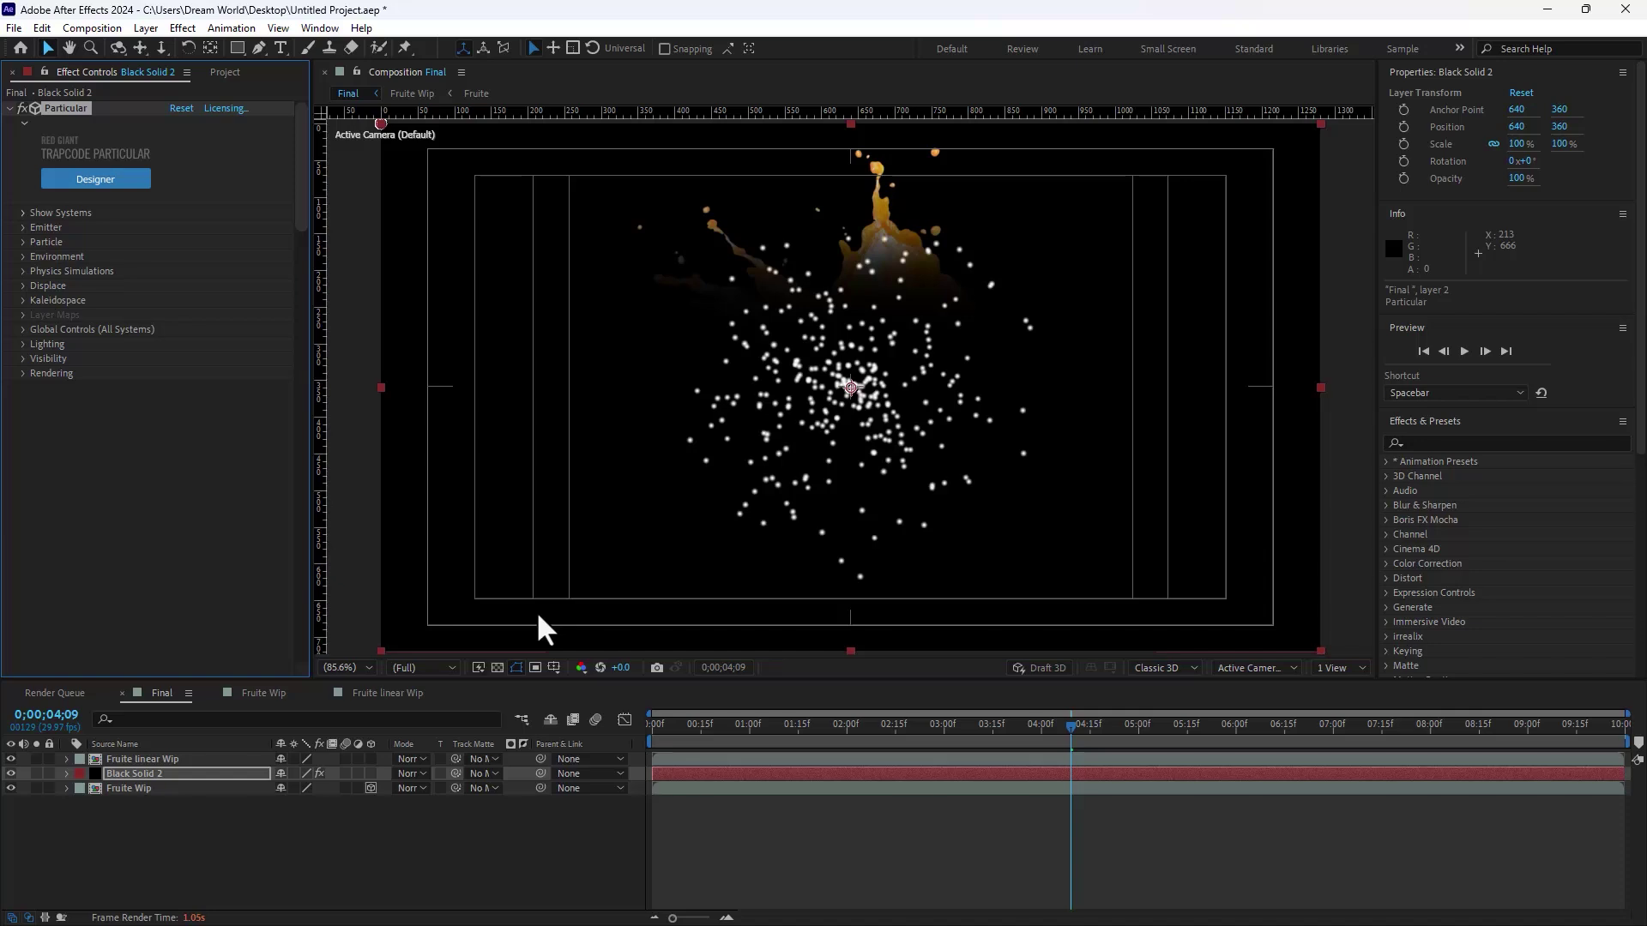
Step: Set Particular's emitter type to Layer and choose the Fruite Wip layer as the layer emitter
click(23, 225)
click(234, 243)
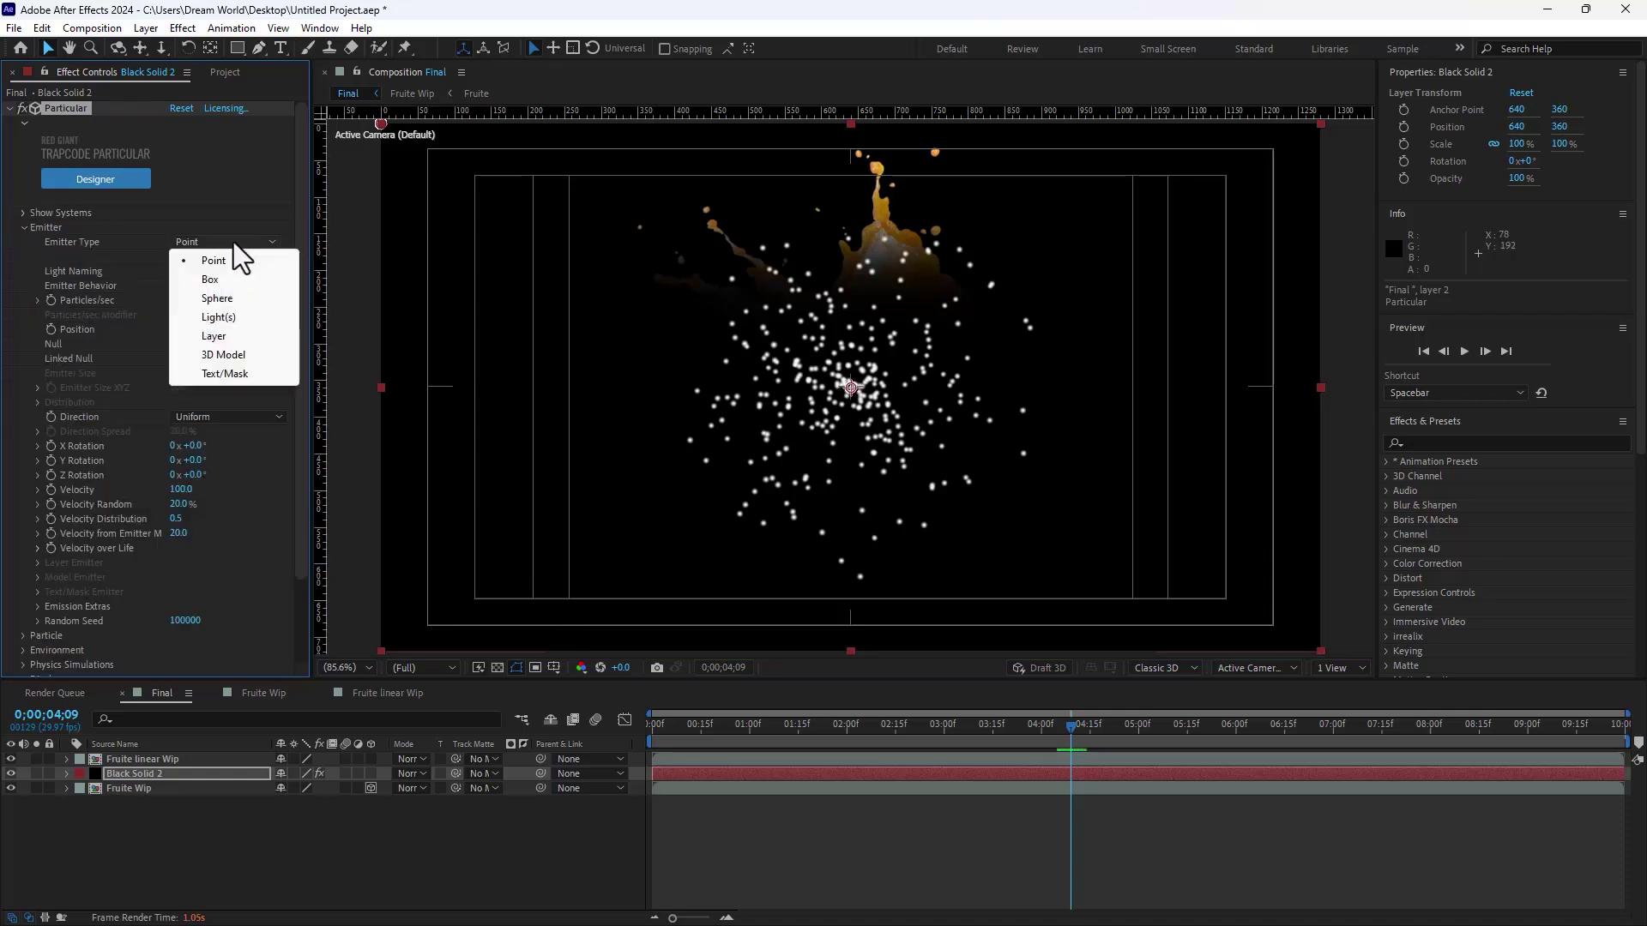
click(222, 336)
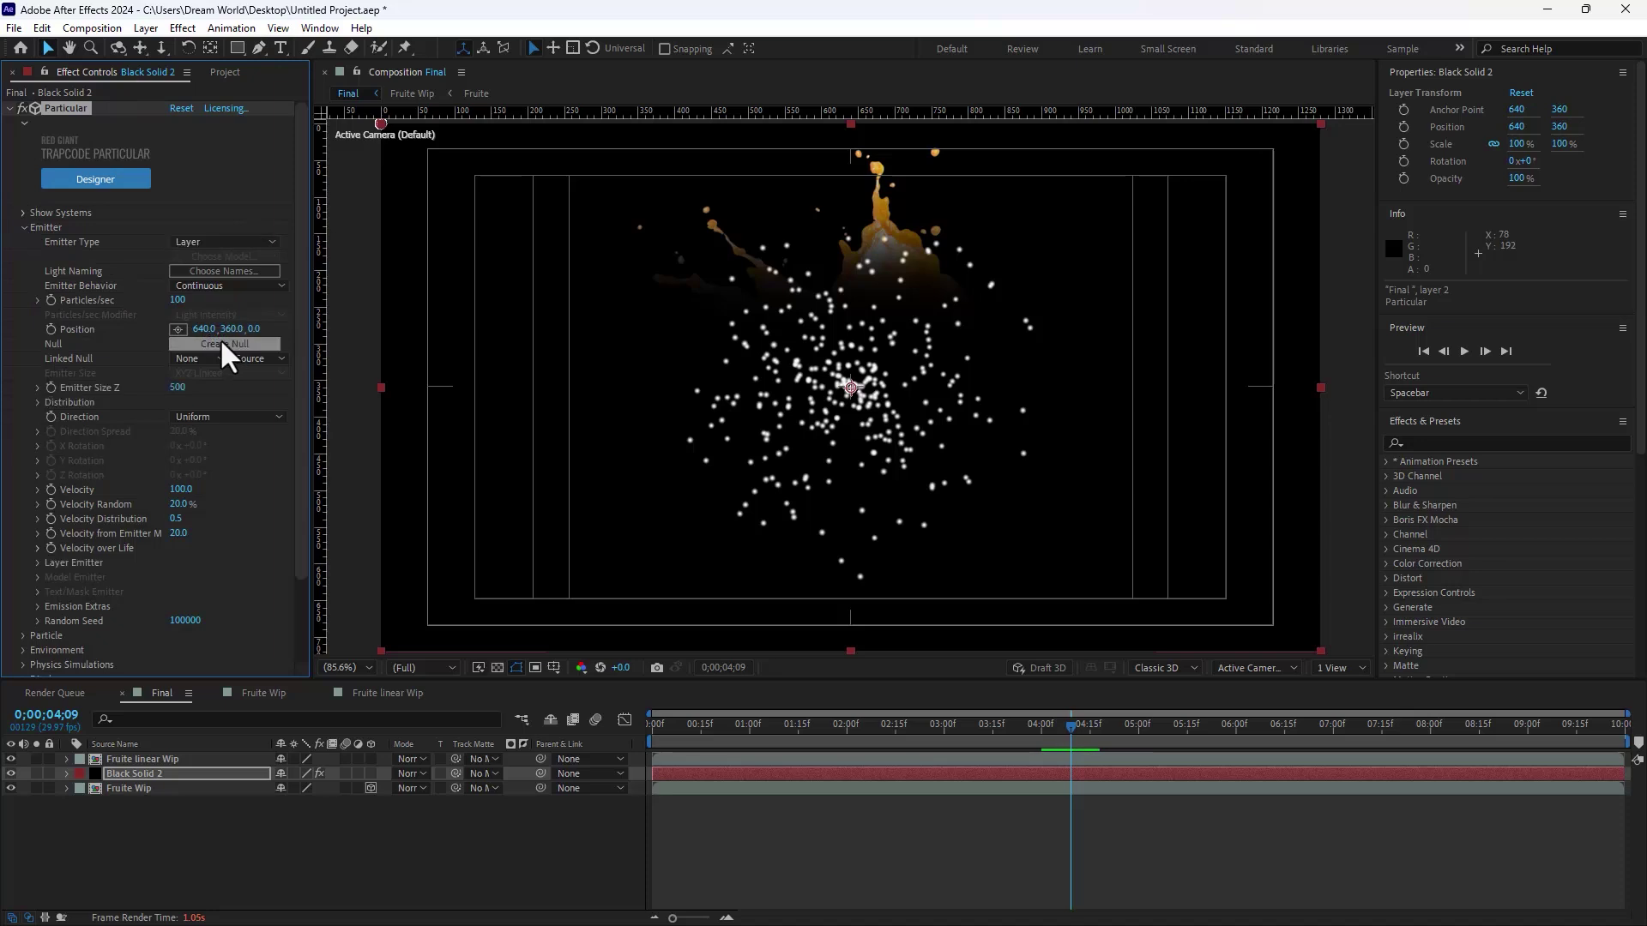
click(37, 562)
click(197, 577)
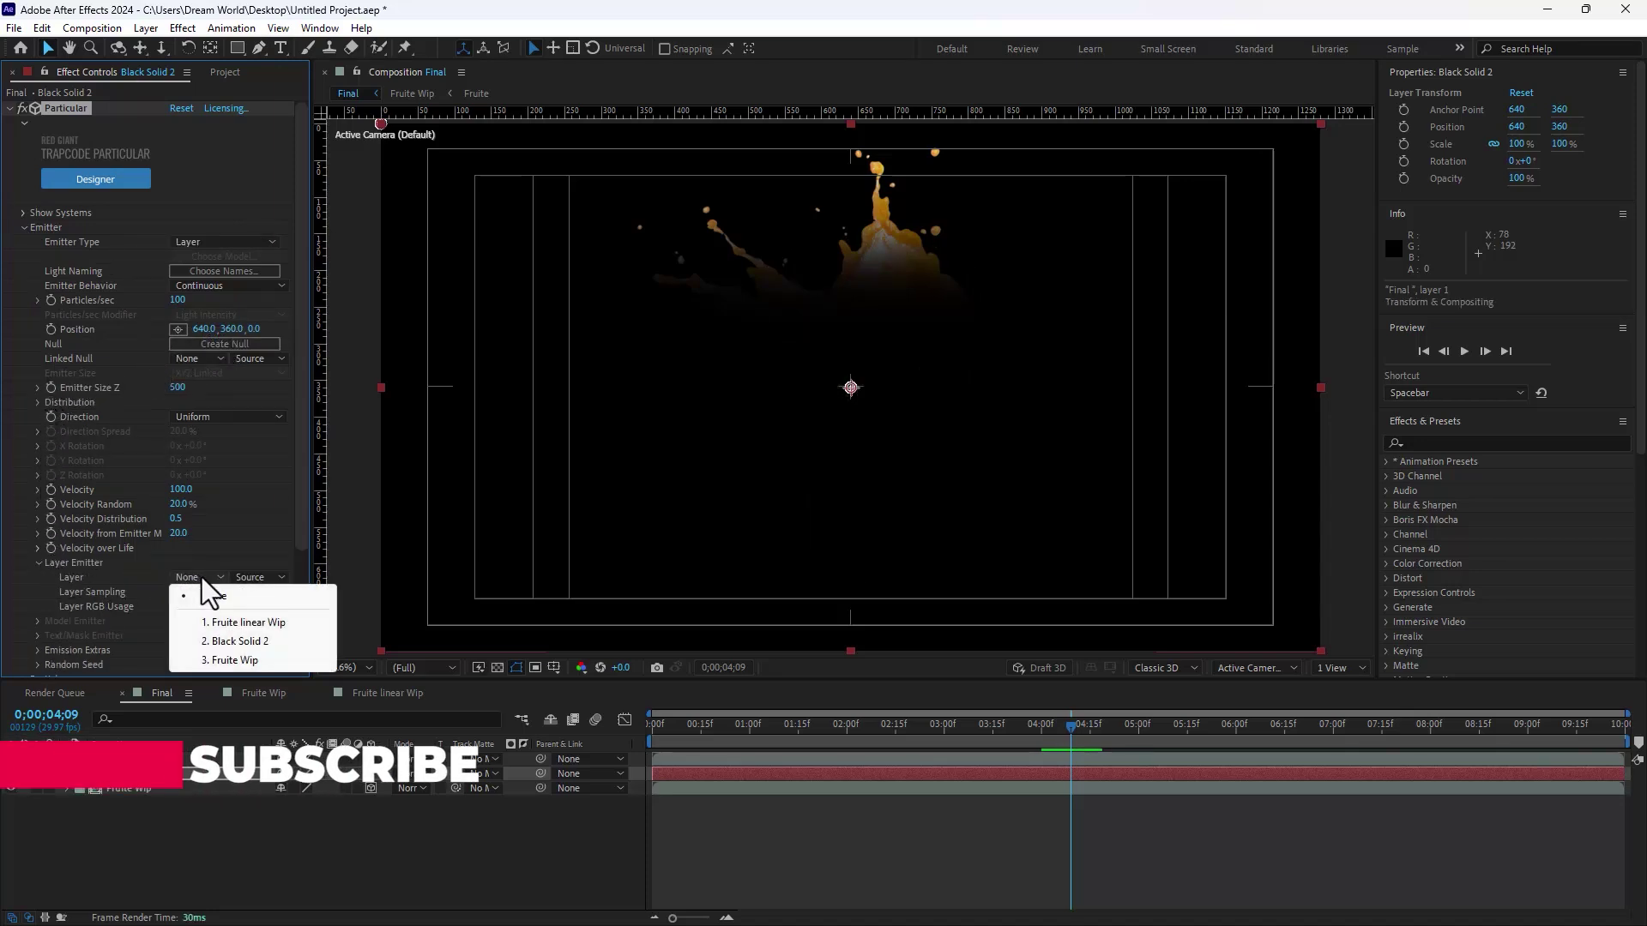
click(267, 657)
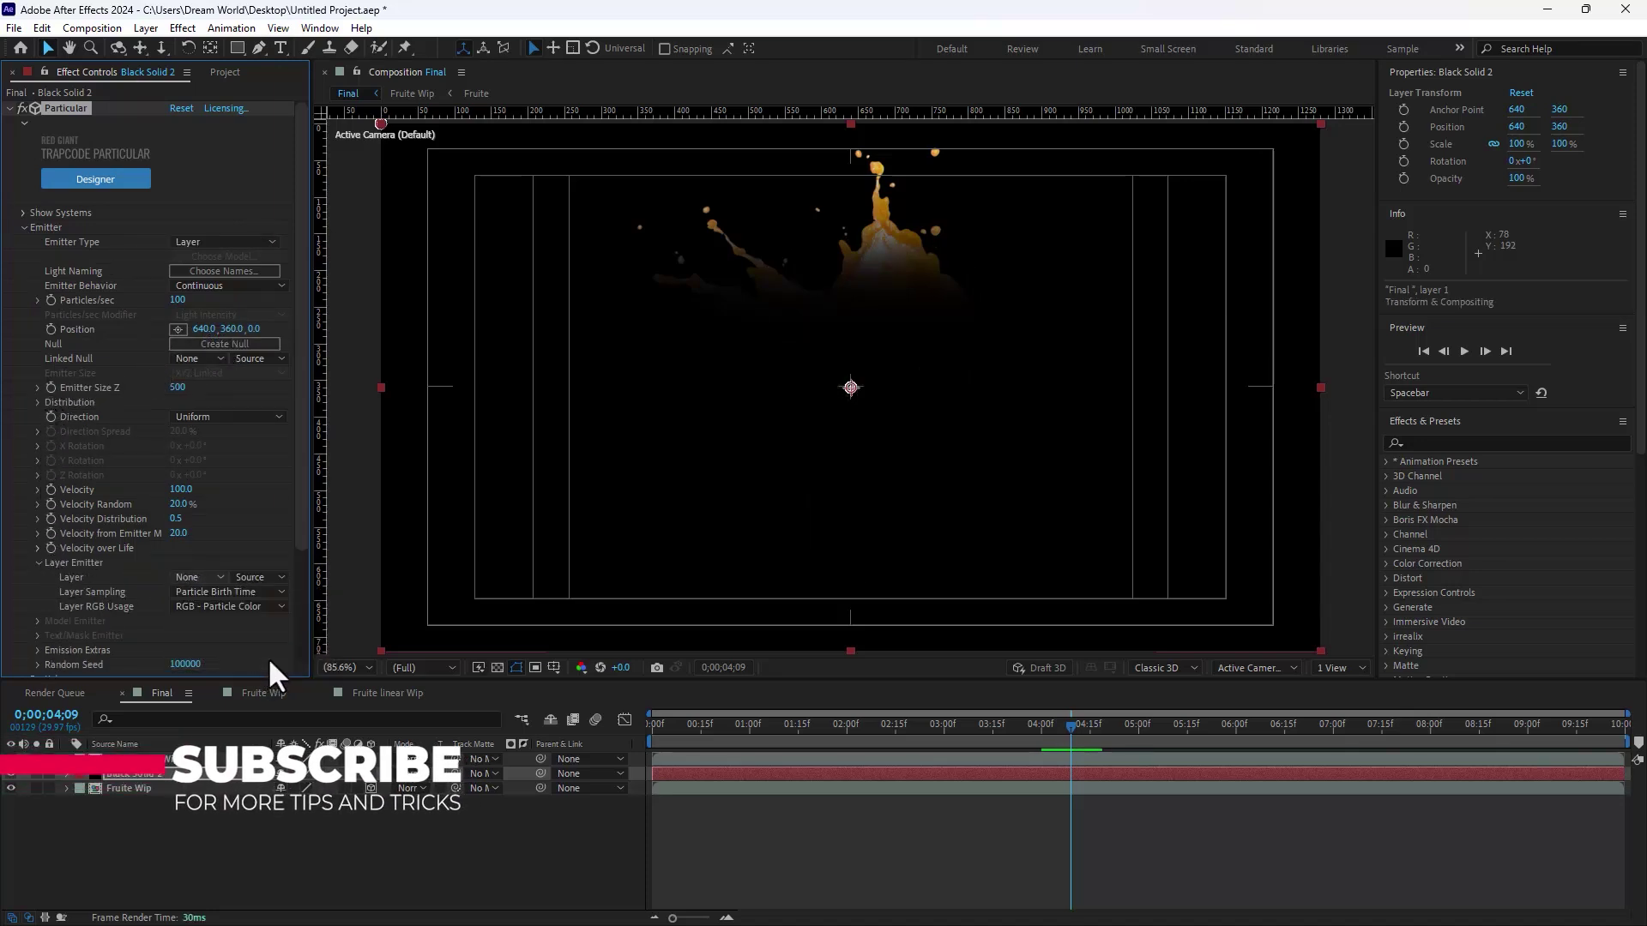
click(214, 591)
click(235, 610)
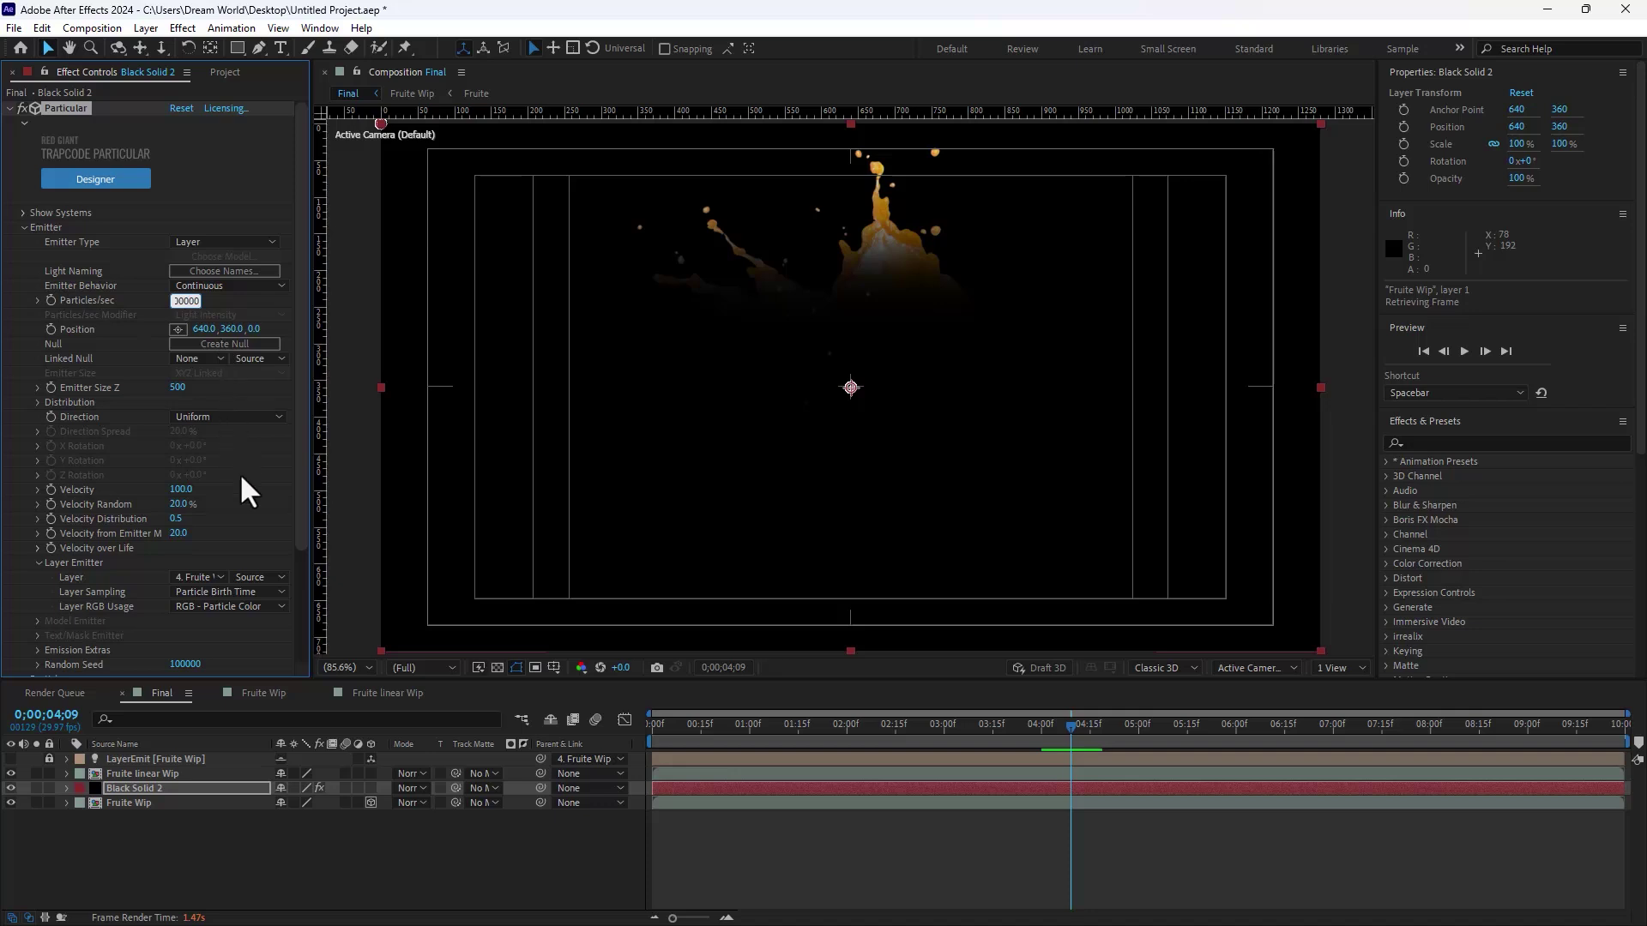
Step: Set Particular's Particles/sec to 1000000 and the particle Size Random to 51%
key(Return)
click(948, 530)
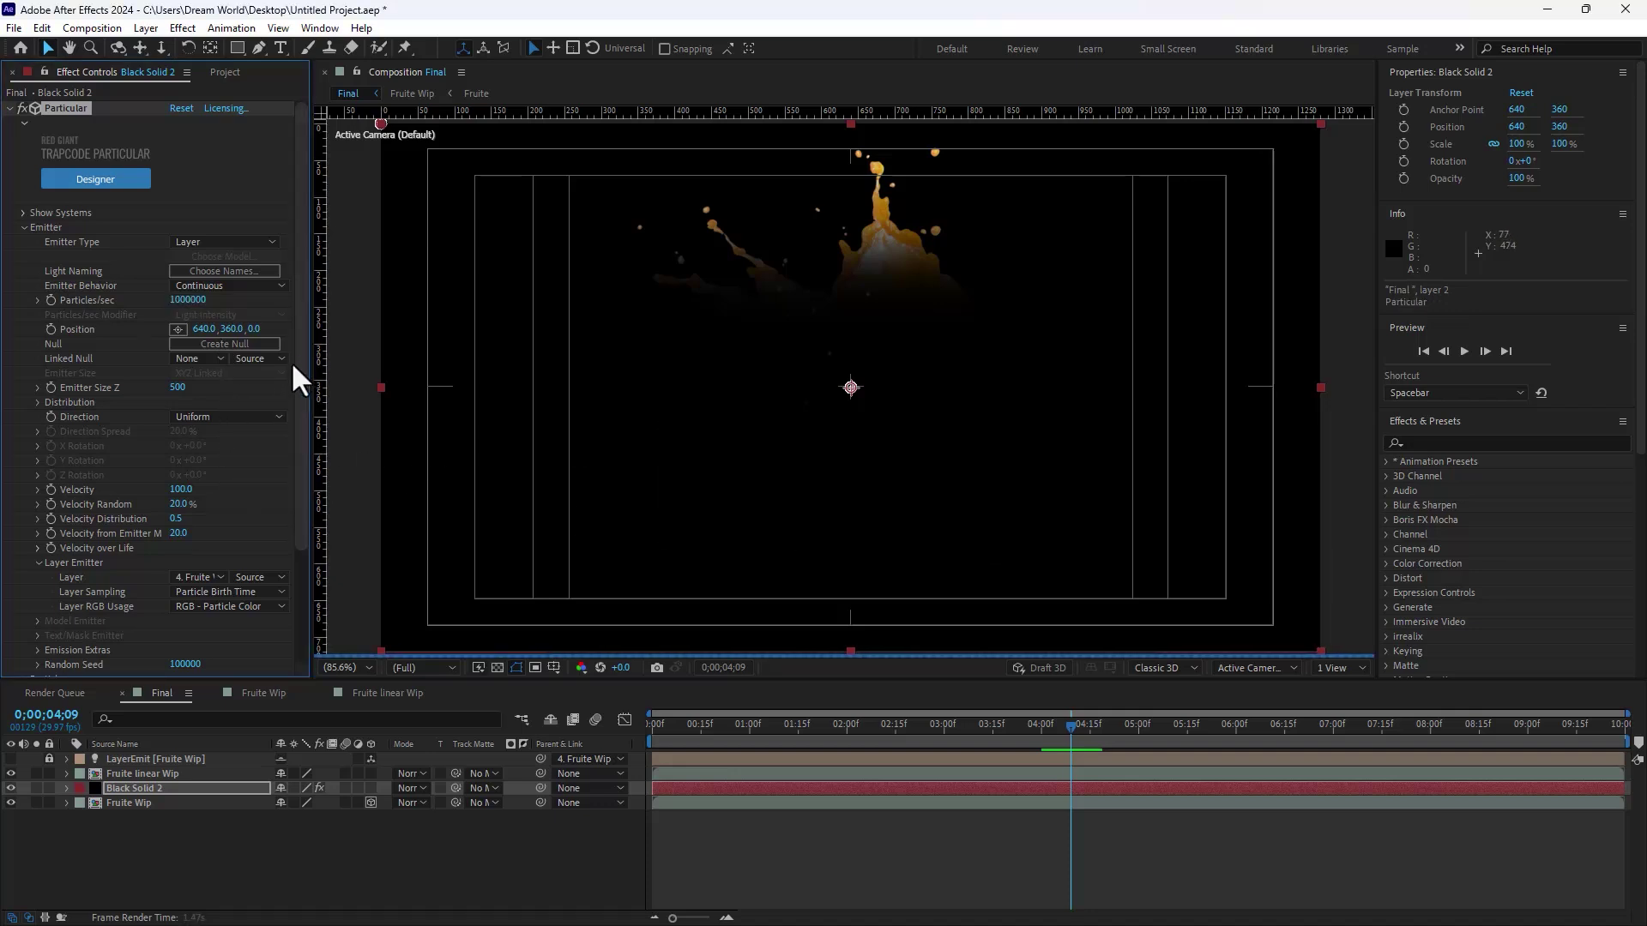
scroll(300, 404, down, 3)
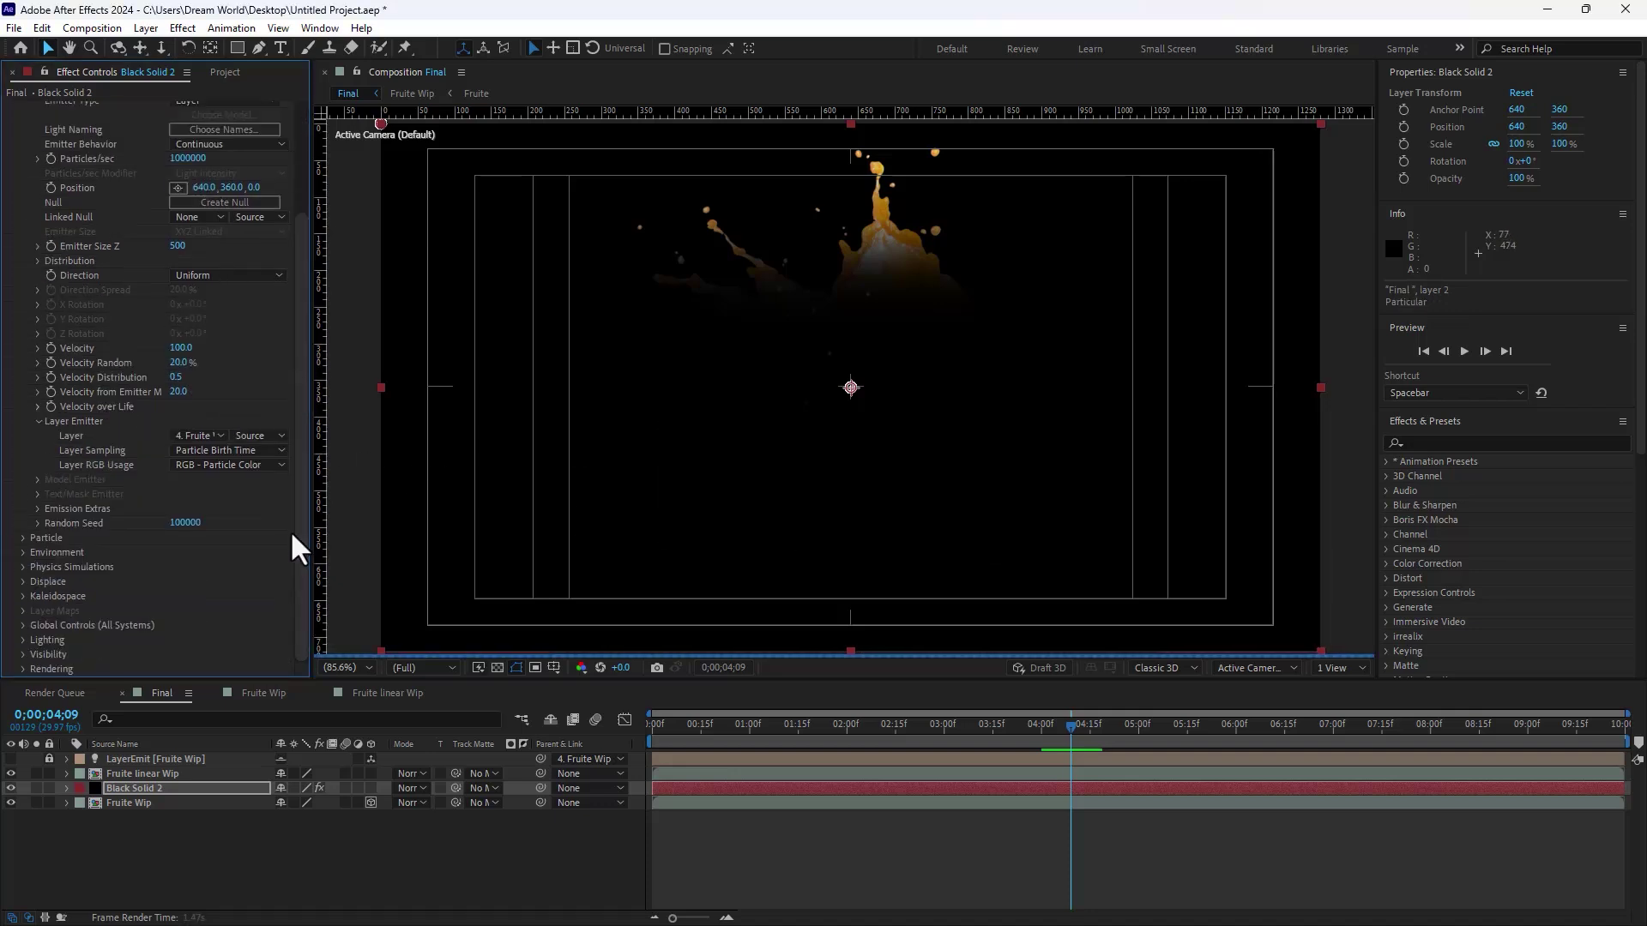
click(22, 538)
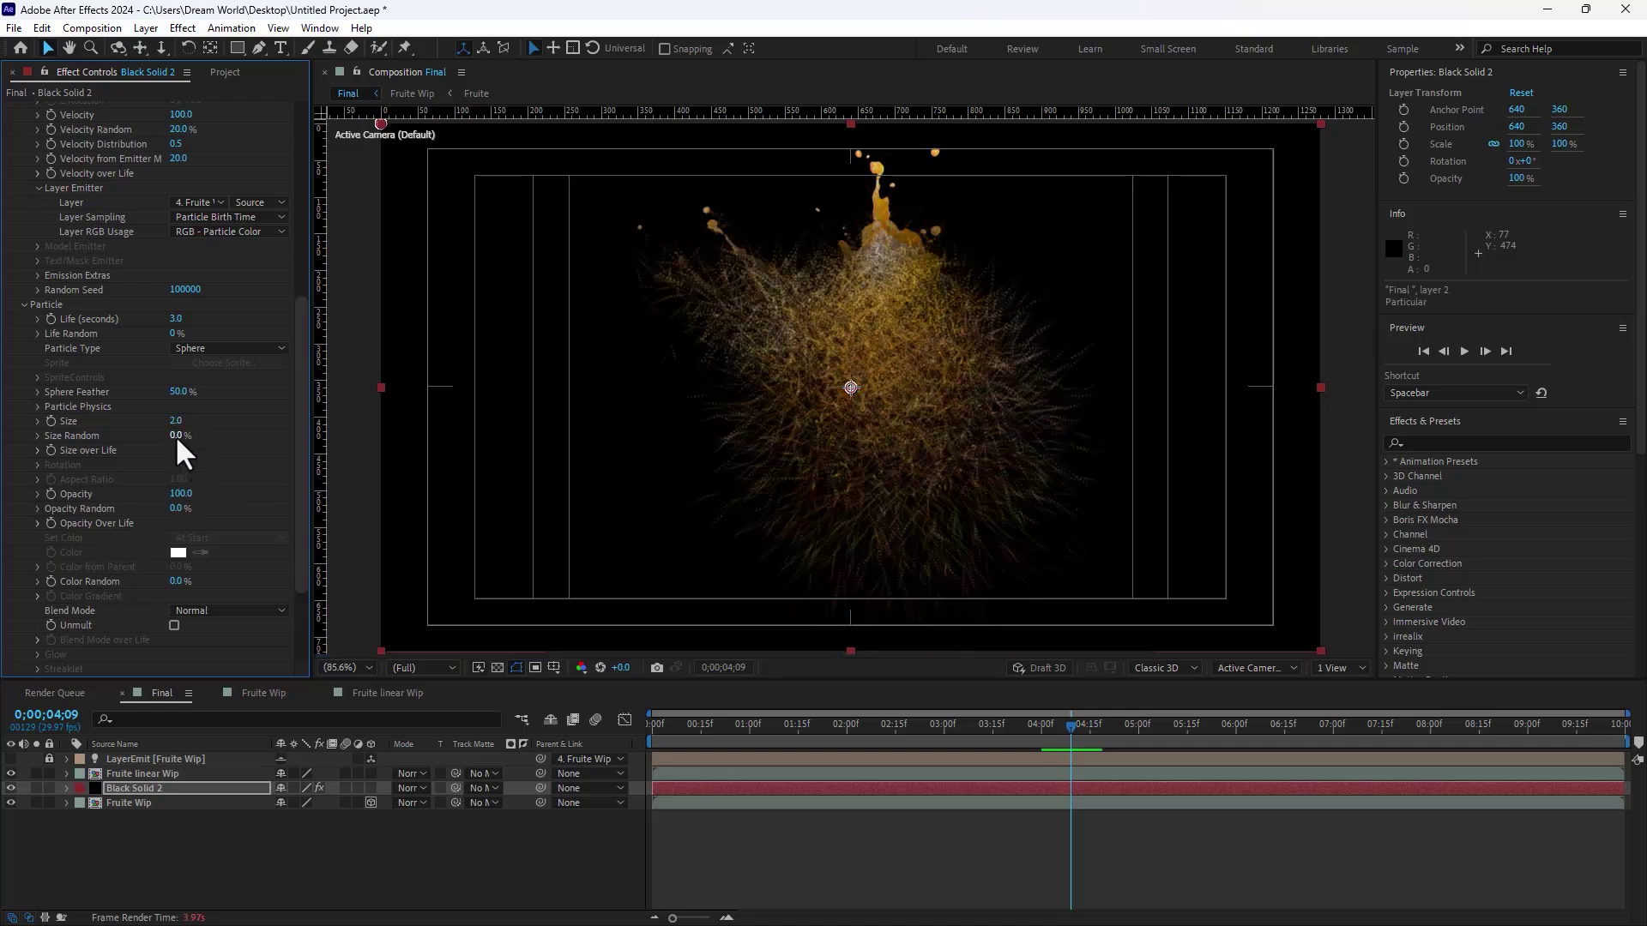
drag(209, 443, 225, 443)
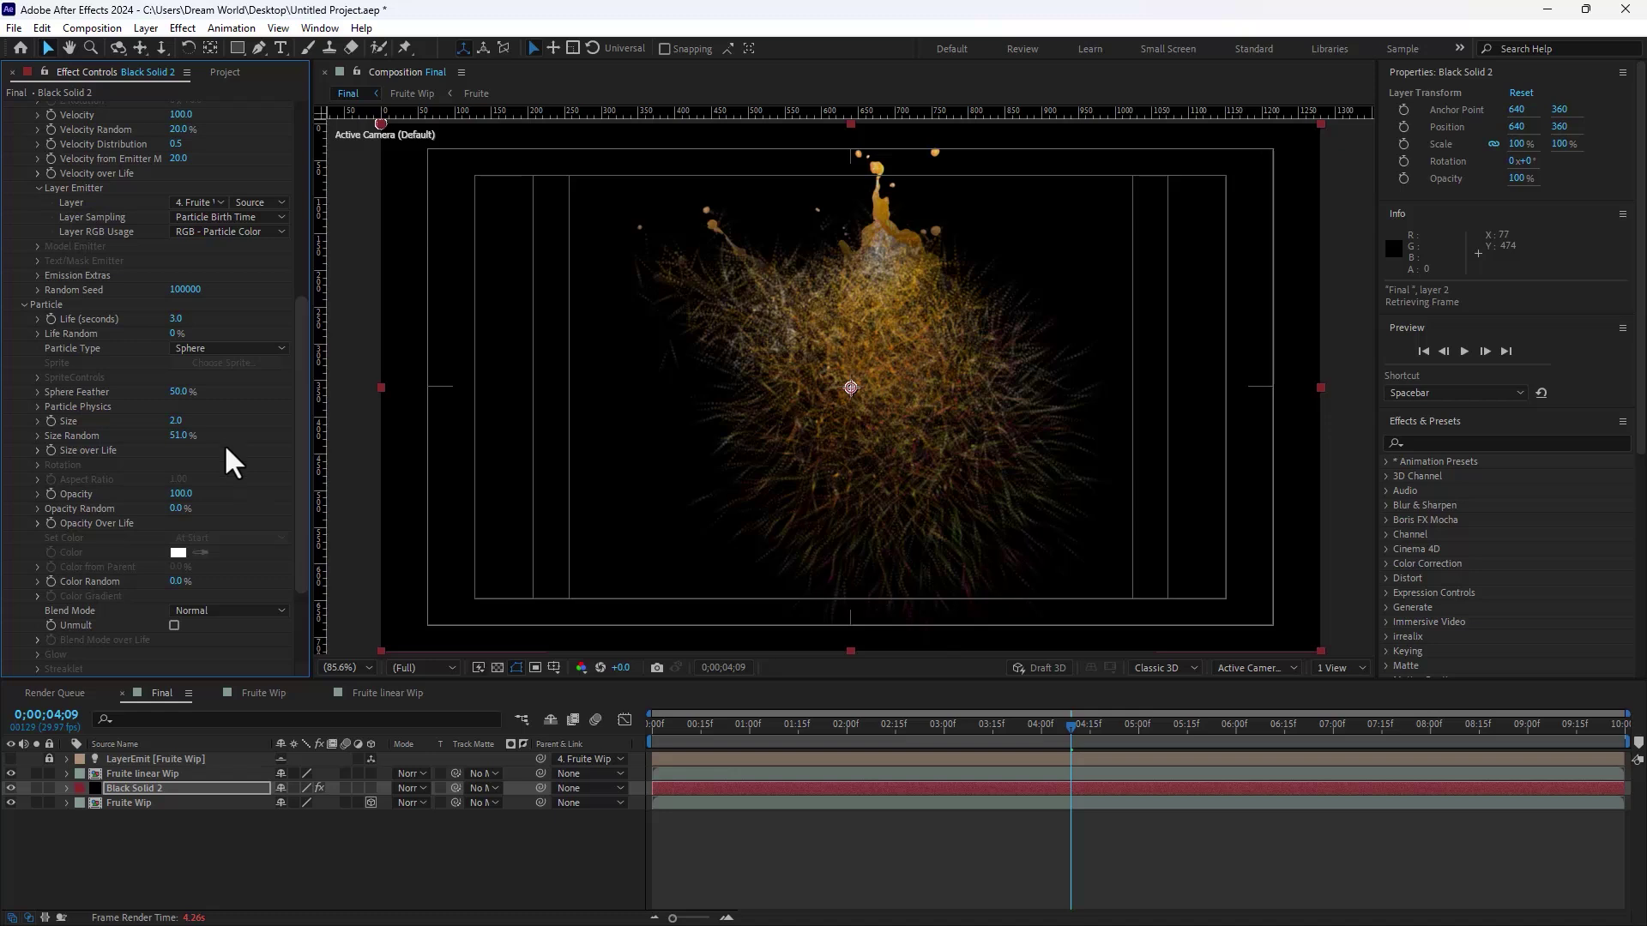
Step: Preview the particle animation from the start of the Final composition and scrub through to 0;00;03;08
drag(711, 728, 533, 729)
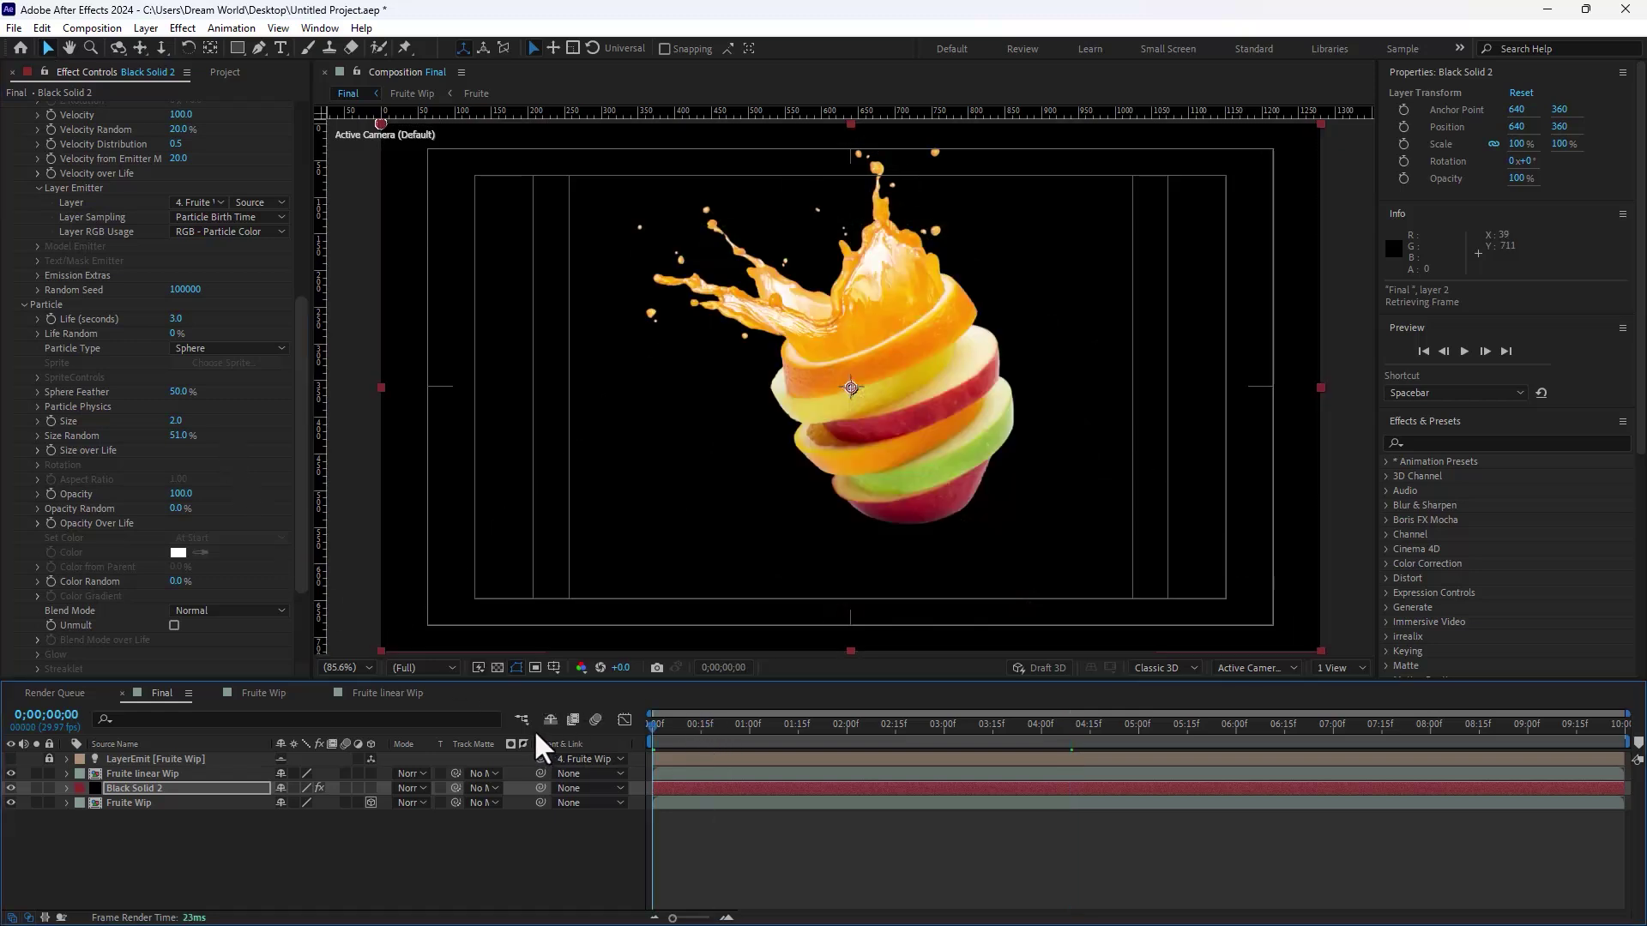
key(space)
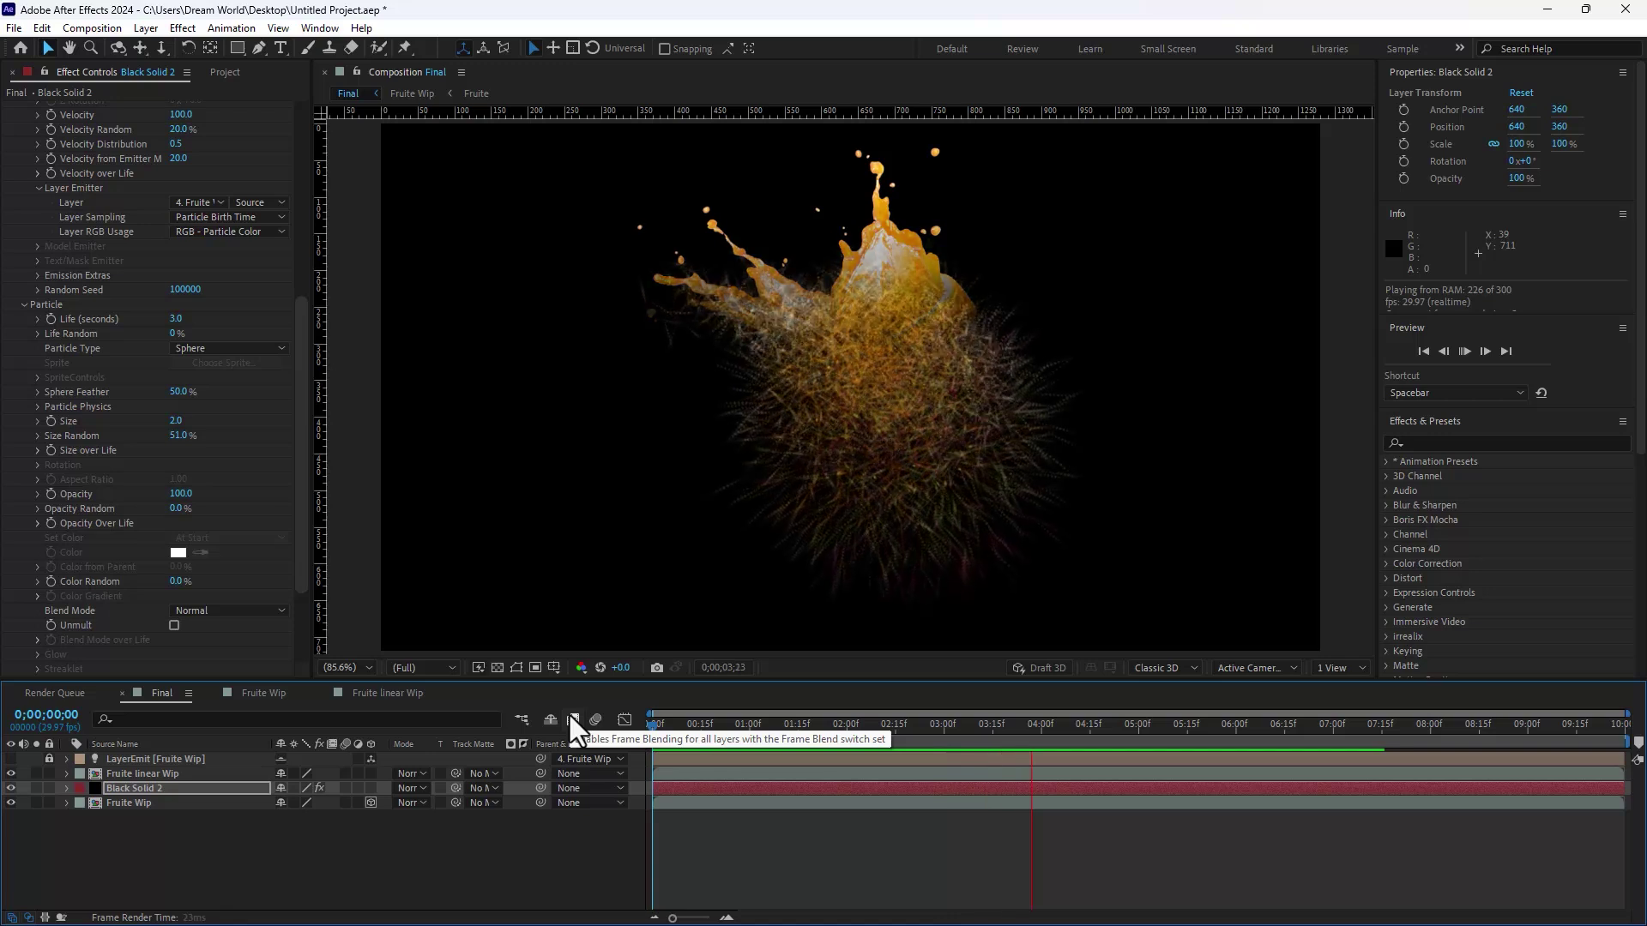
click(662, 724)
drag(672, 724, 966, 725)
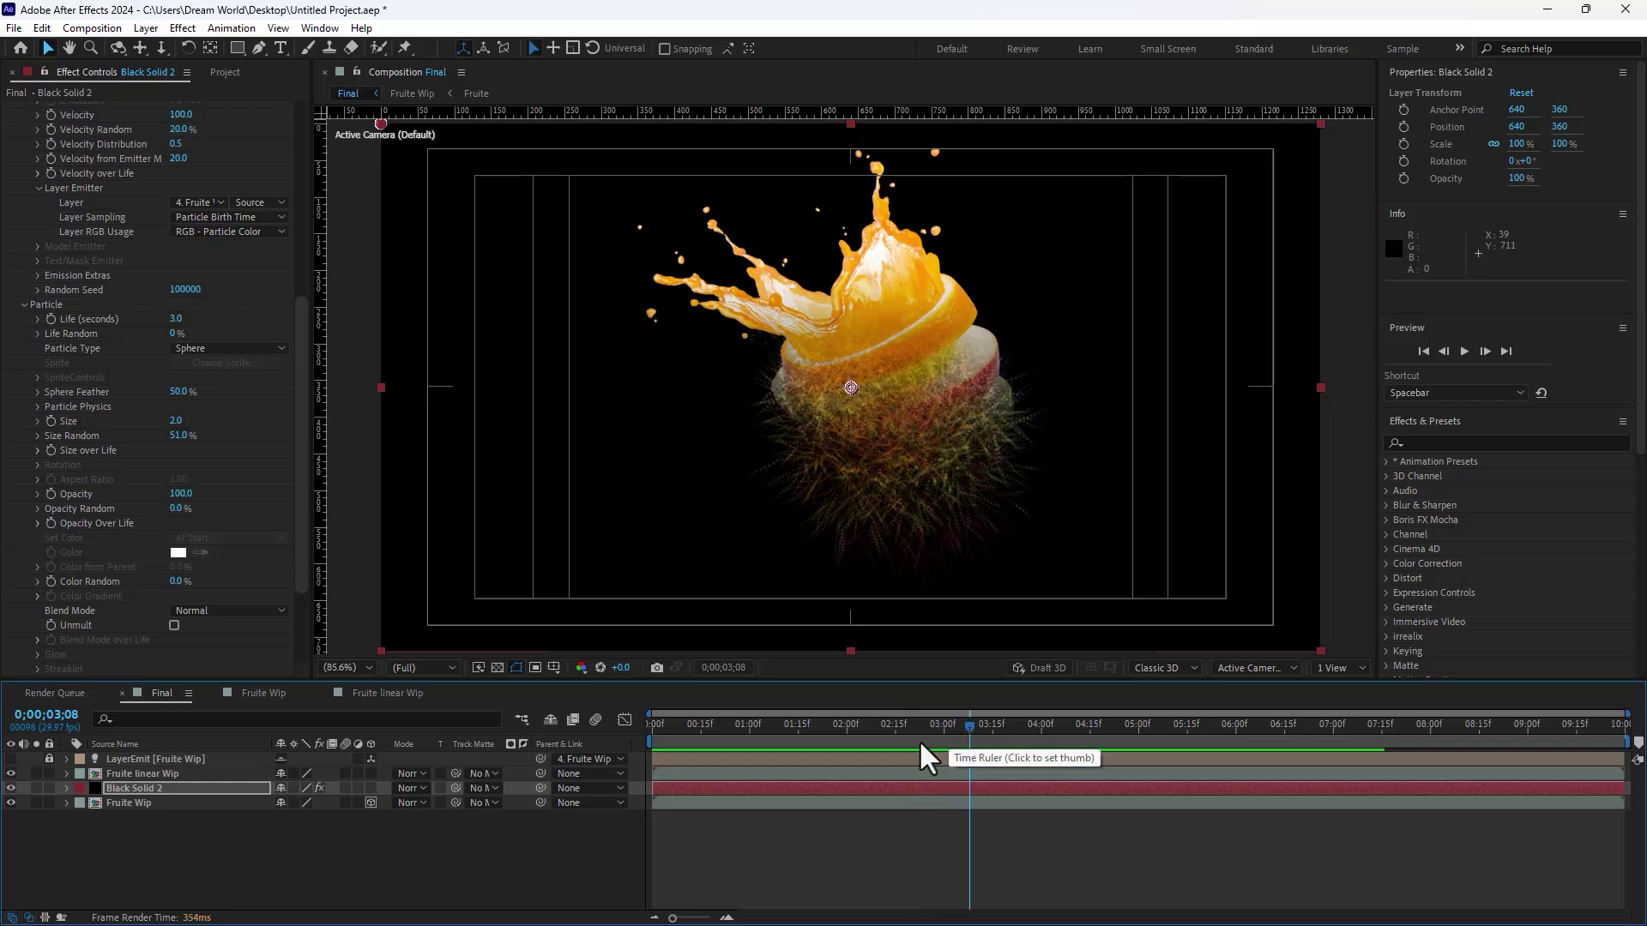
Step: Delay the Fruite linear Wip layer by about 10 frames and start the work area at 0;00;00;27
click(167, 801)
click(189, 775)
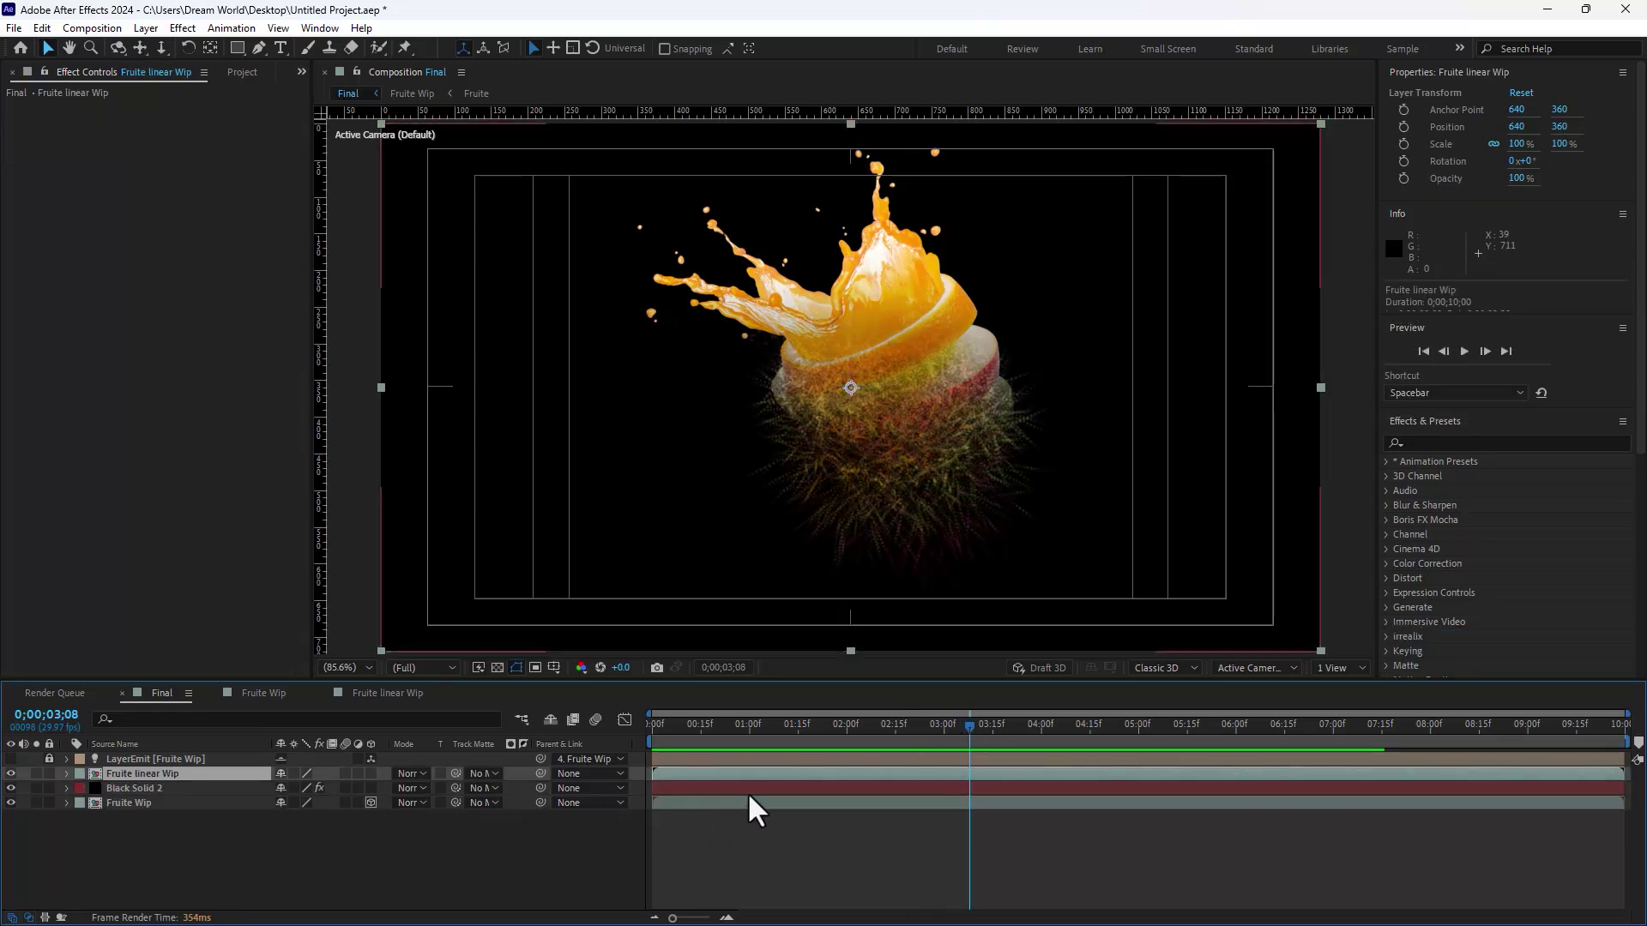
drag(866, 769, 955, 735)
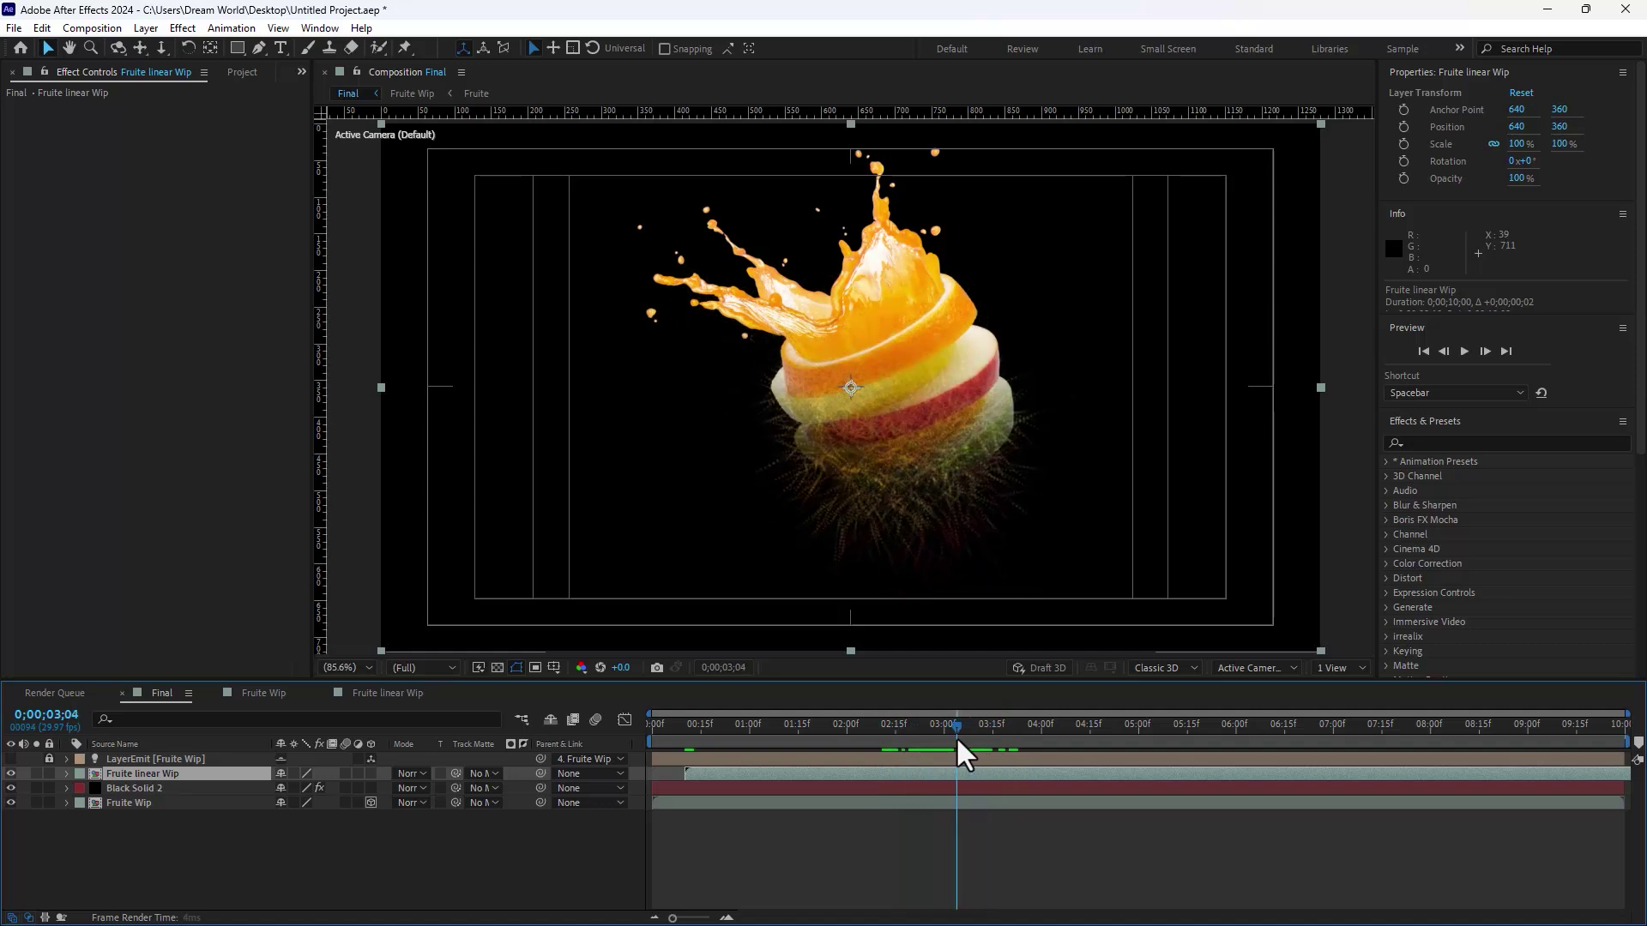
drag(651, 744, 861, 738)
Step: Go to 4 seconds and set Wind X to 91 in the Environment settings of Particular on Black Solid 2
click(151, 784)
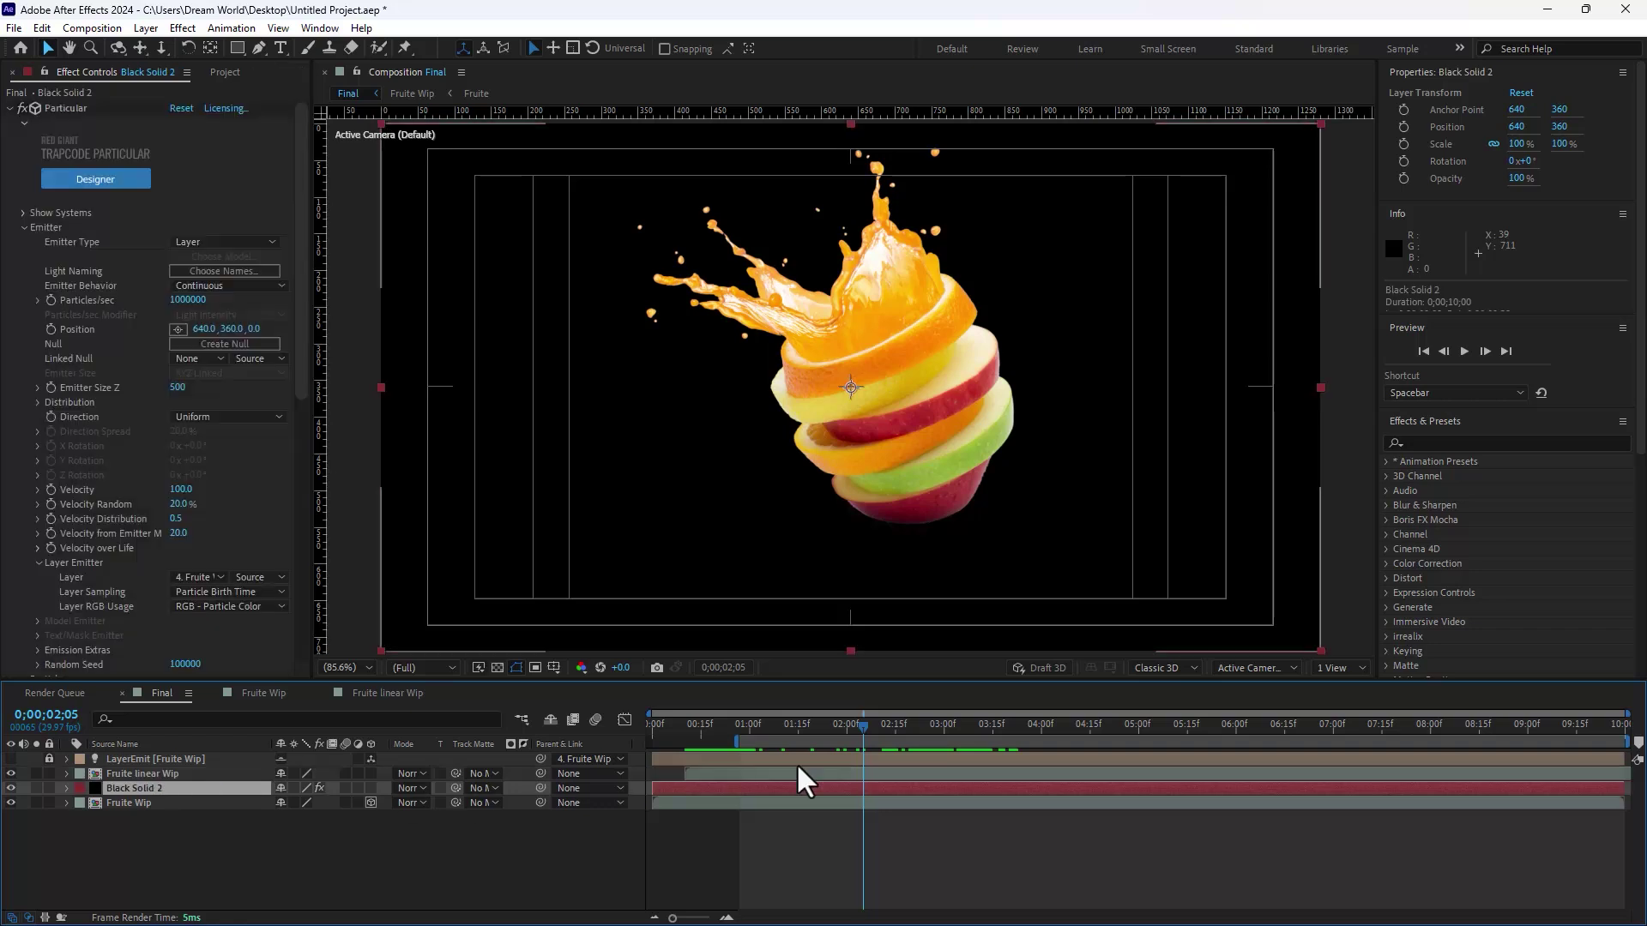
drag(1007, 725, 1039, 726)
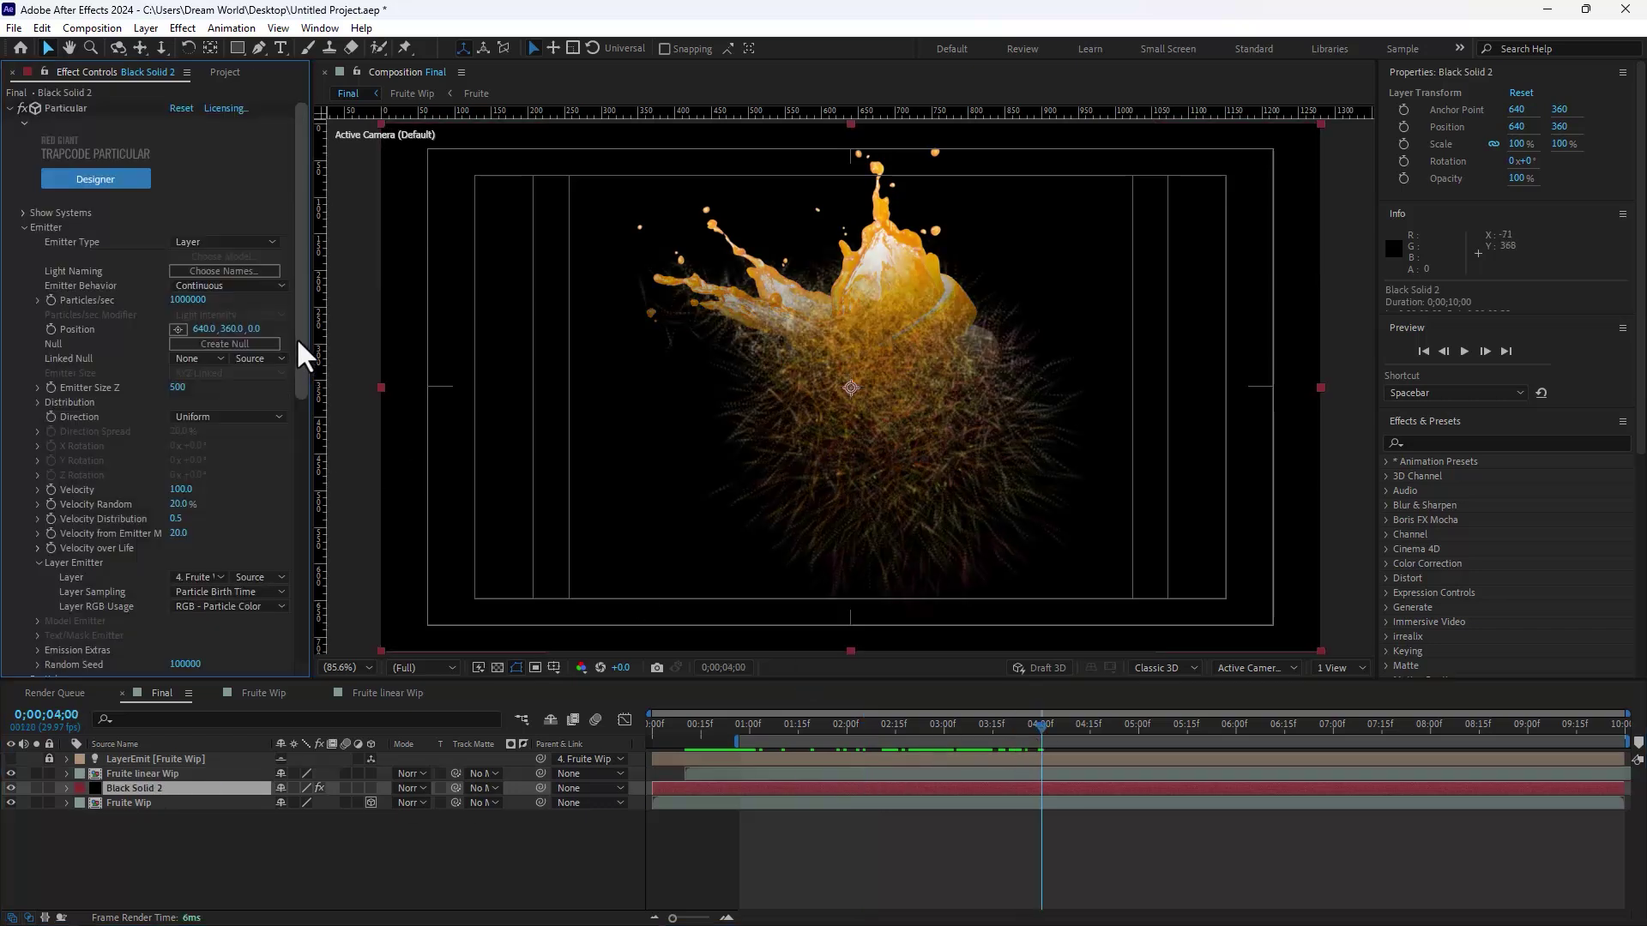
drag(296, 337, 296, 608)
click(22, 552)
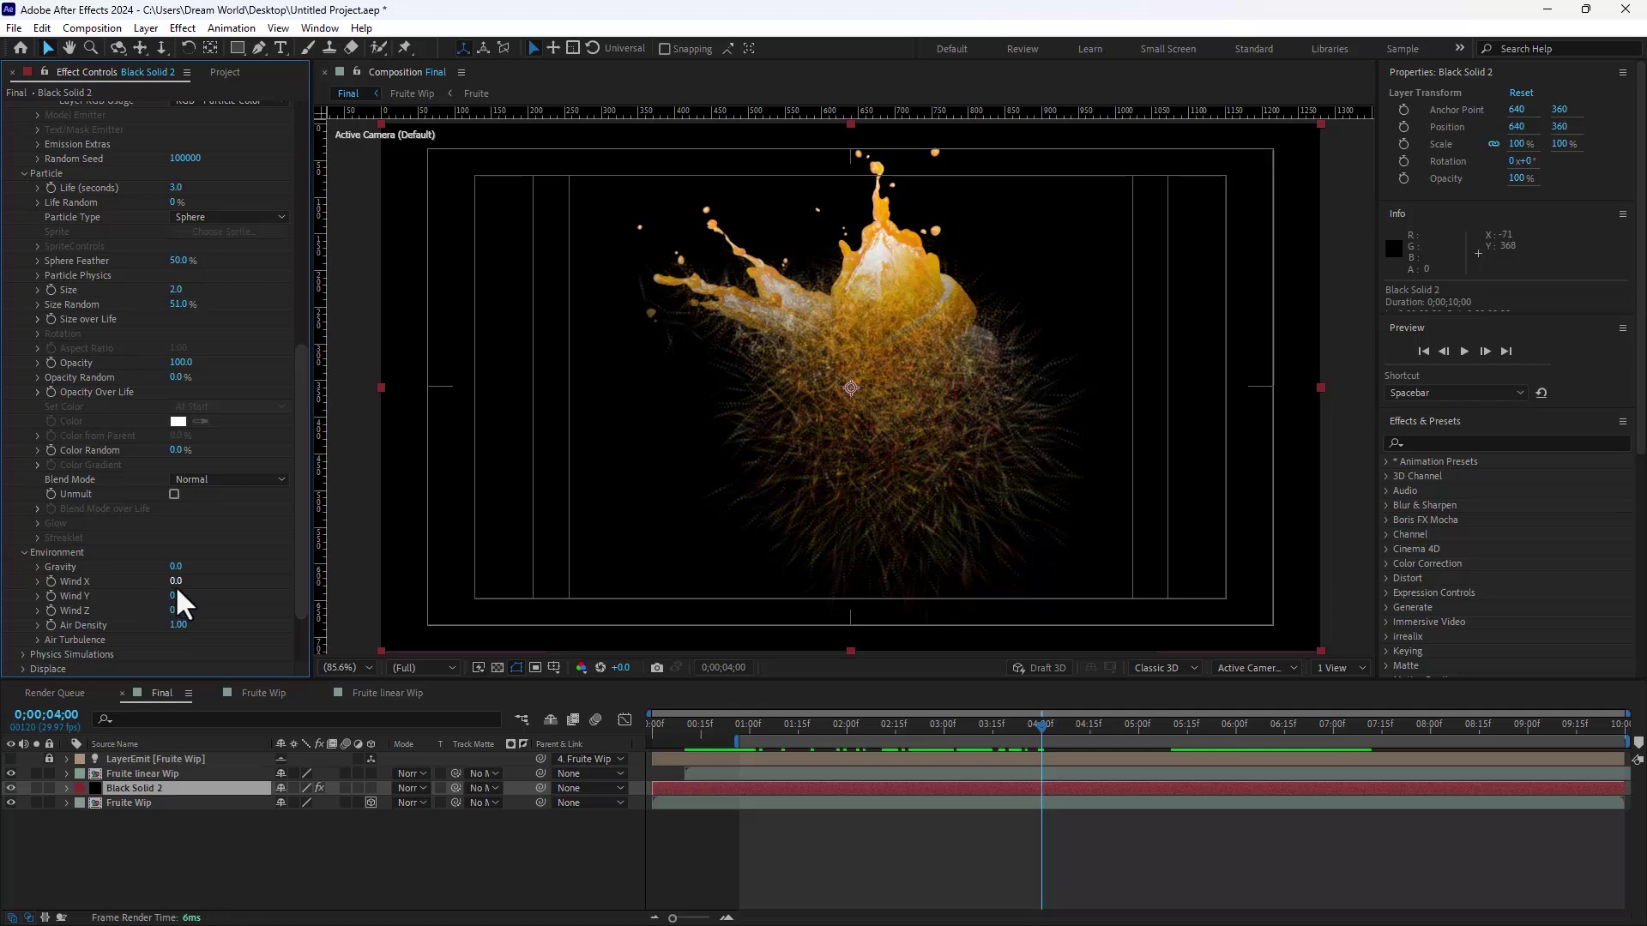
drag(172, 578, 251, 580)
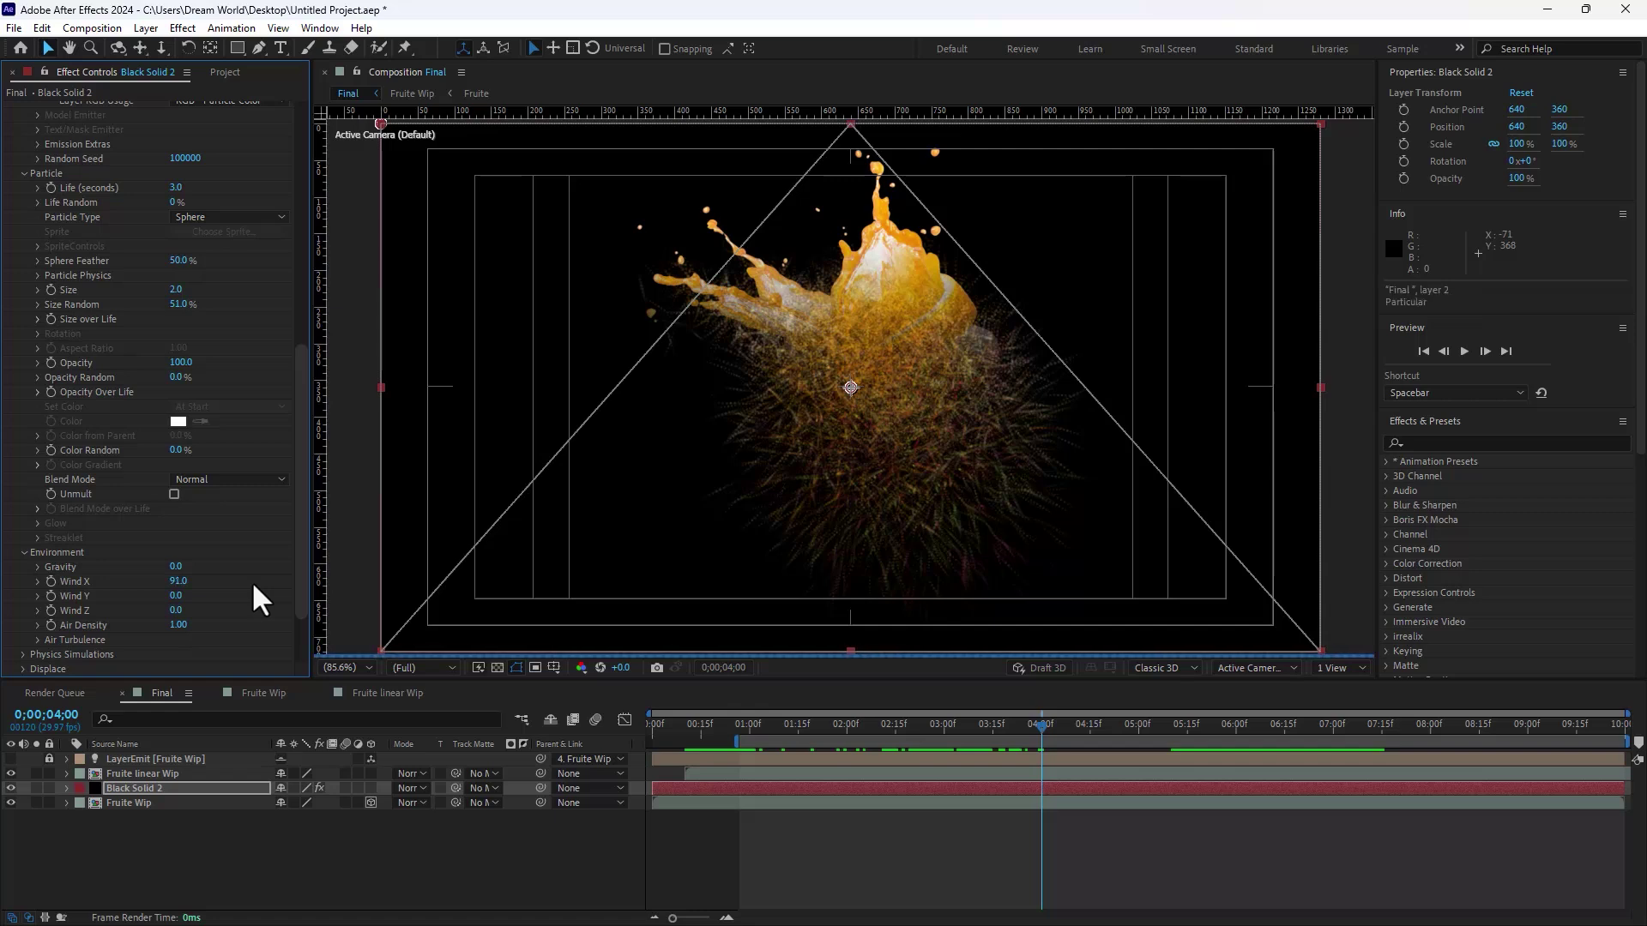
Step: Set Particular's Gravity to 180 and the Air Turbulence Affect Position to 35
drag(250, 580, 204, 562)
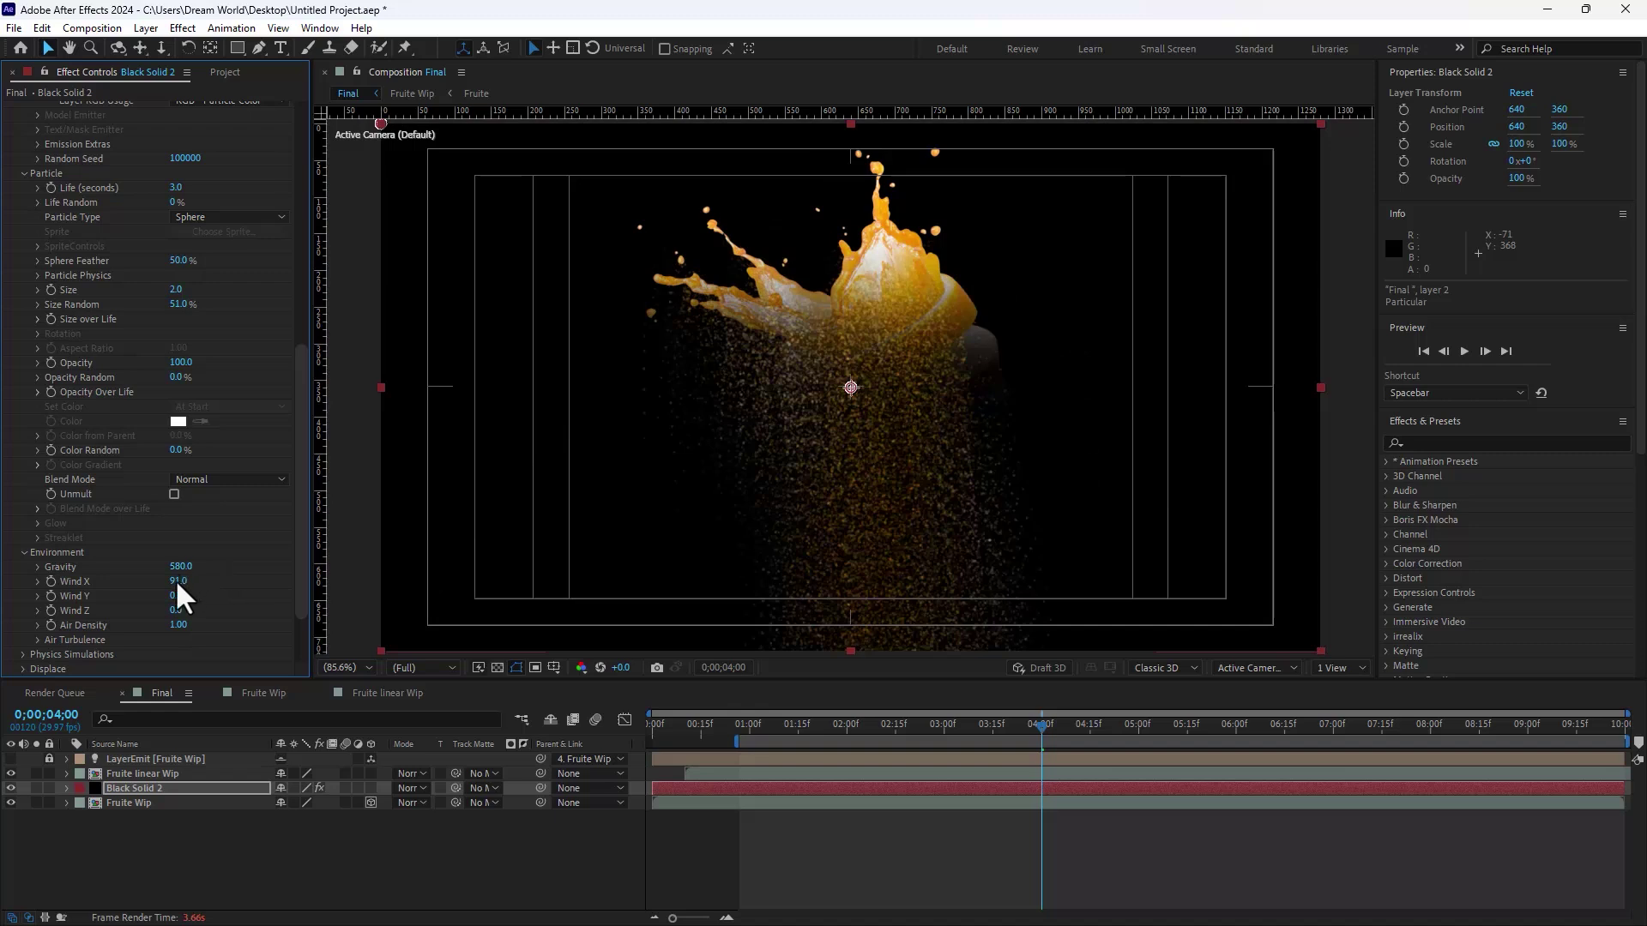
key(ctrl+z)
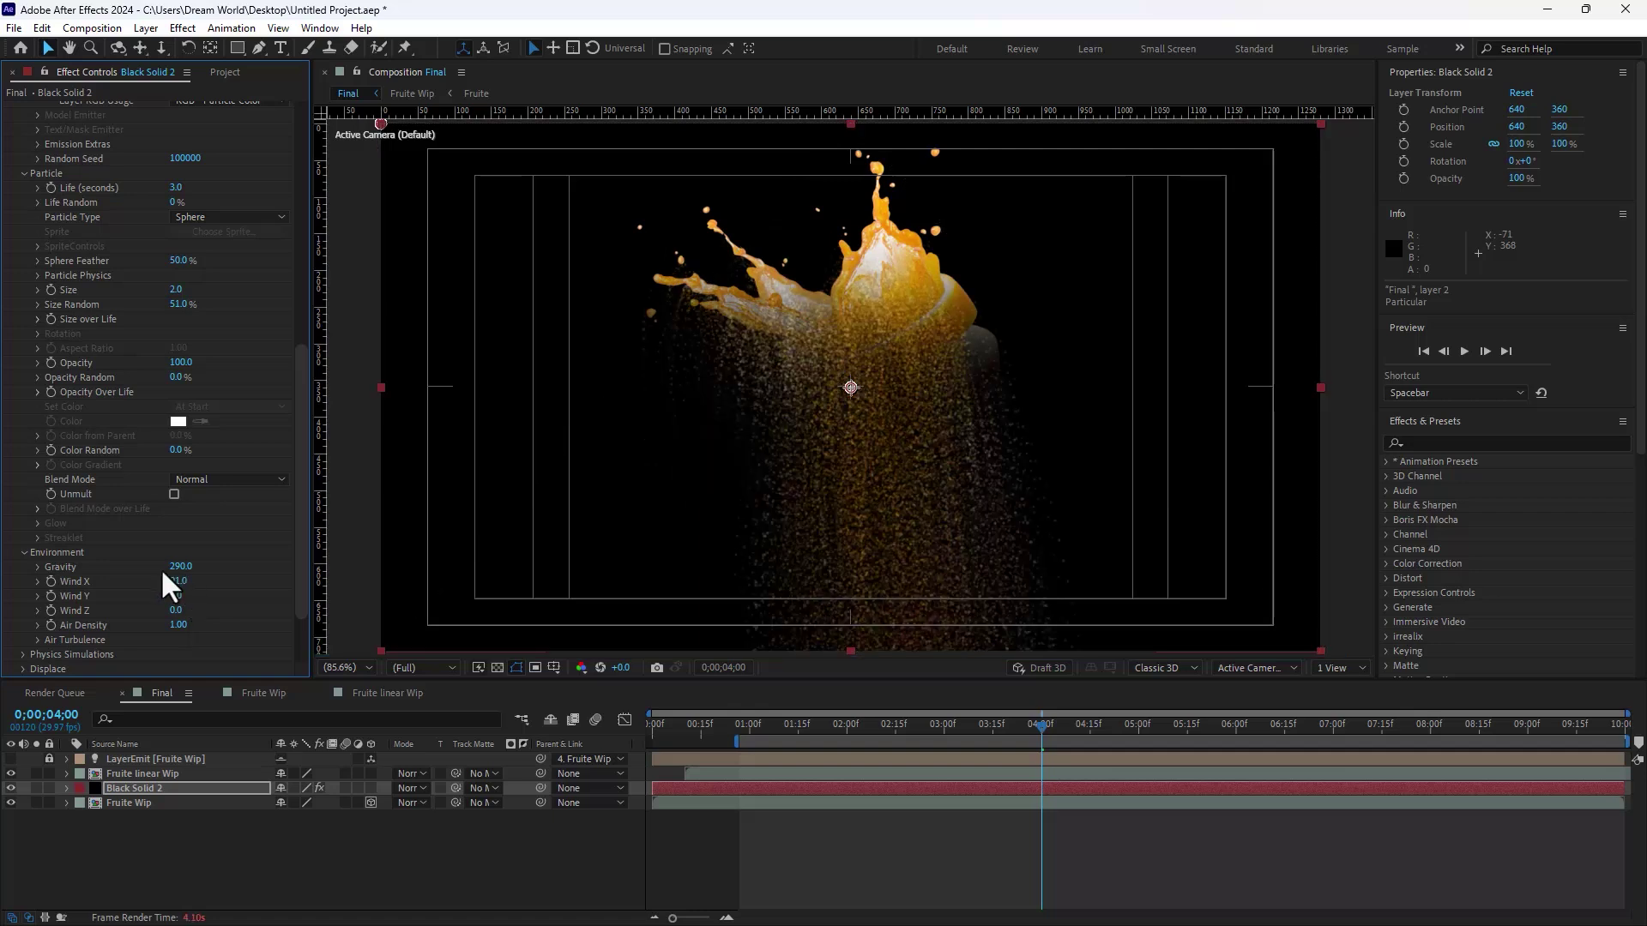
key(ctrl+z)
drag(180, 566, 191, 566)
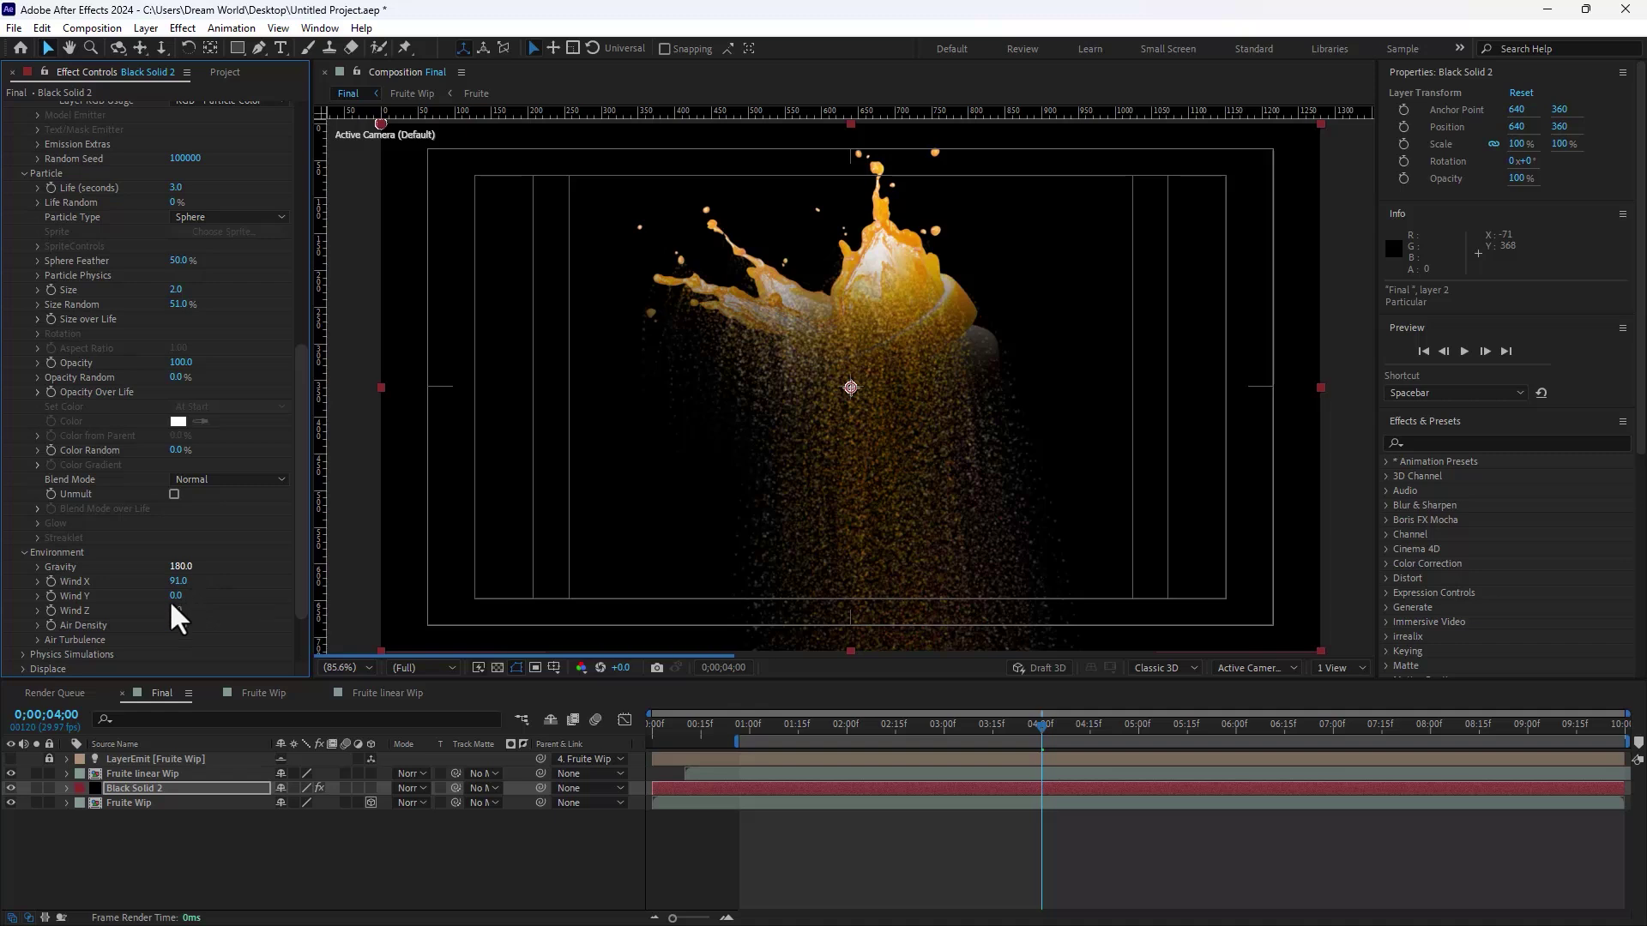
click(38, 640)
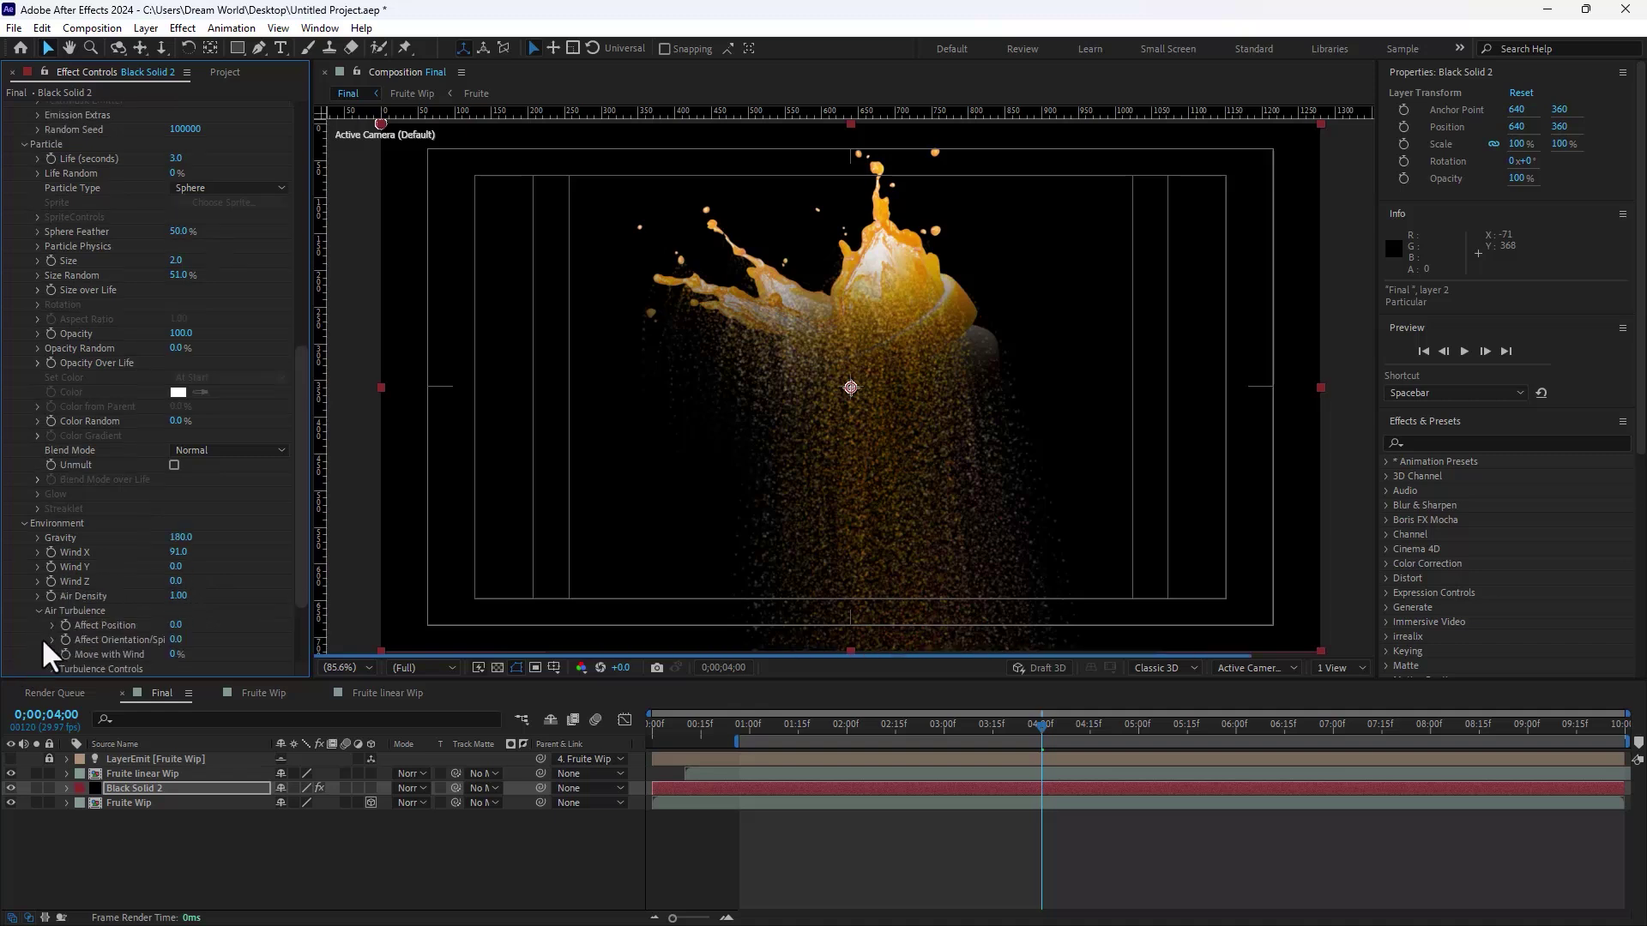
drag(176, 624, 203, 623)
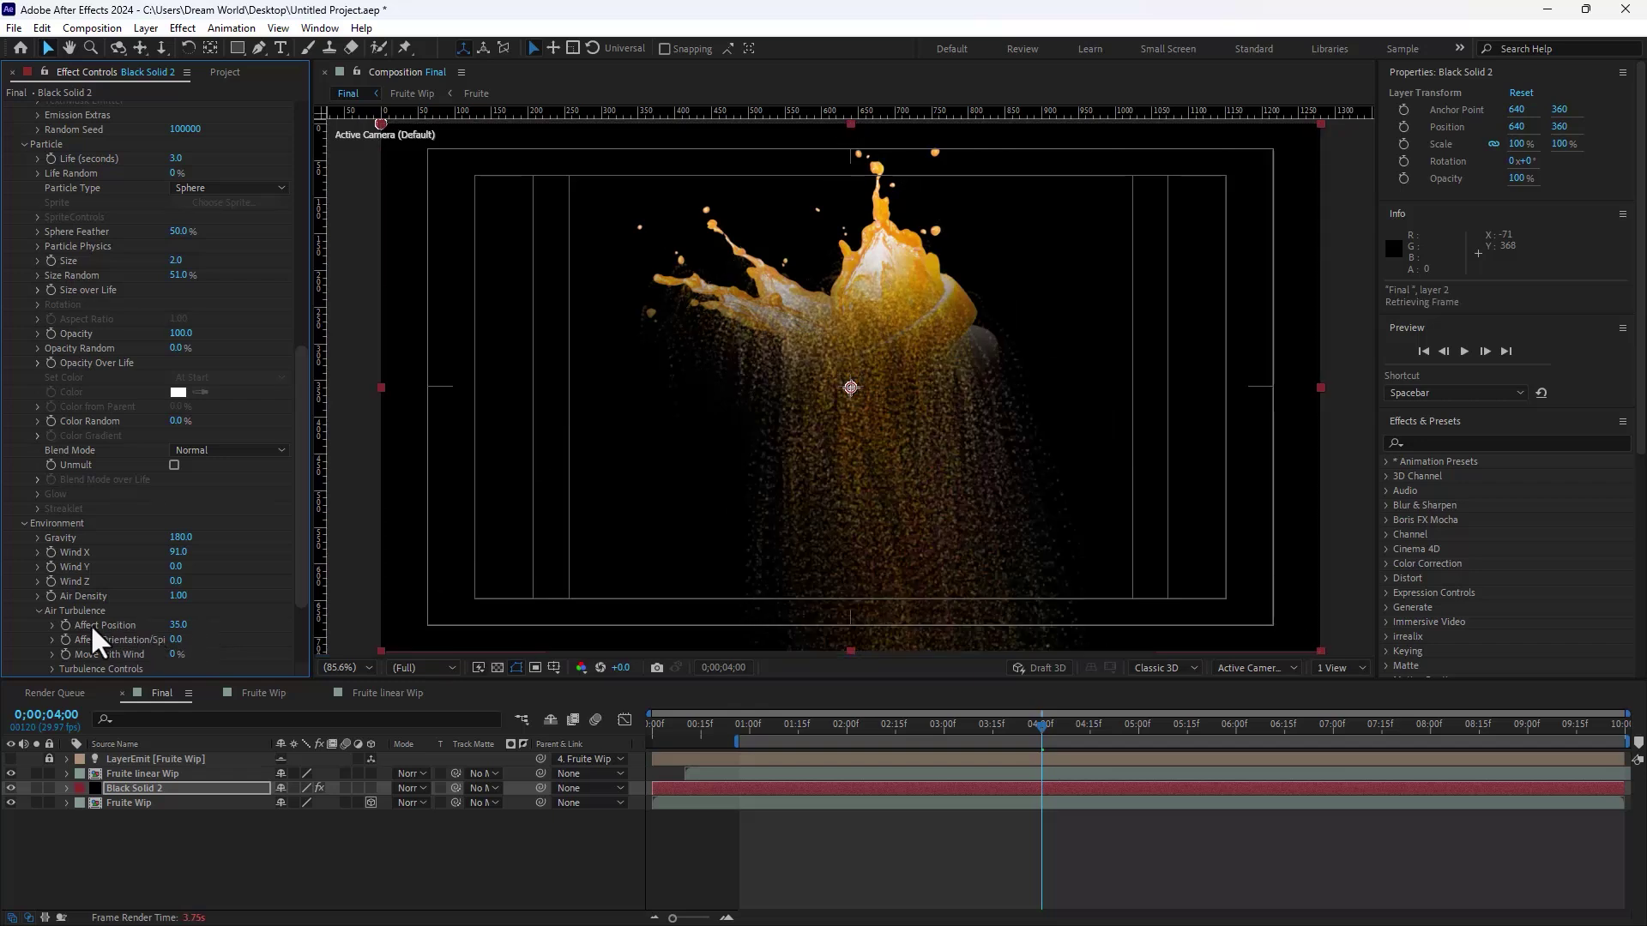
Step: Set the emitter's Velocity Random to 34% and Velocity from Emitter Motion to 190, and raise Air Turbulence Affect Position to 103
drag(304, 422, 328, 213)
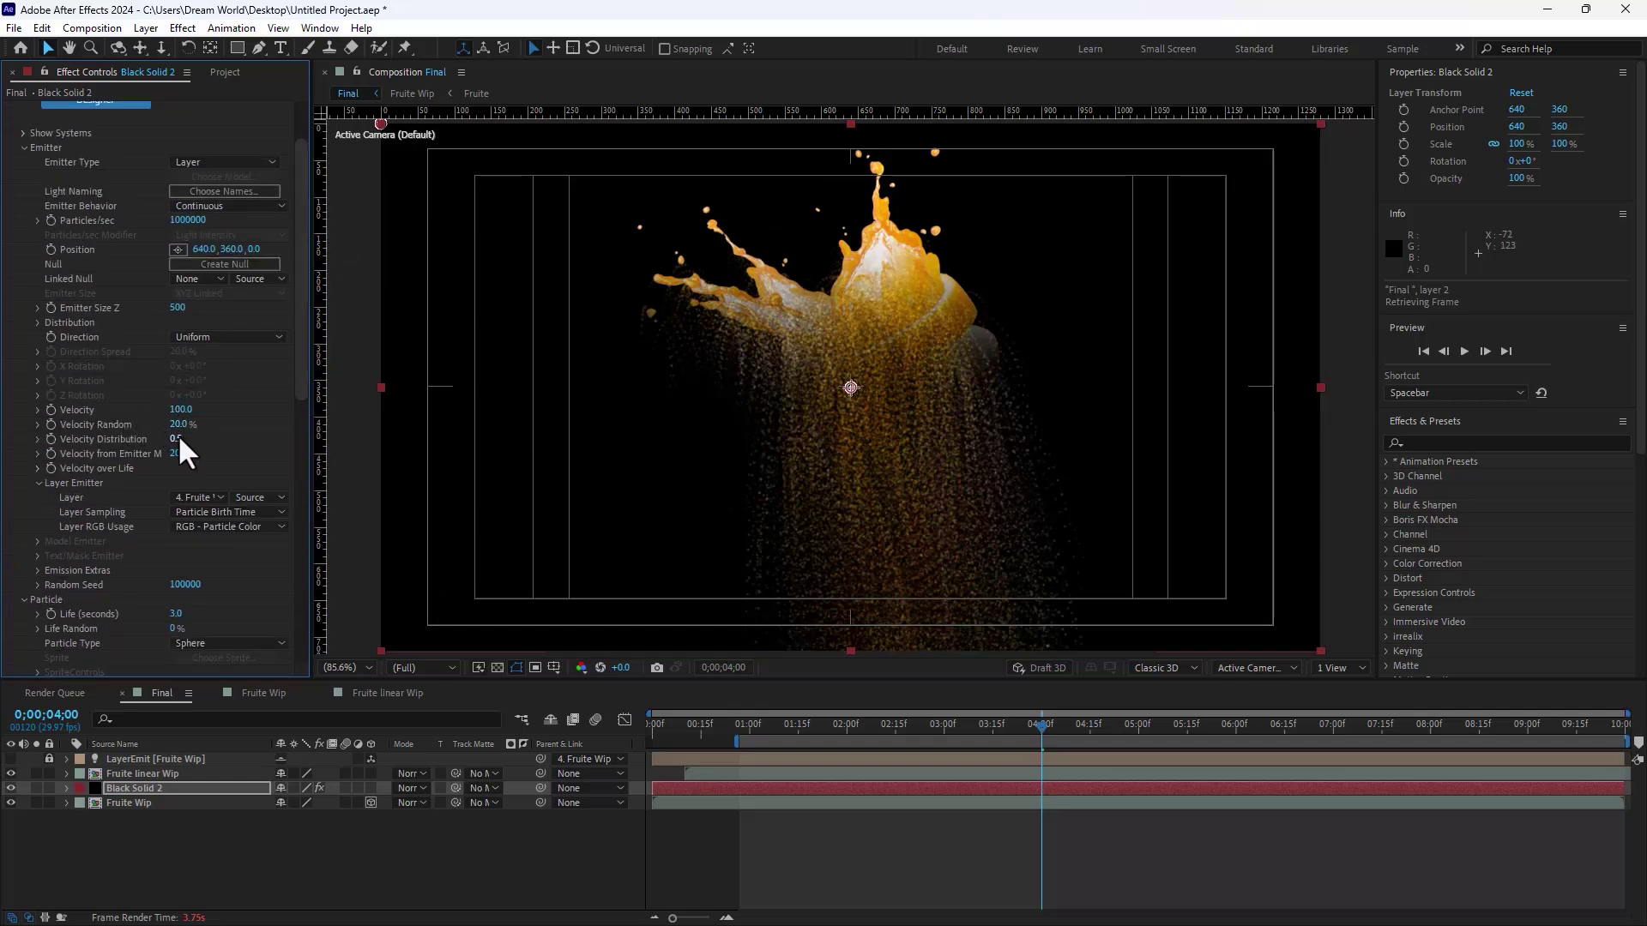
drag(174, 425, 238, 454)
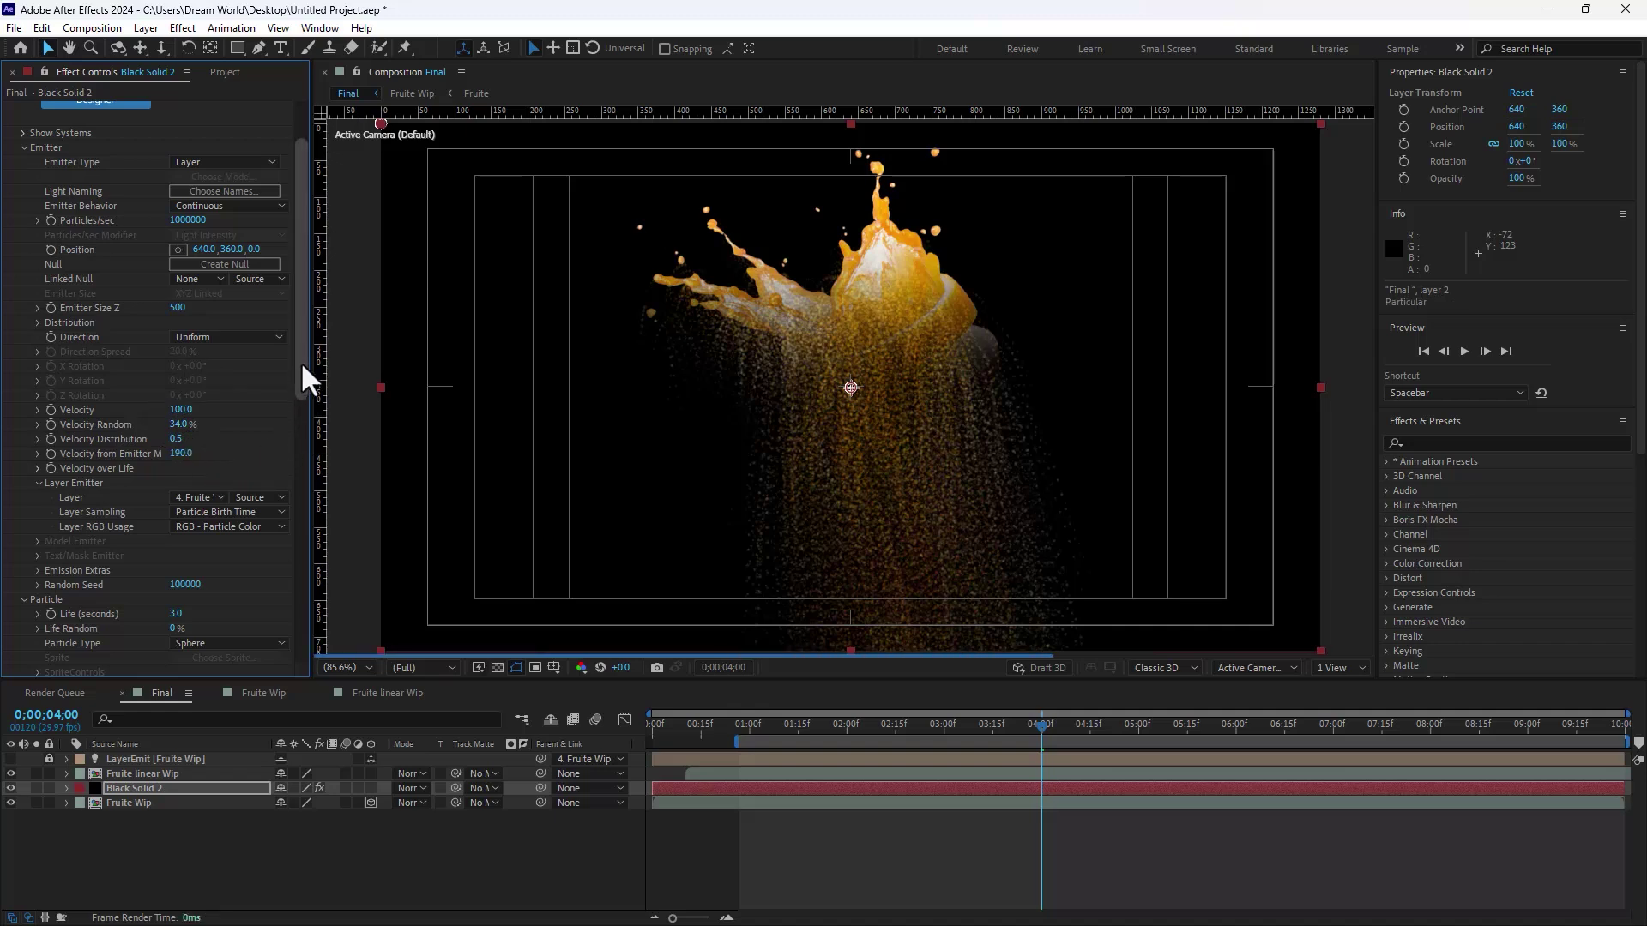
drag(300, 362, 237, 606)
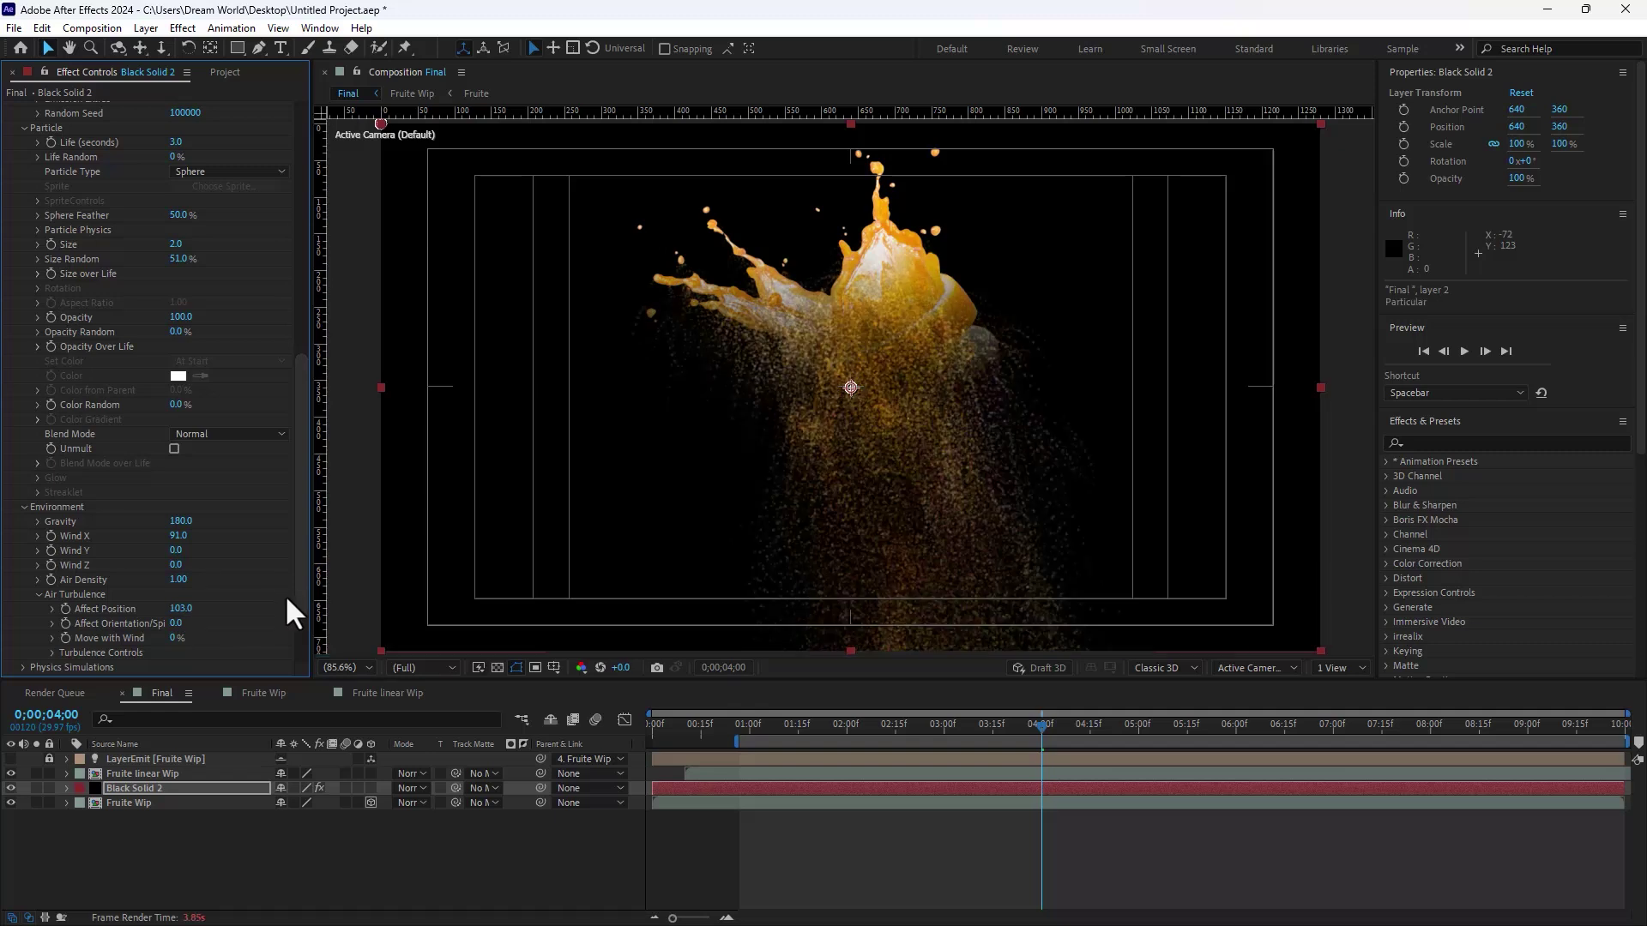
Step: Preview the particle dispersion from the work area start and end the work area at 0;00;07;09
click(739, 726)
key(space)
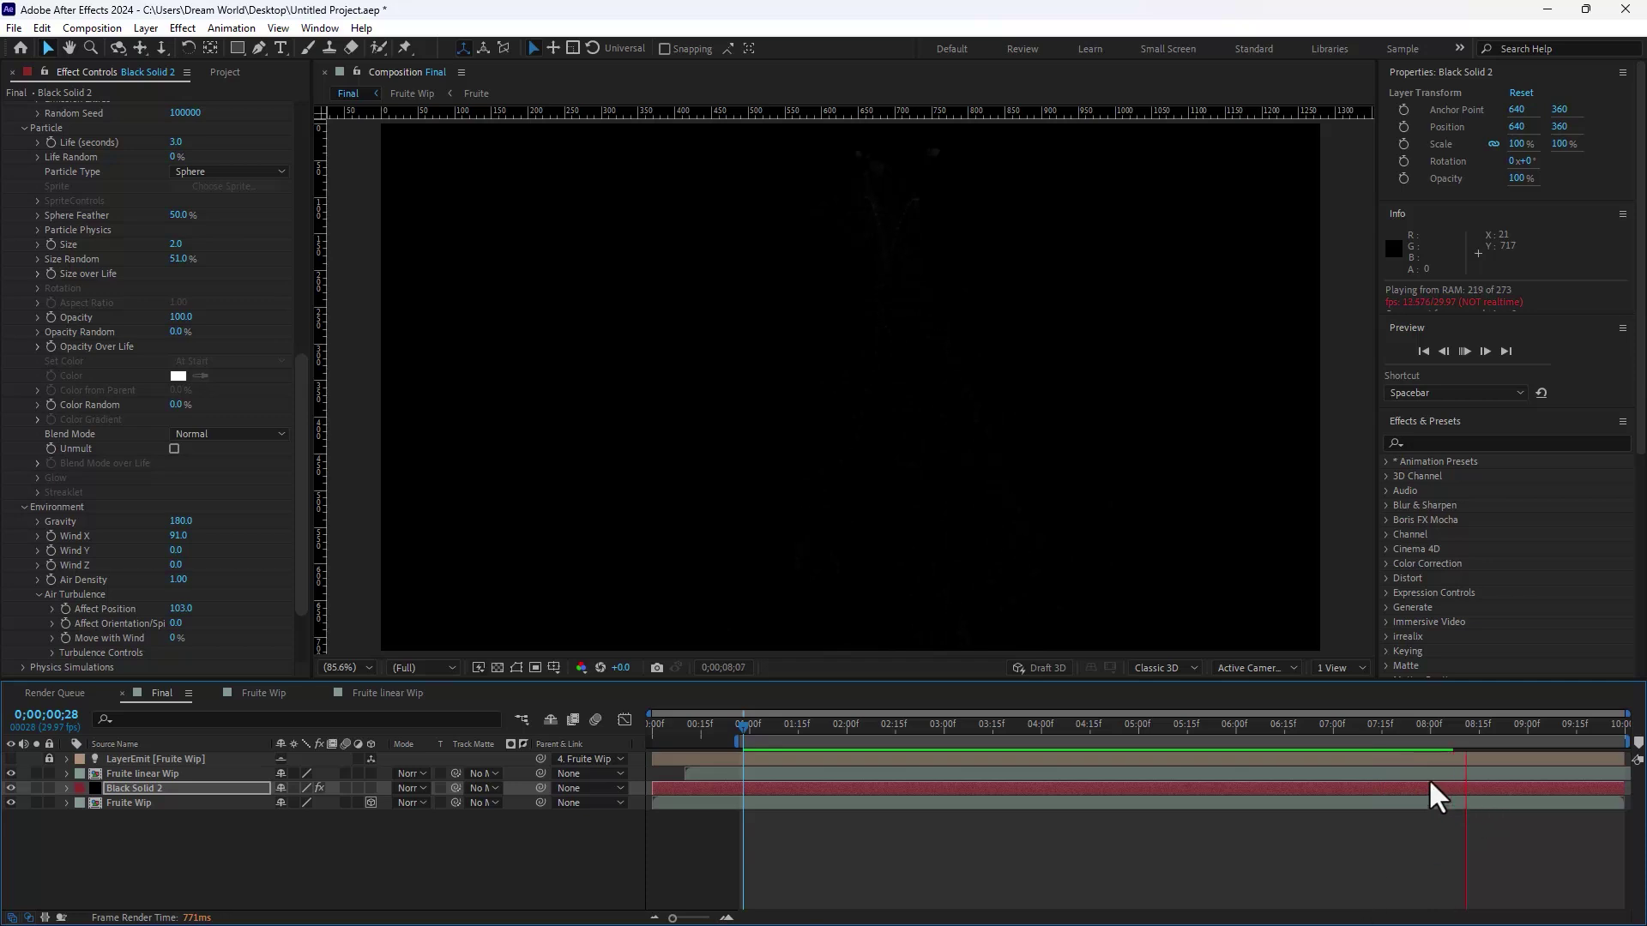
drag(1201, 720, 1375, 749)
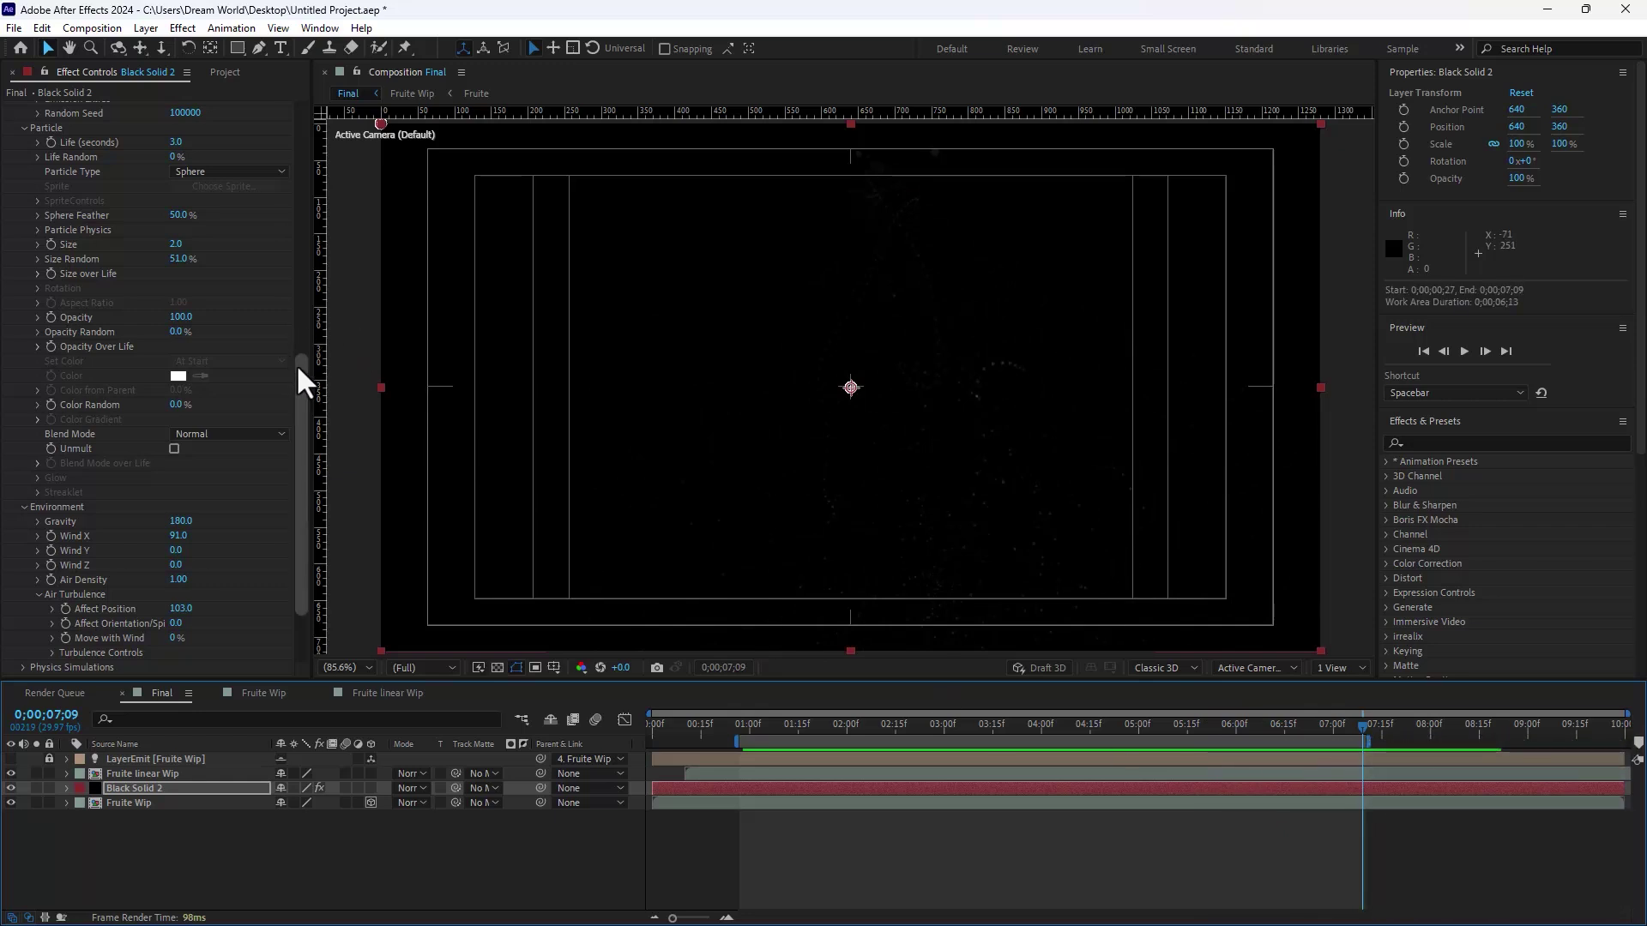
Step: Expand Particular's Physics Simulations settings and play back the dispersion animation within the work area
scroll(298, 378, down, 3)
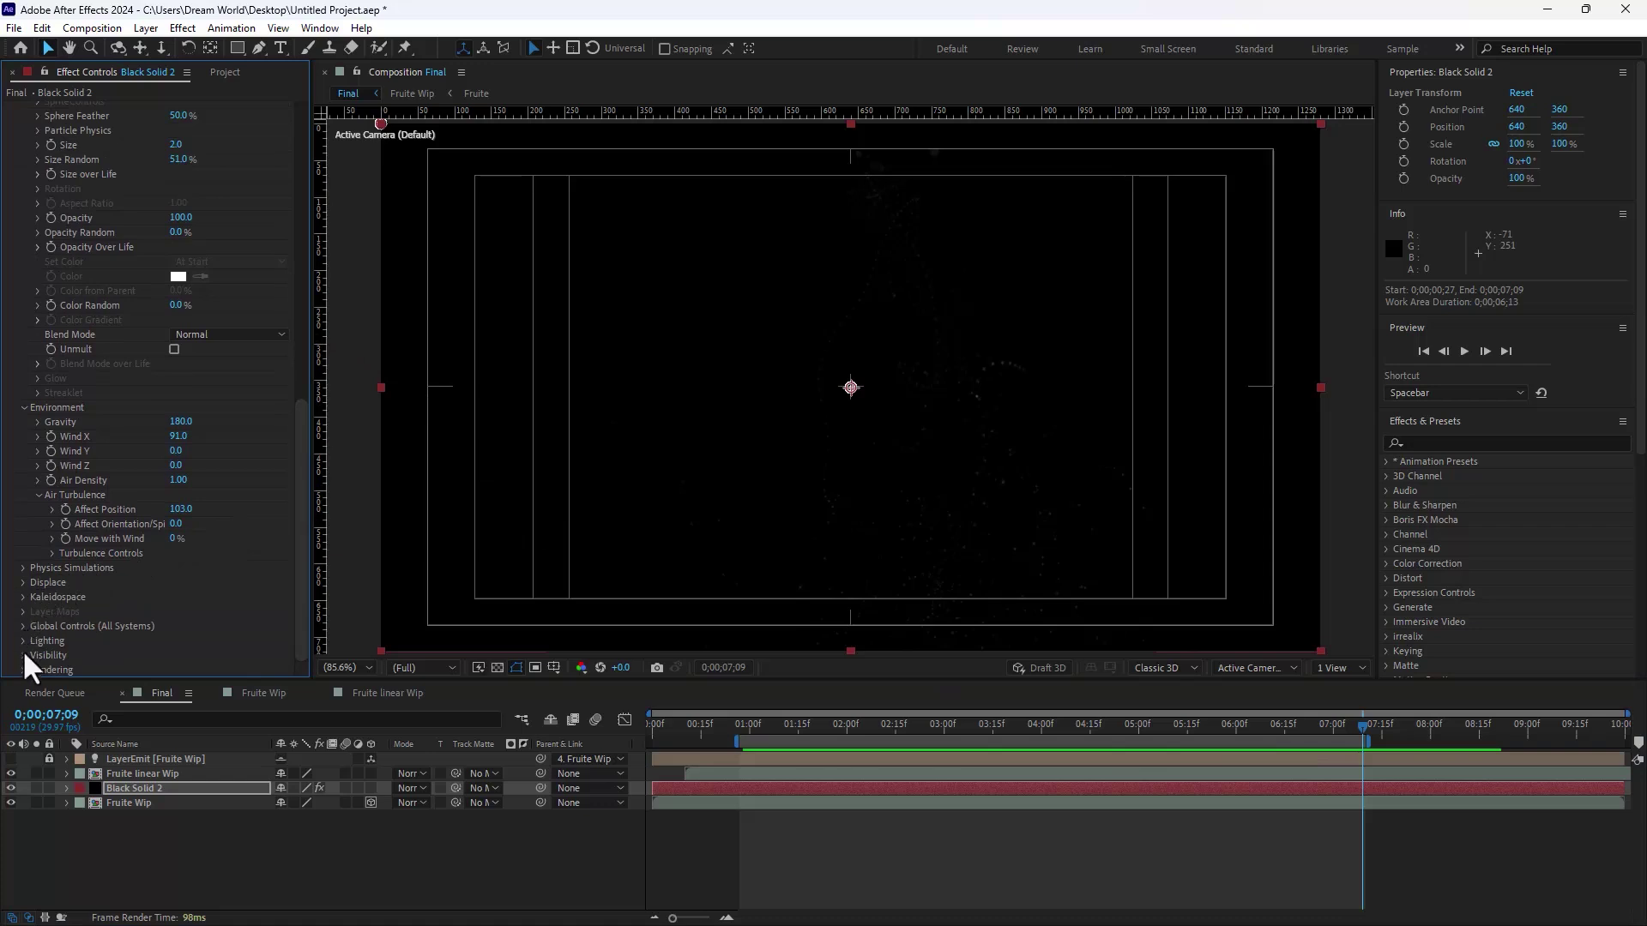
click(24, 568)
click(747, 729)
key(space)
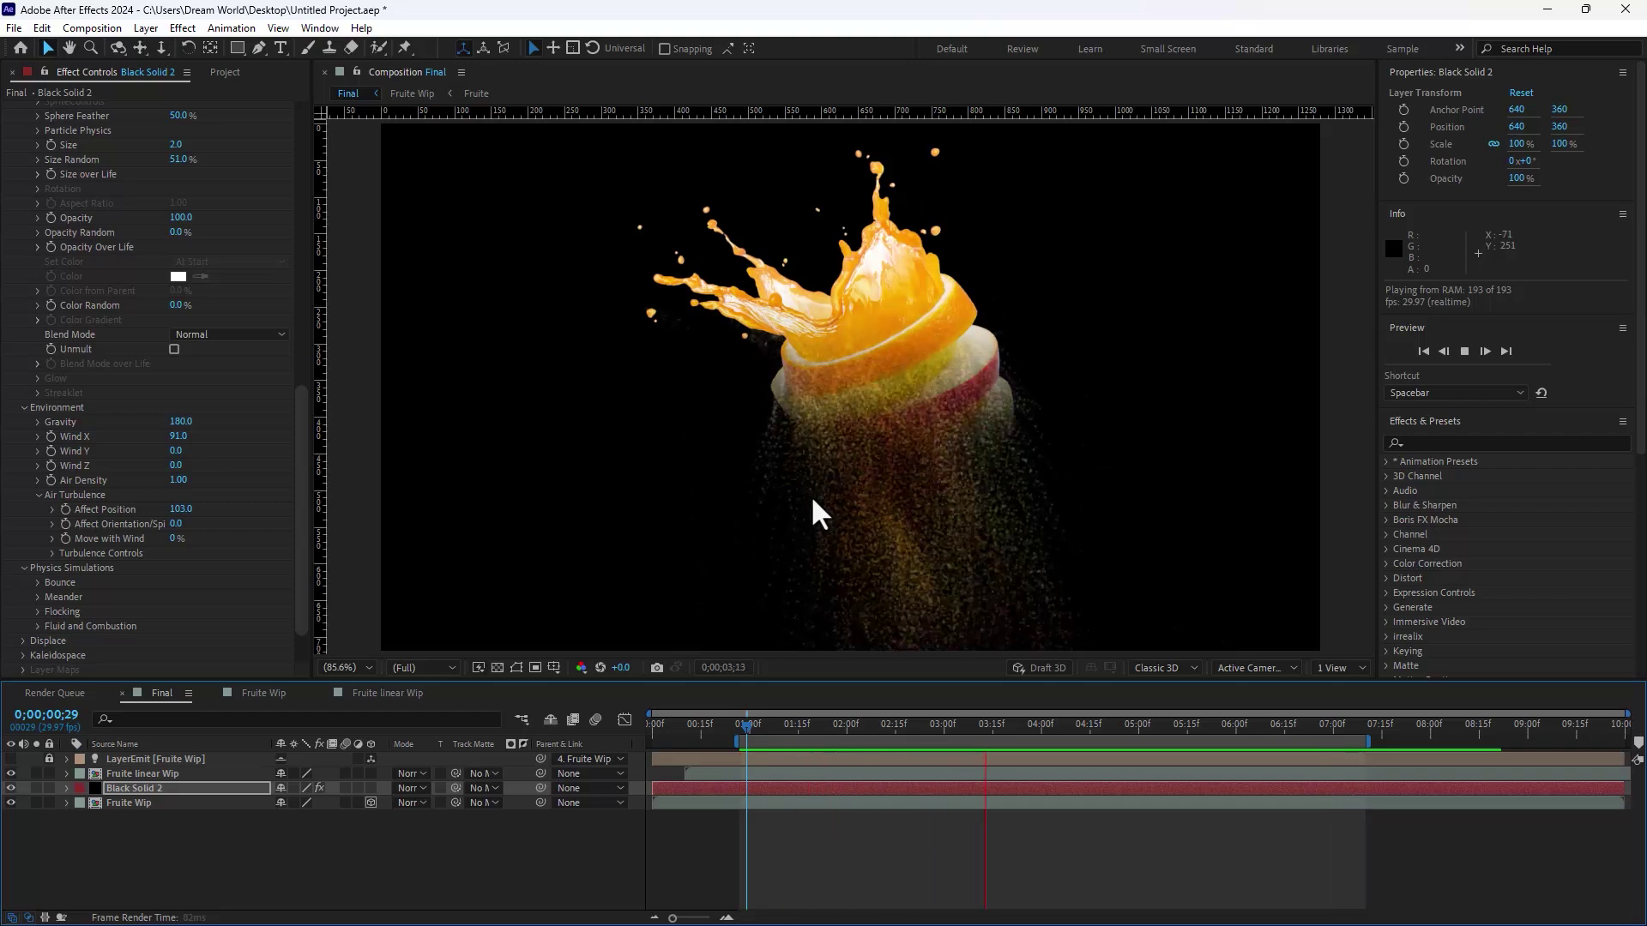
key(super)
key(super)
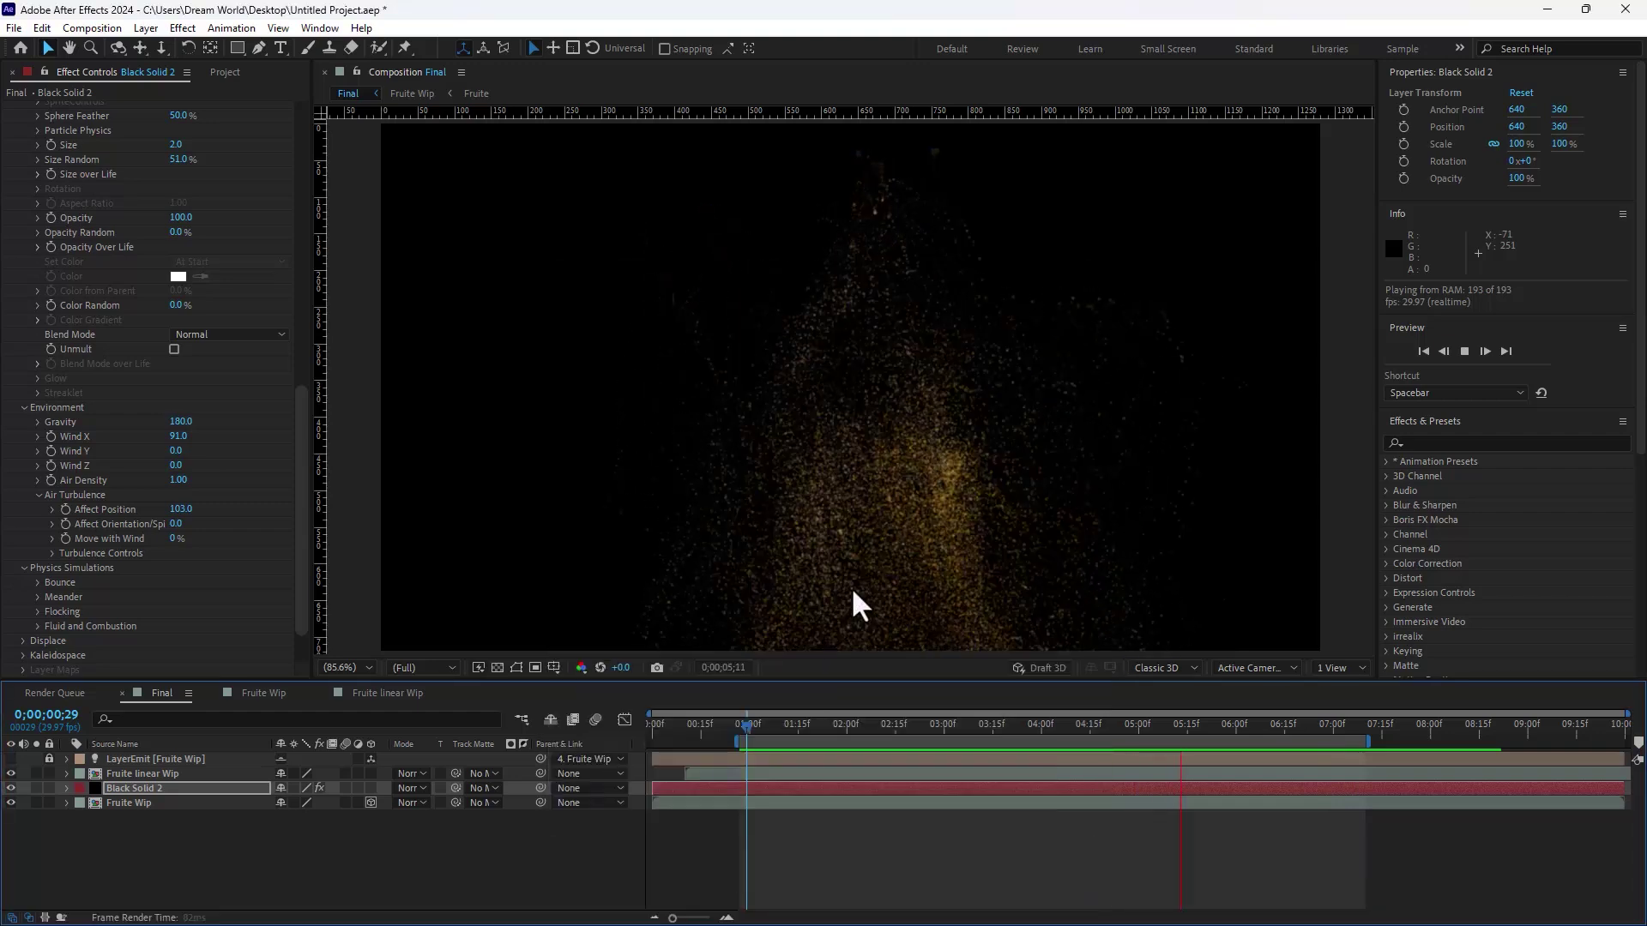